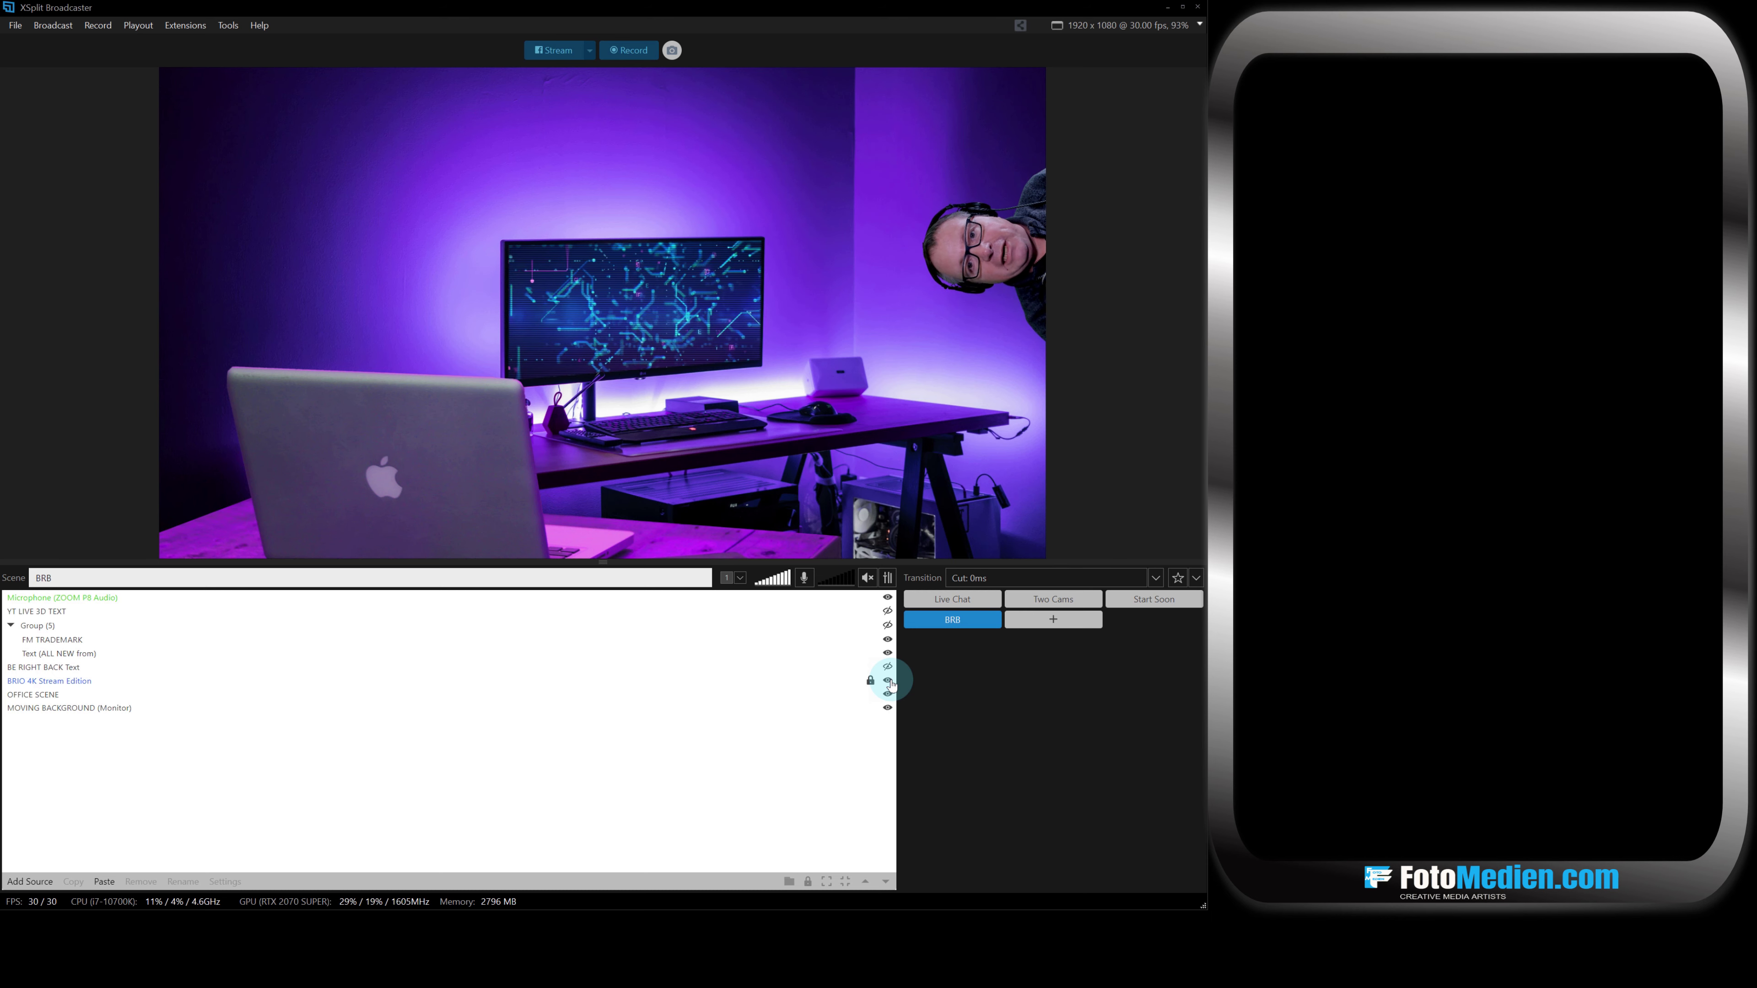
Hide the BRIO 4K Stream Edition webcam source in the BRB scene and start recording.
click(888, 681)
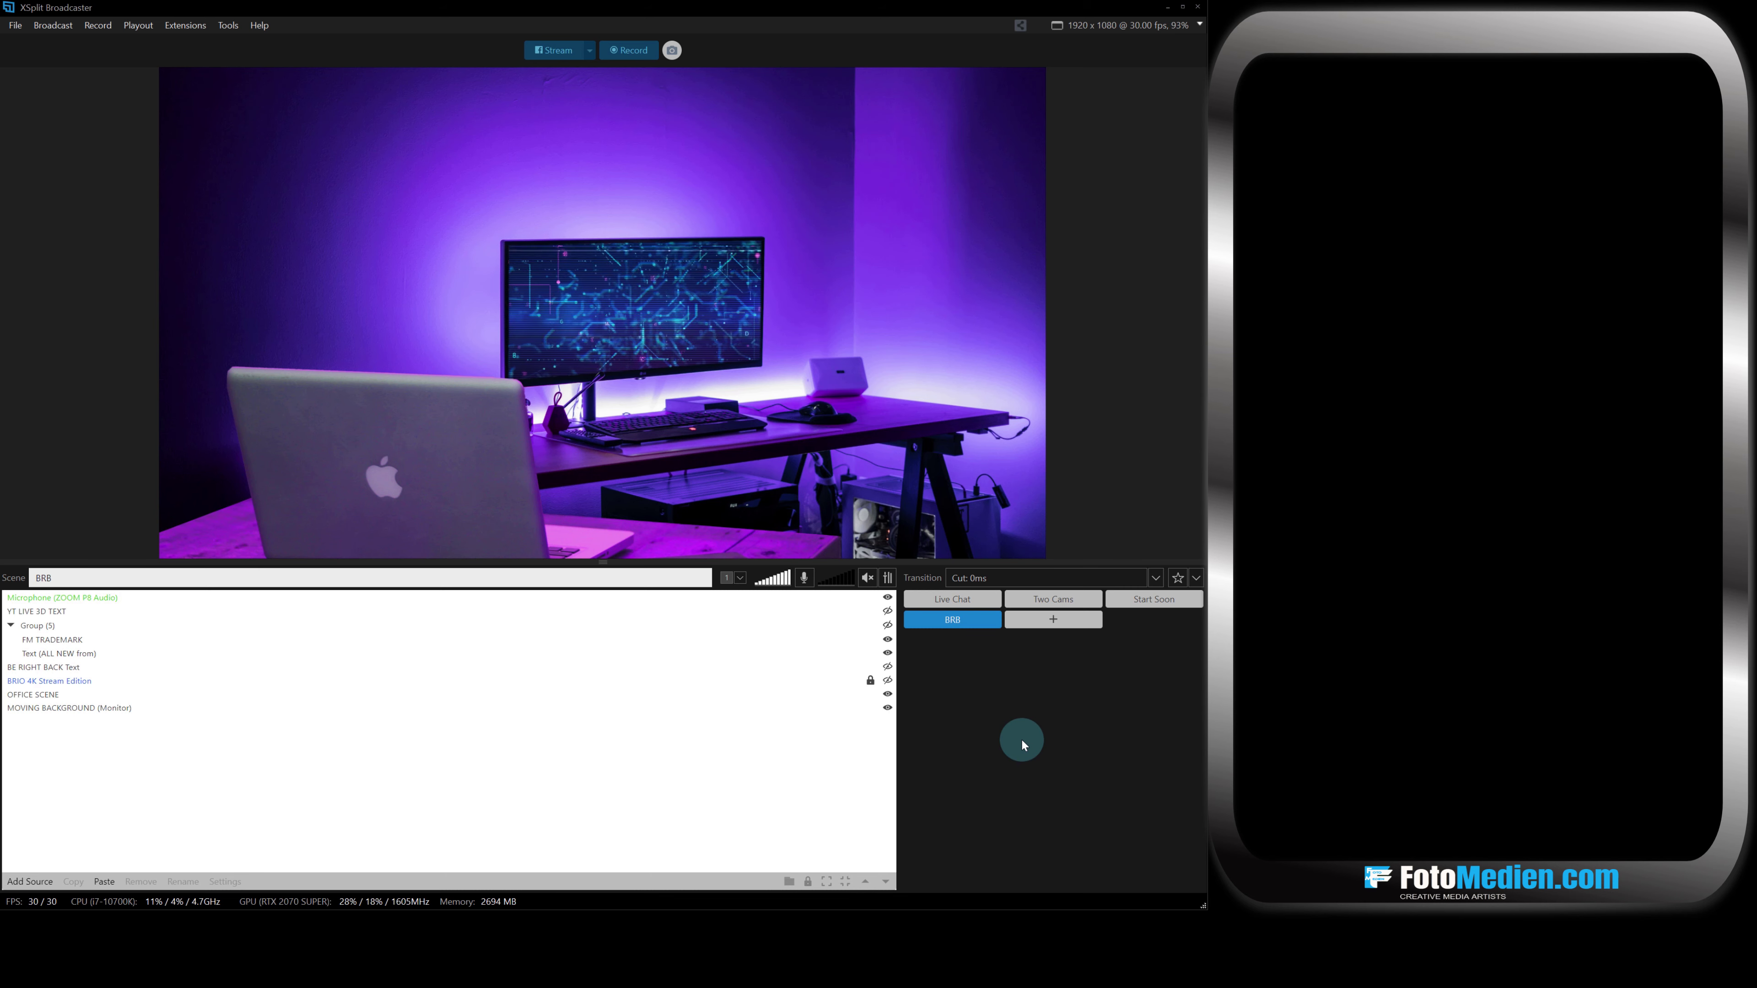
click(635, 51)
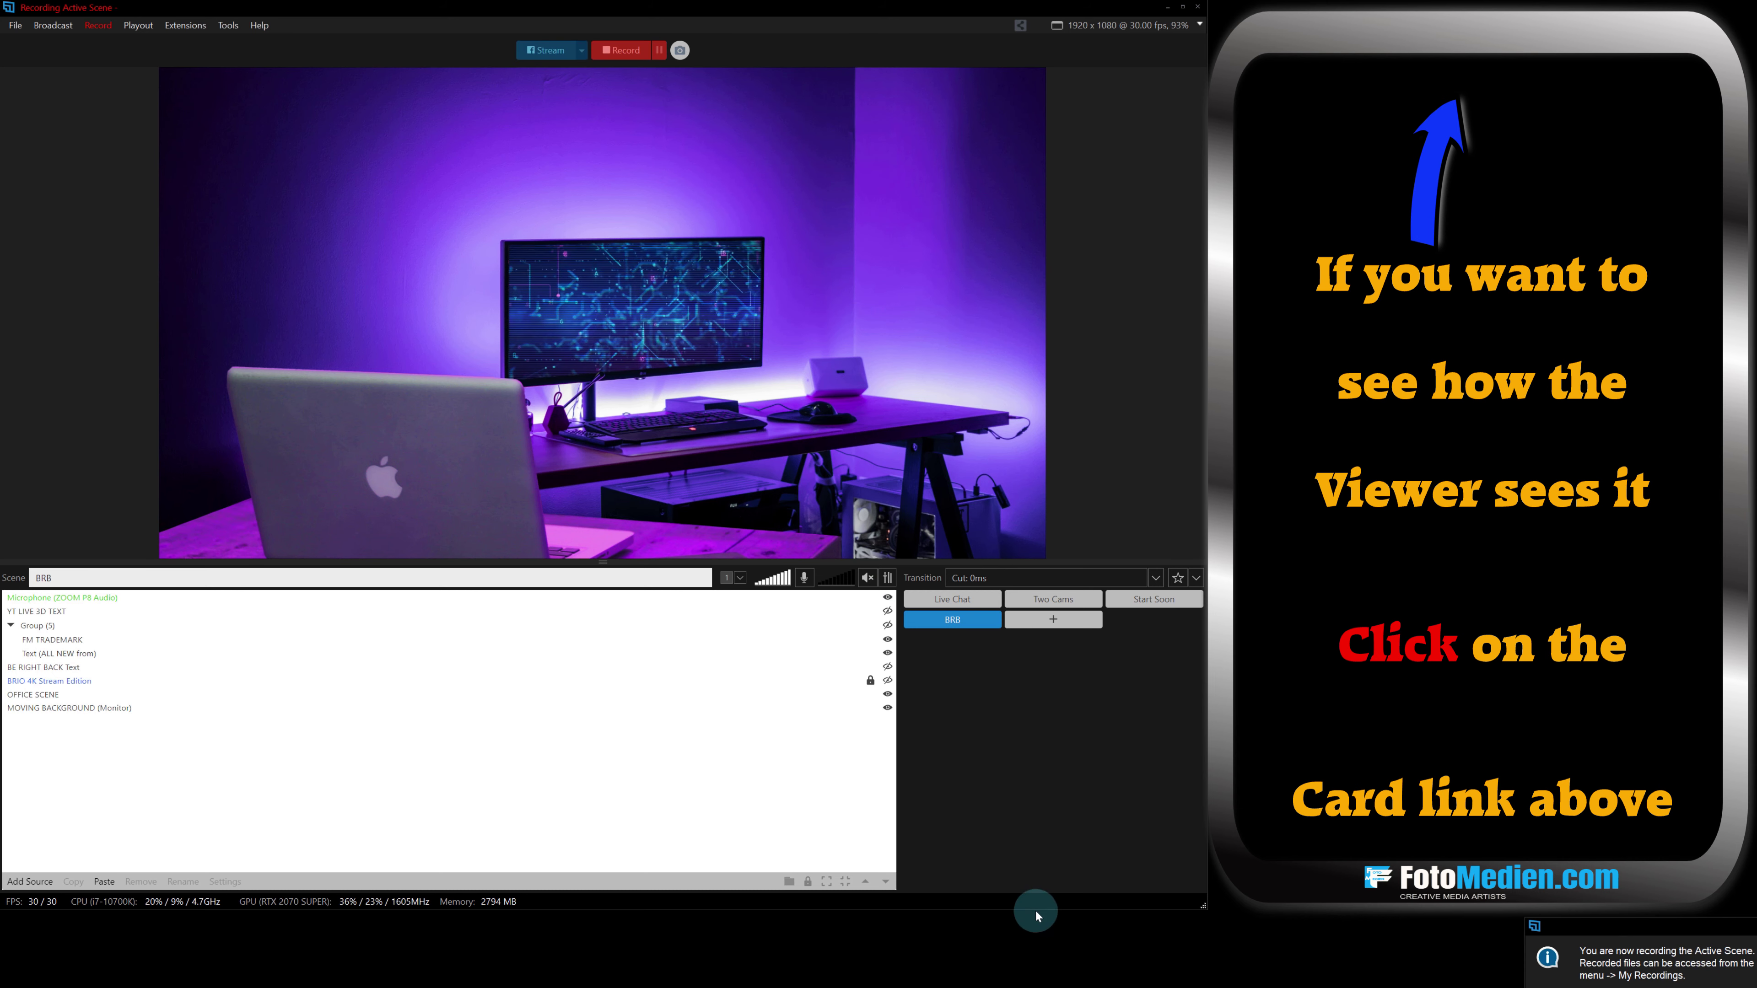
Show the Group (5) title and the YT LIVE 3D TEXT source in the BRB scene.
click(888, 627)
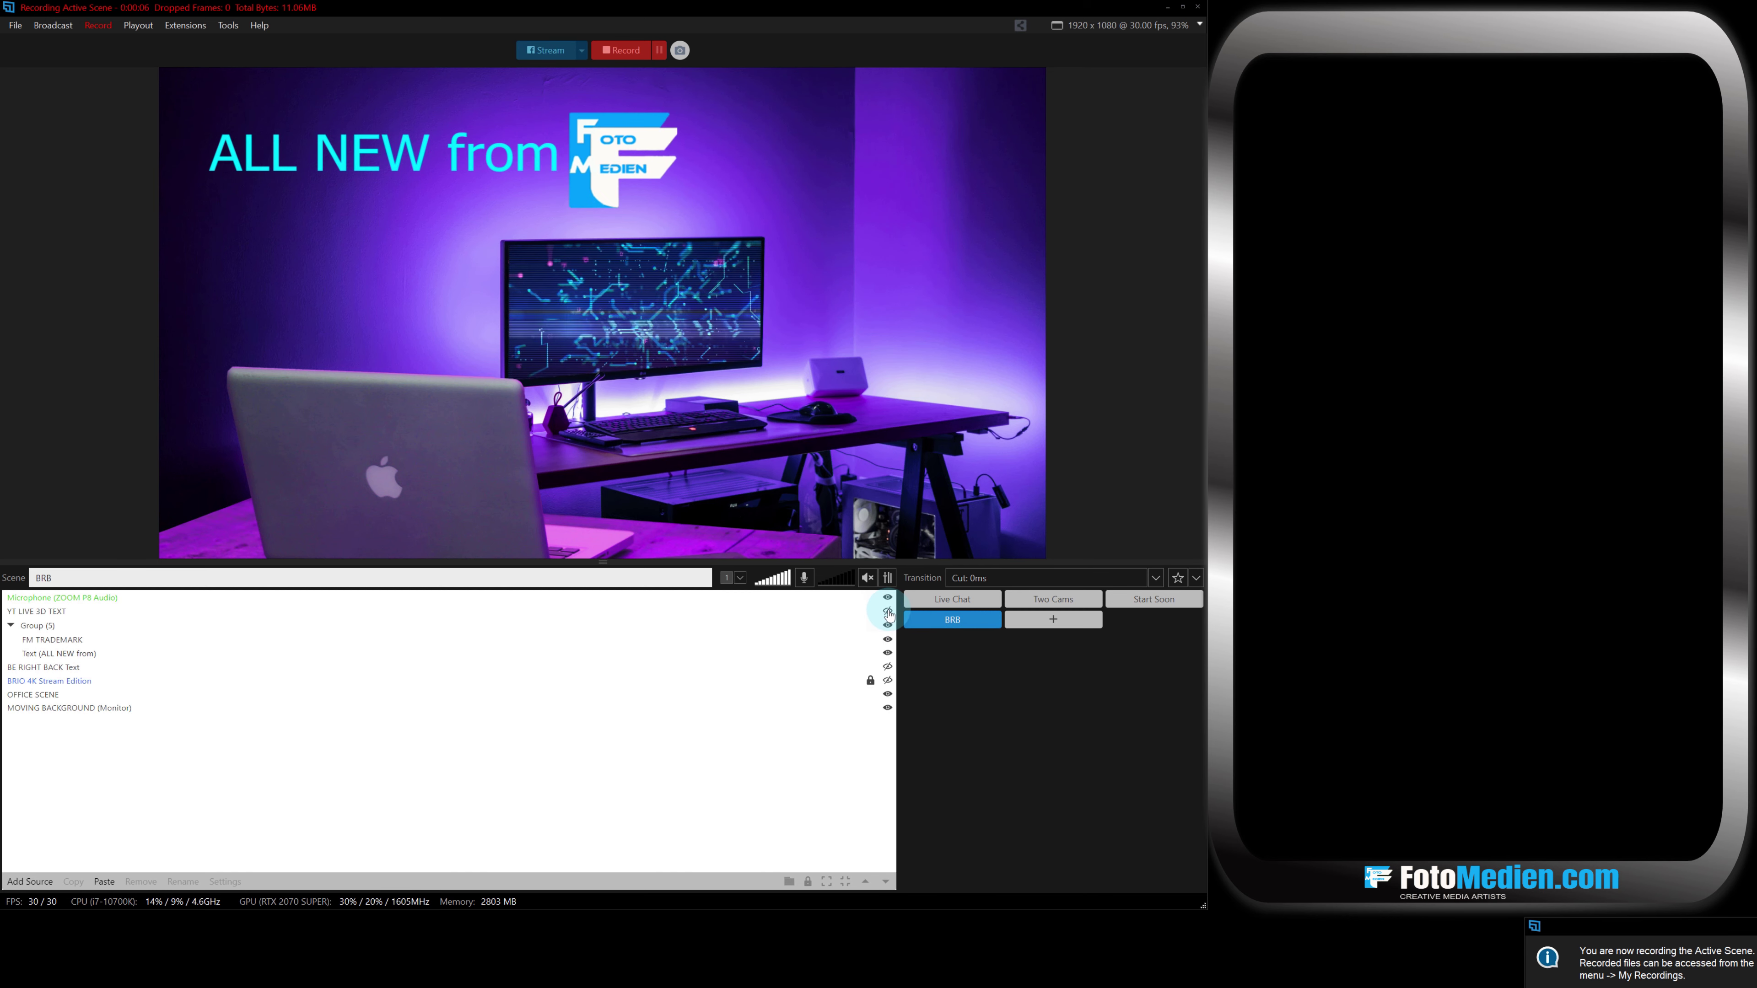
click(887, 611)
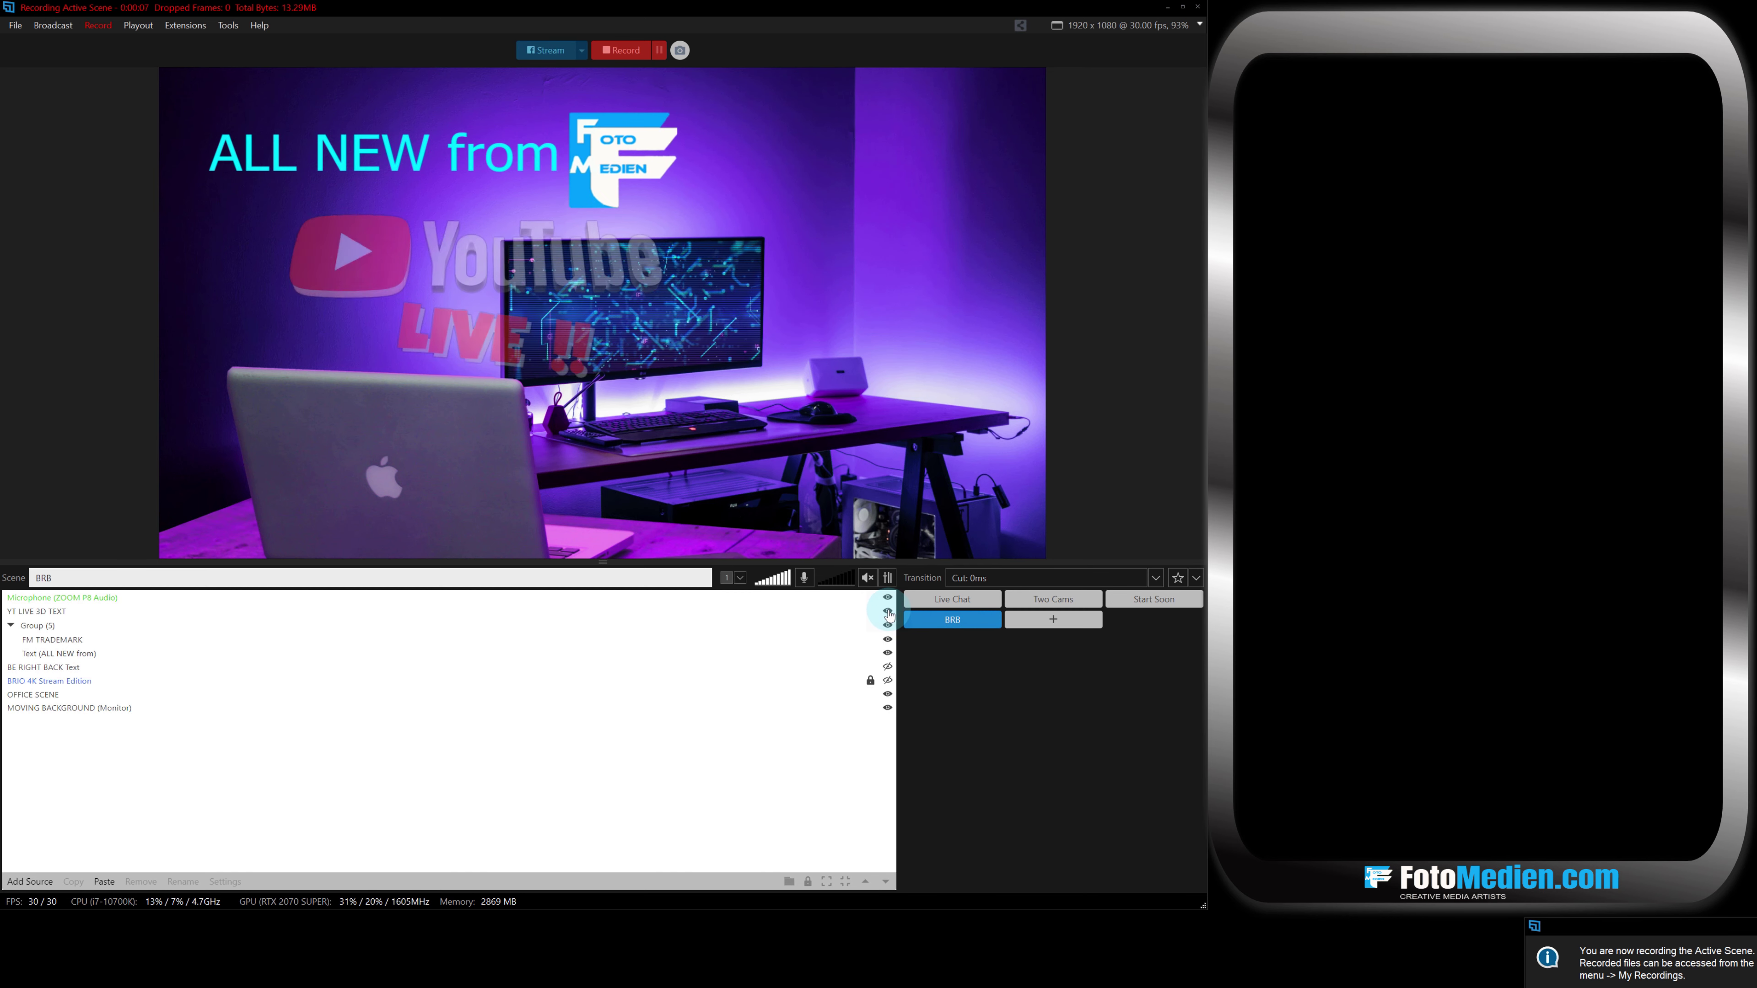
Switch to the Live Chat scene and start playback of the SWINGING SIGNBOARD clip from its media settings.
click(942, 603)
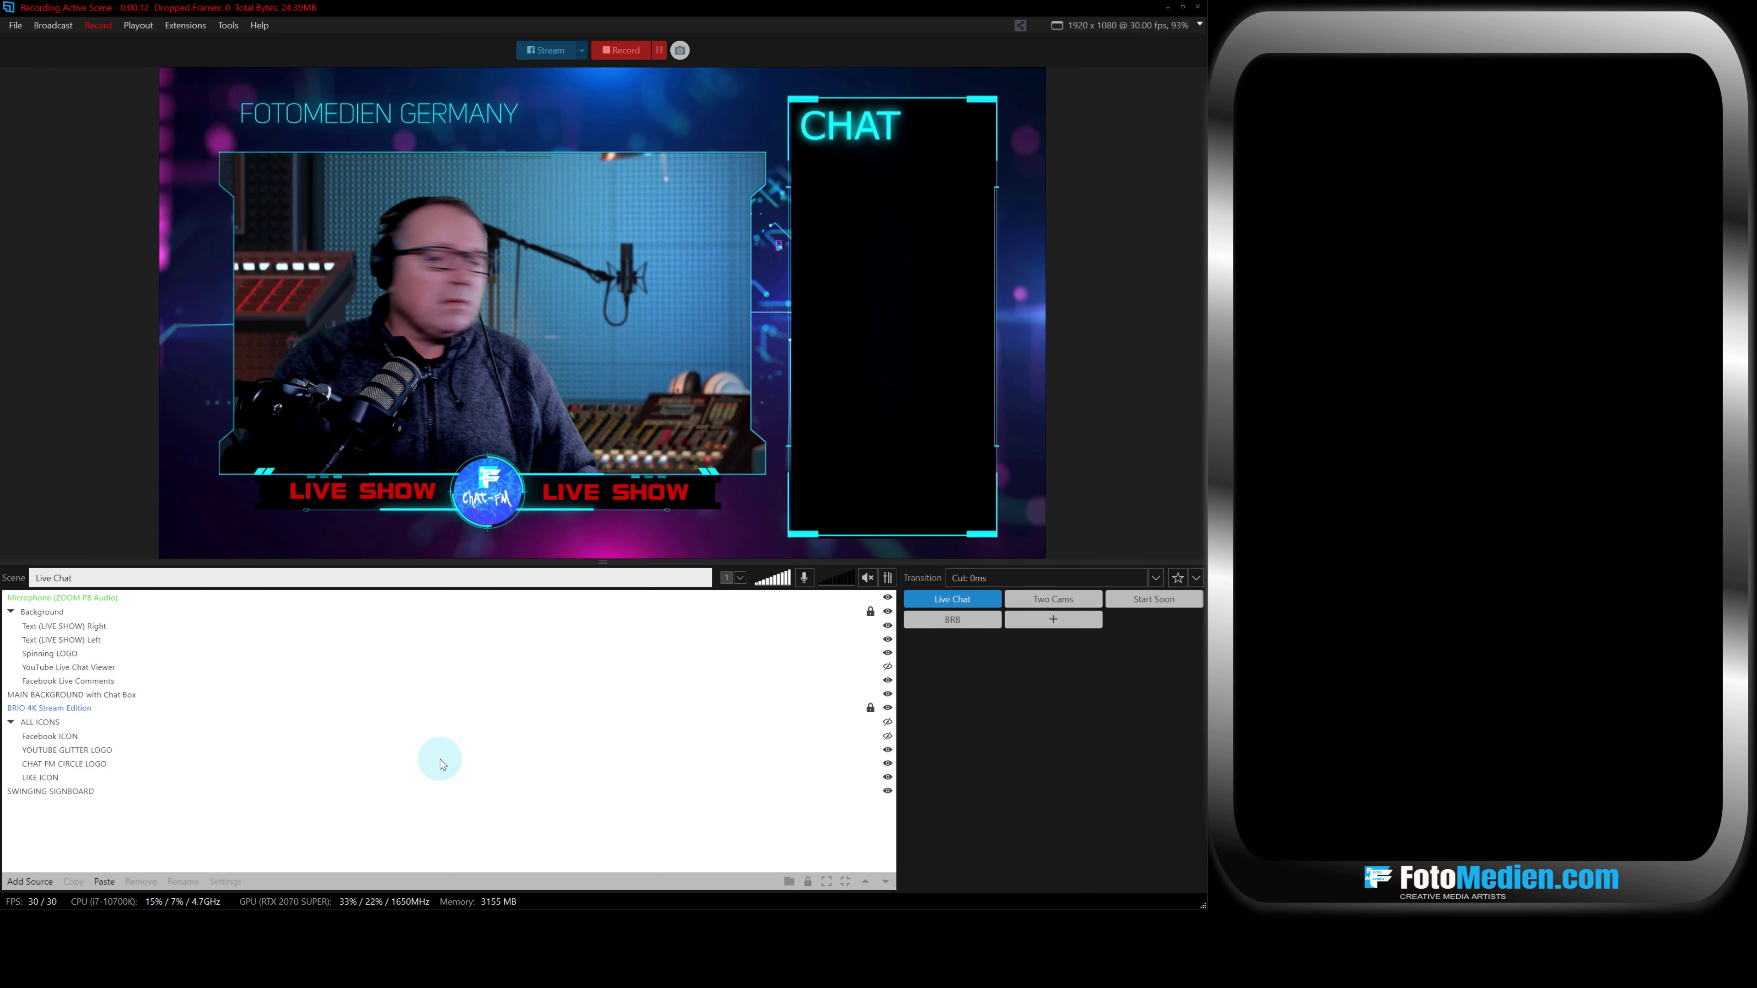
double_click(89, 792)
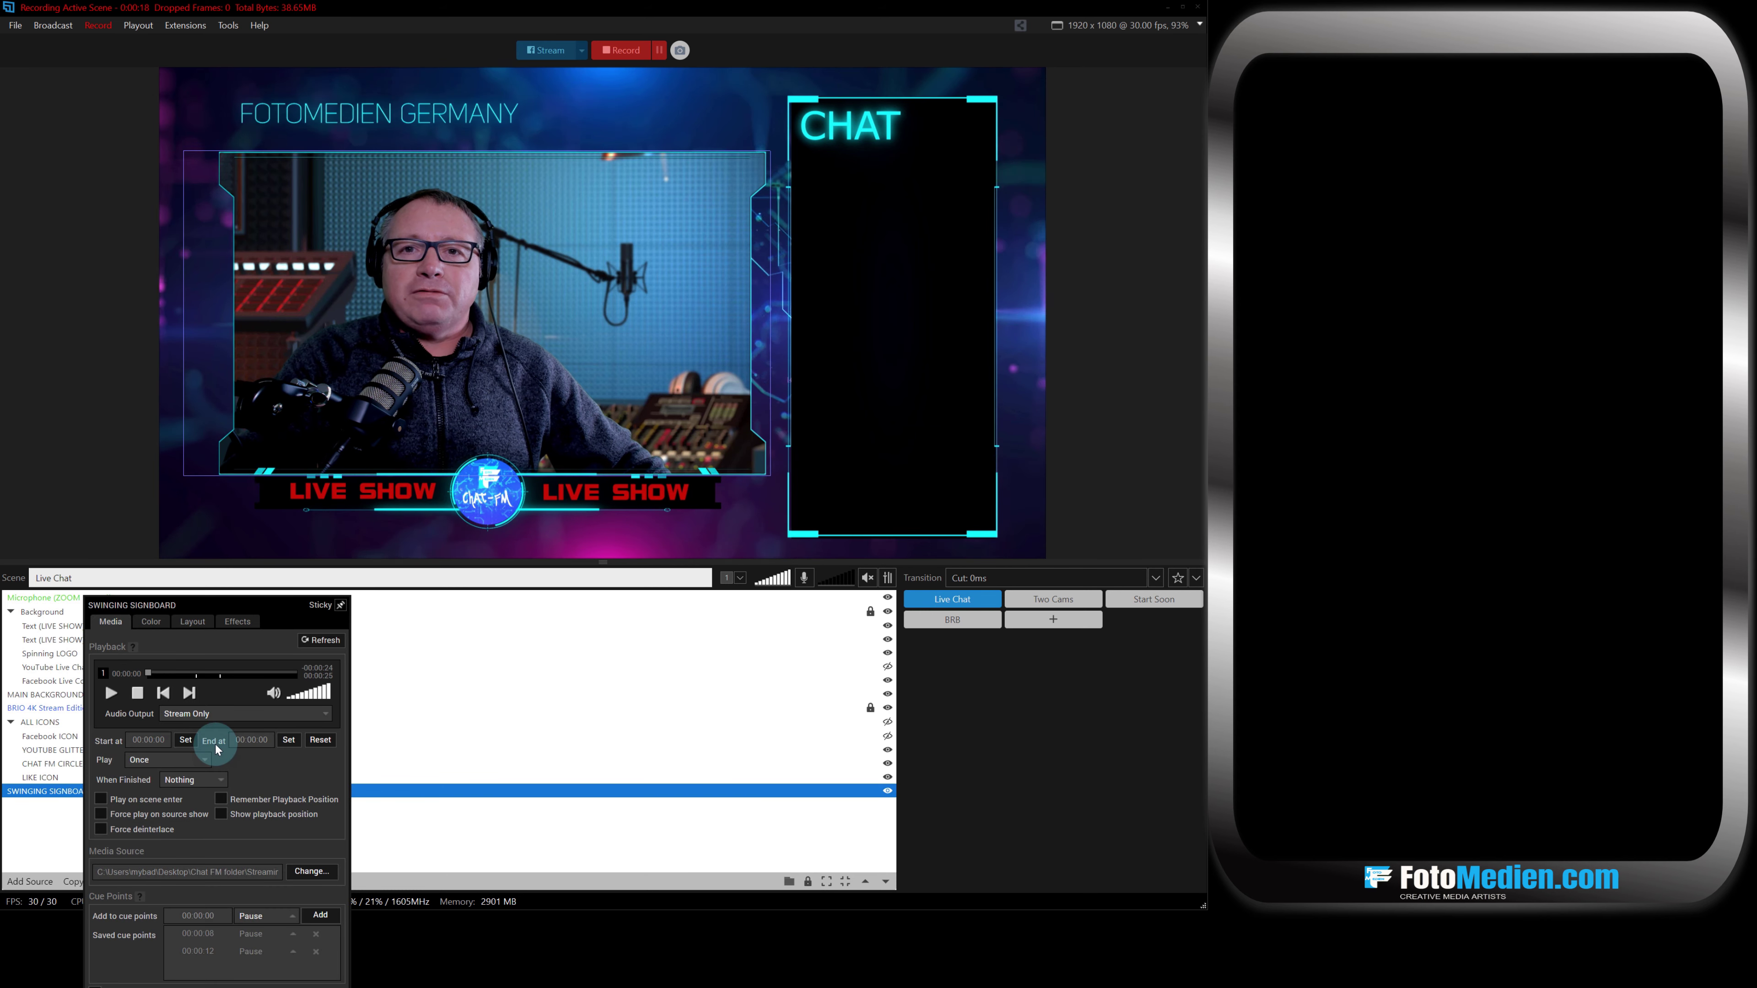
drag(225, 610, 226, 547)
click(114, 629)
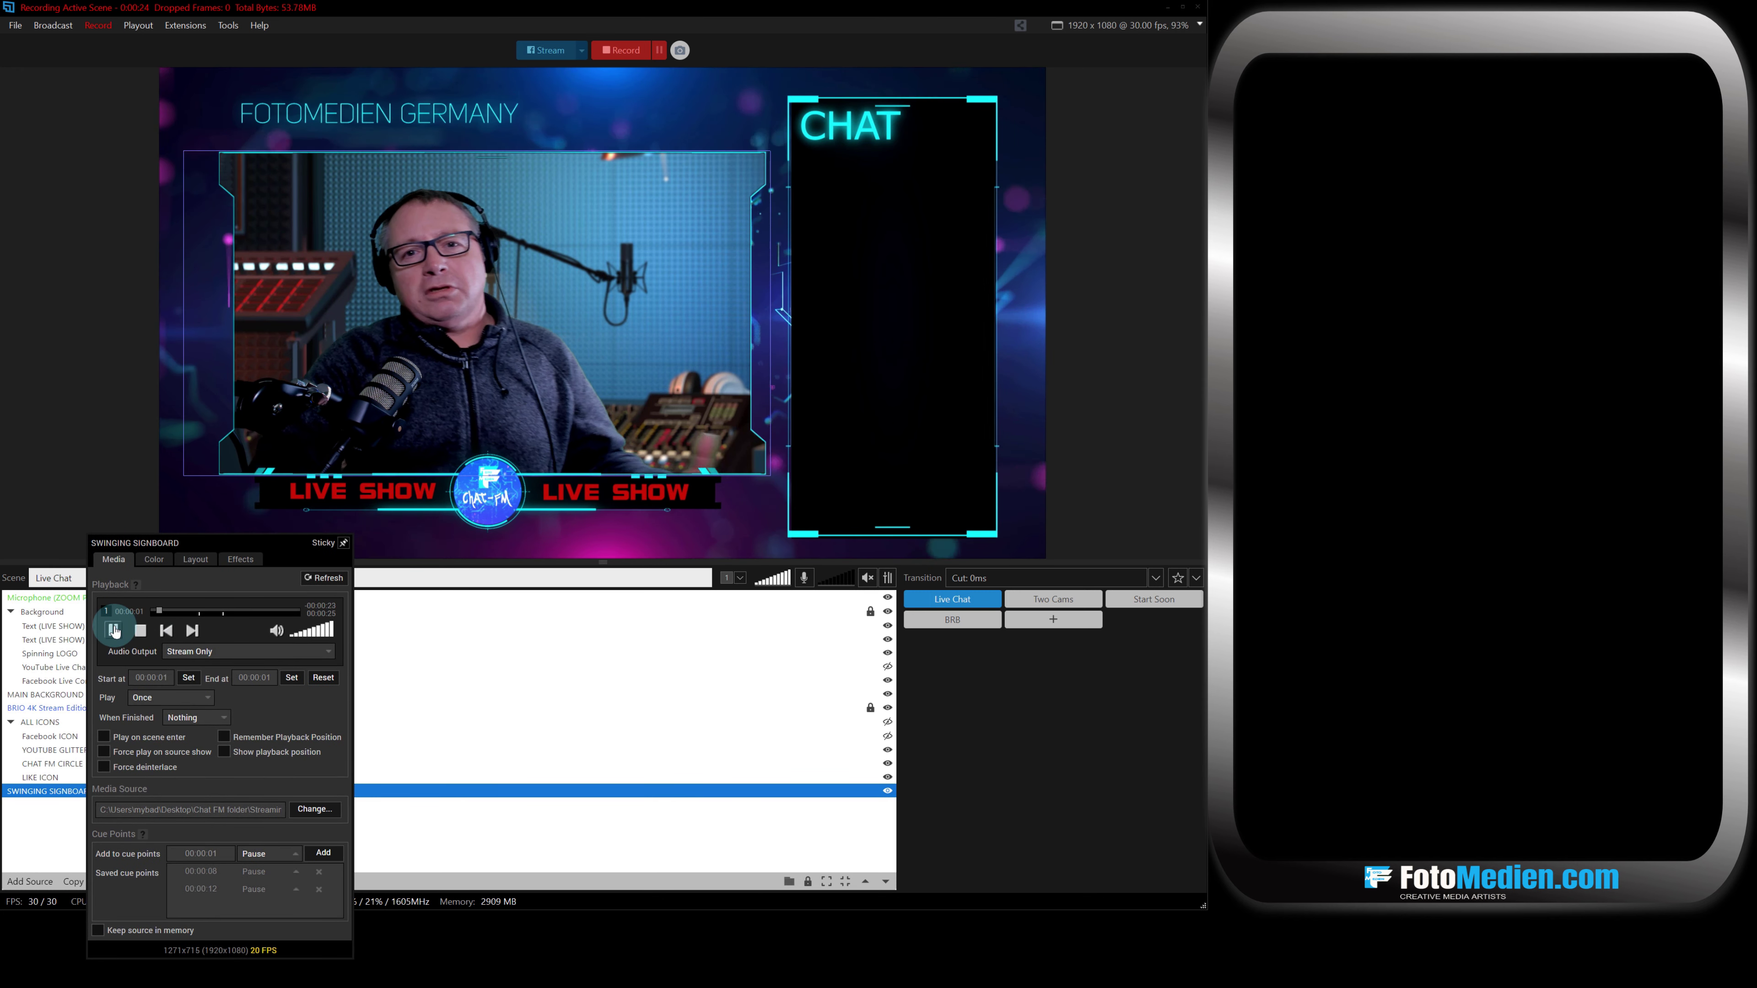
click(976, 766)
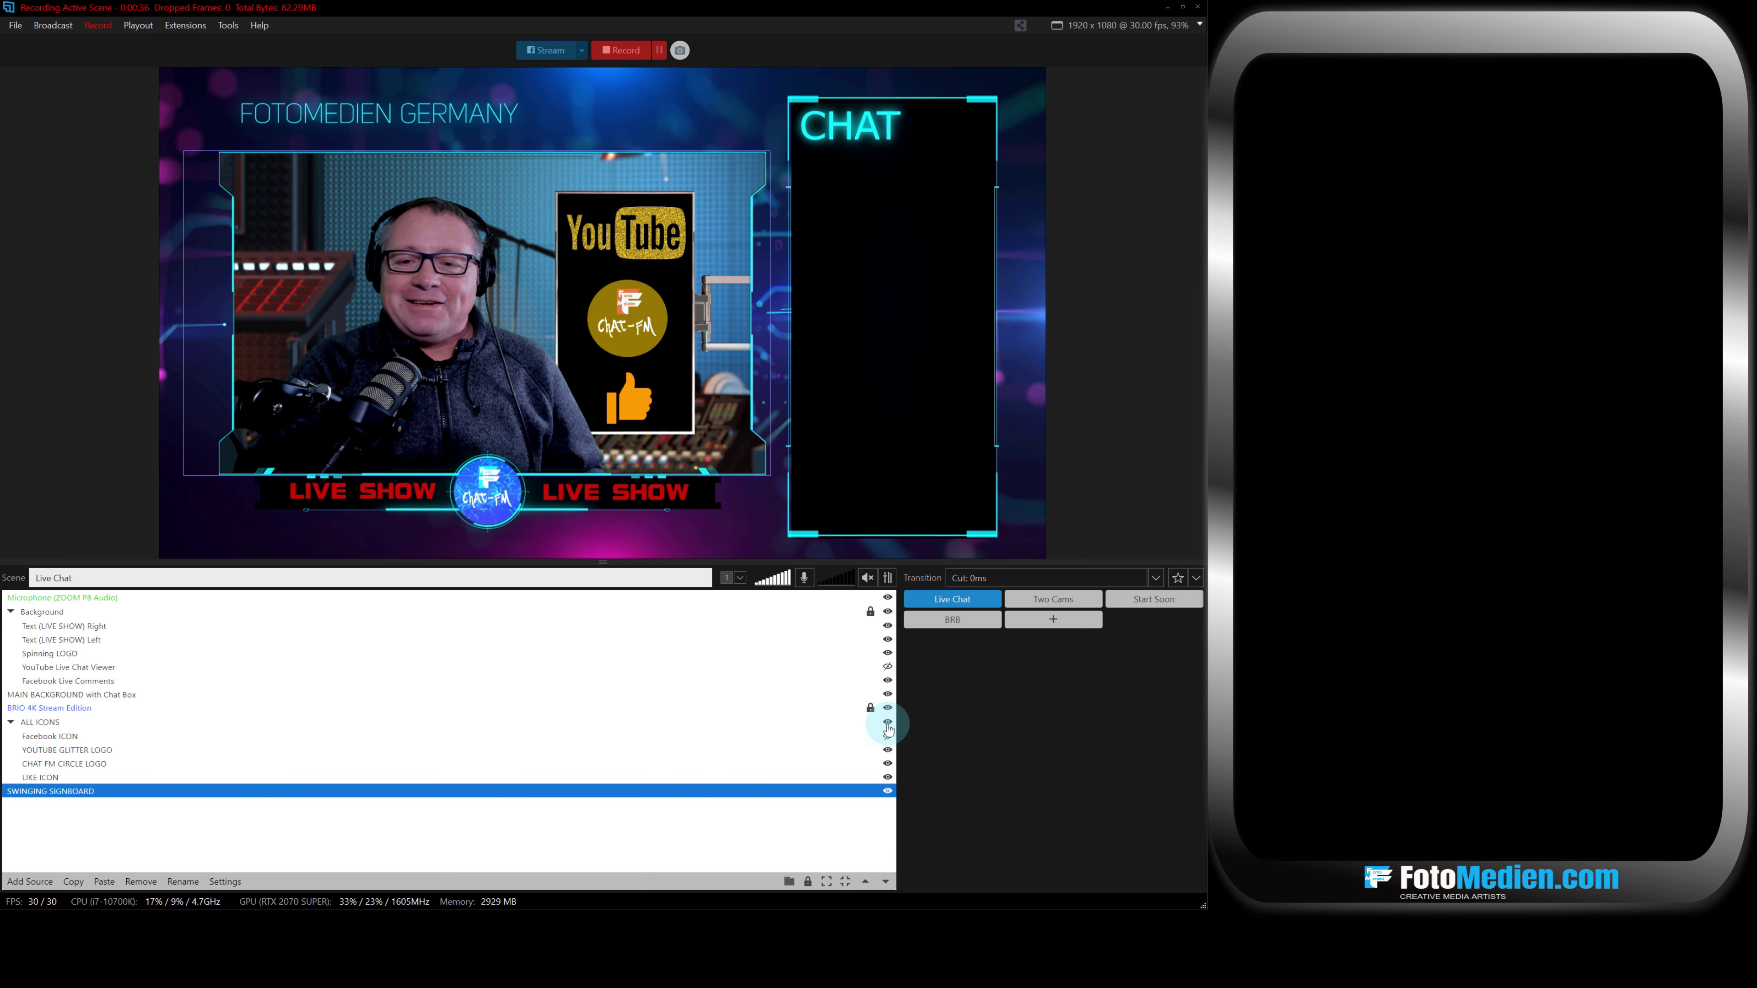
Resume the SWINGING SIGNBOARD clip from its paused cue point and recheck its media playback settings.
double_click(667, 792)
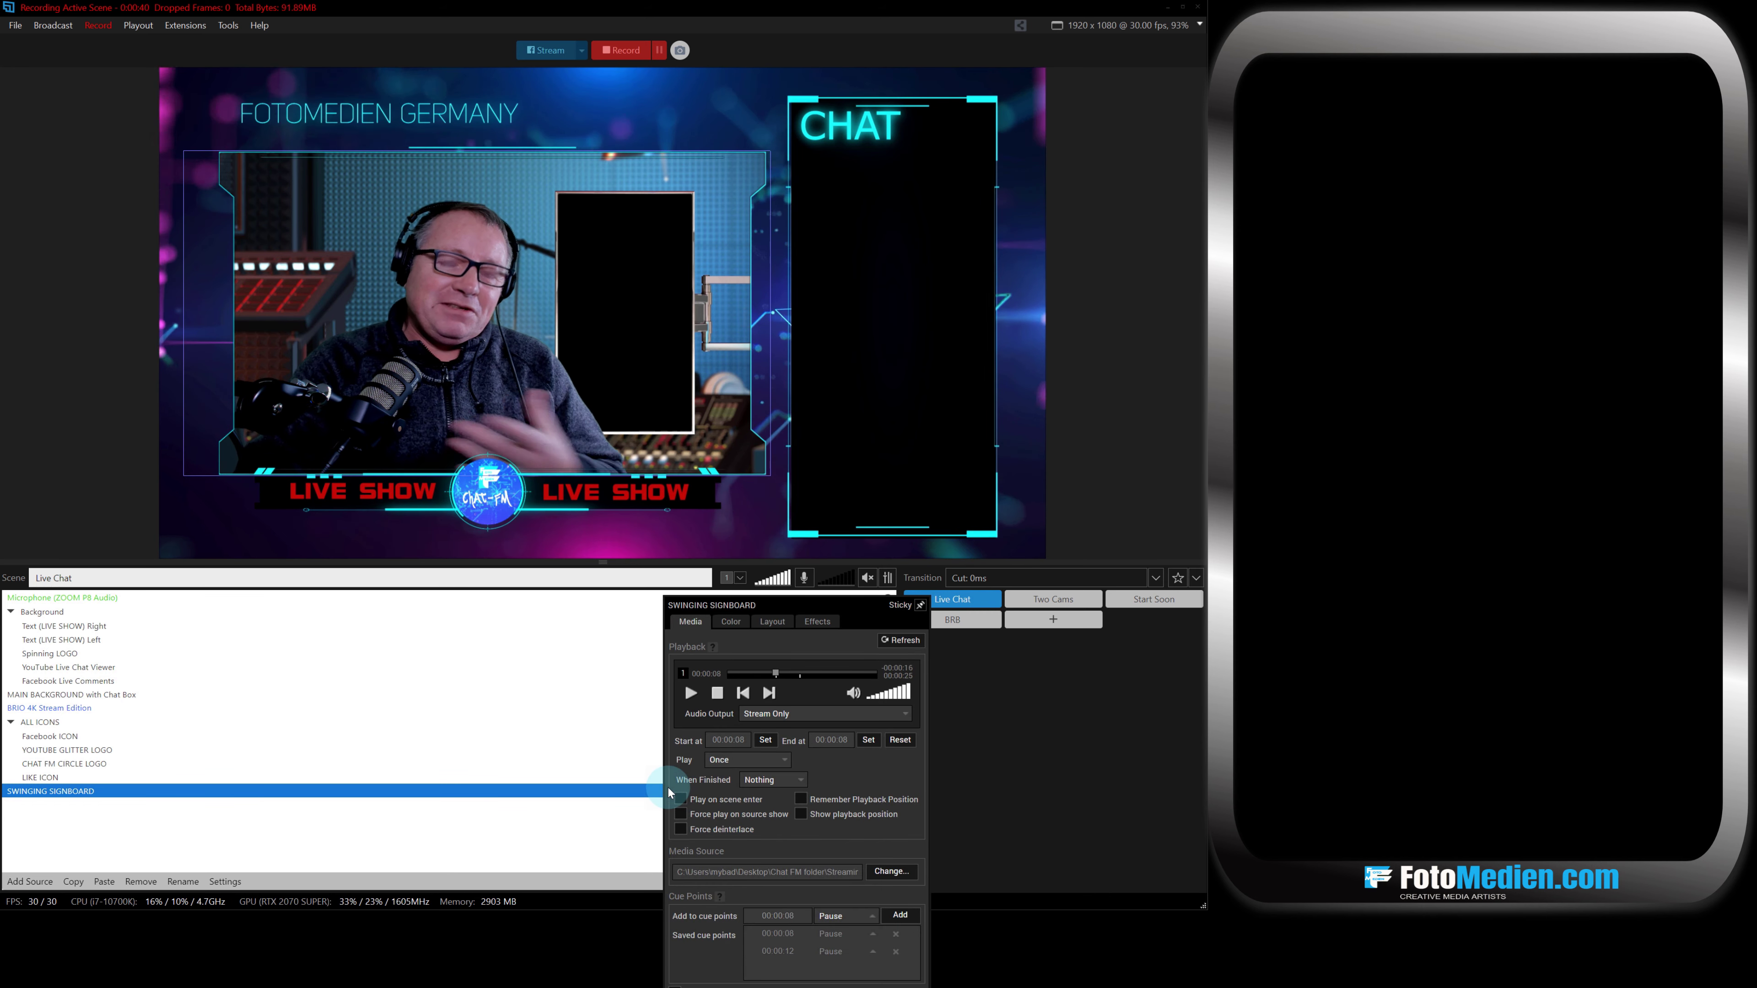
click(696, 697)
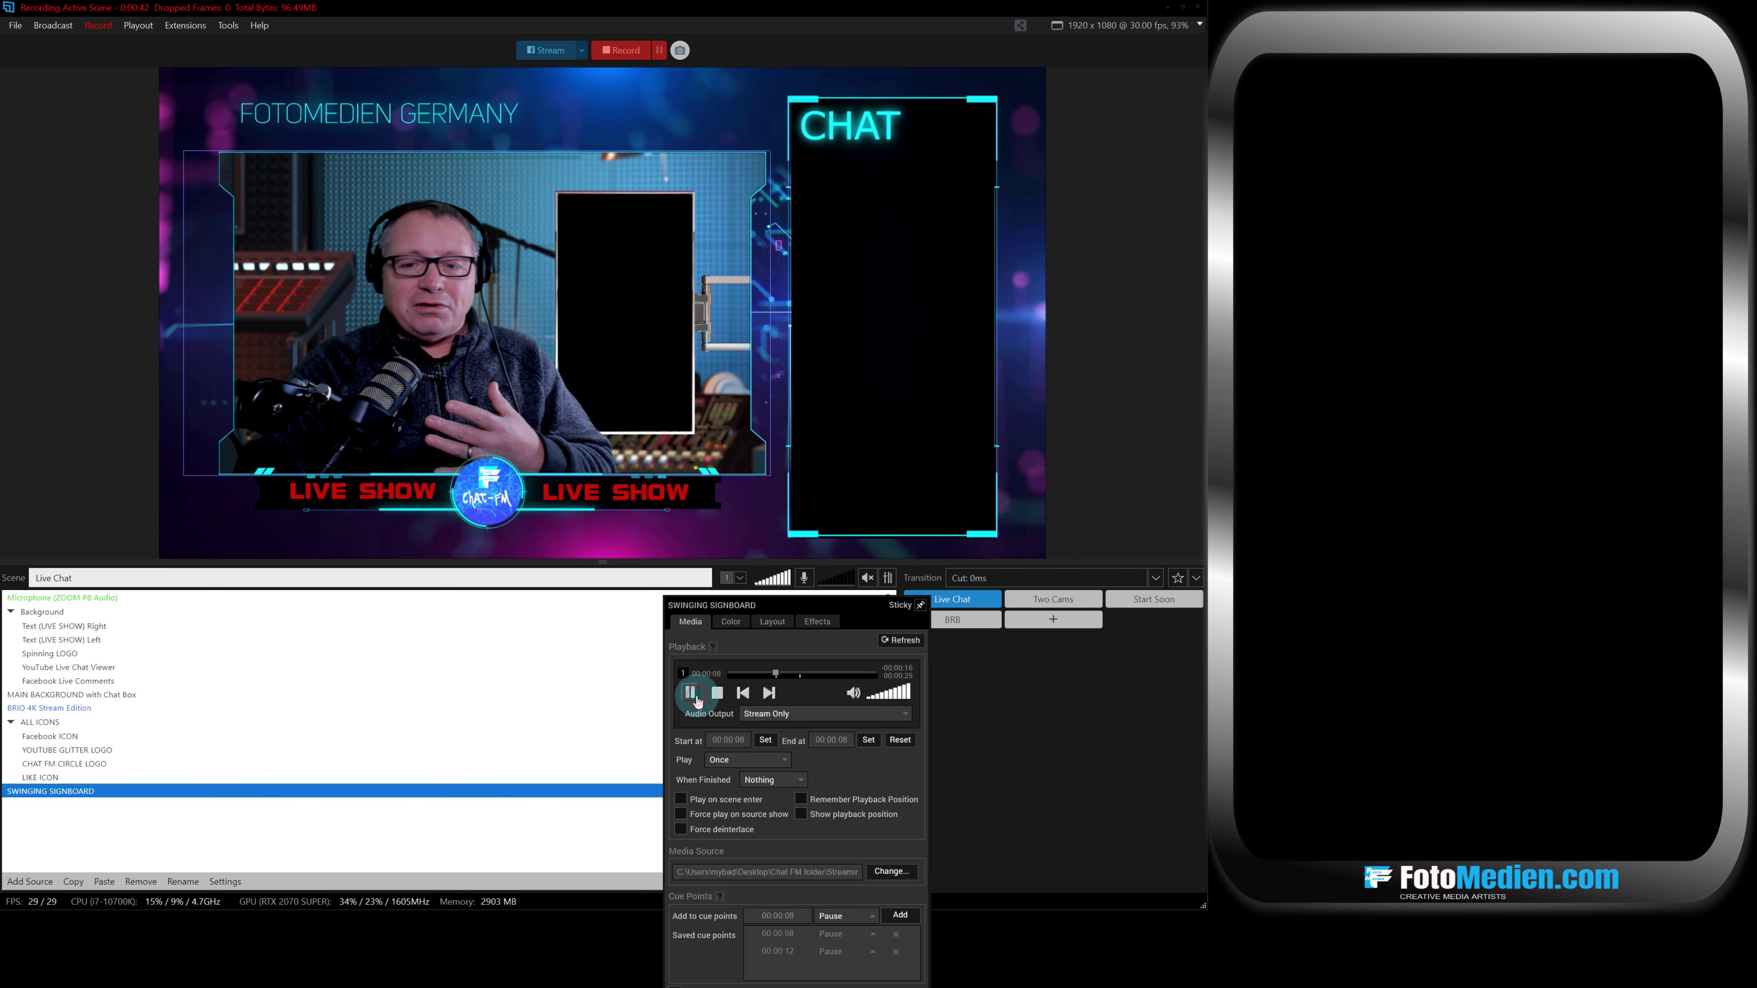
click(980, 761)
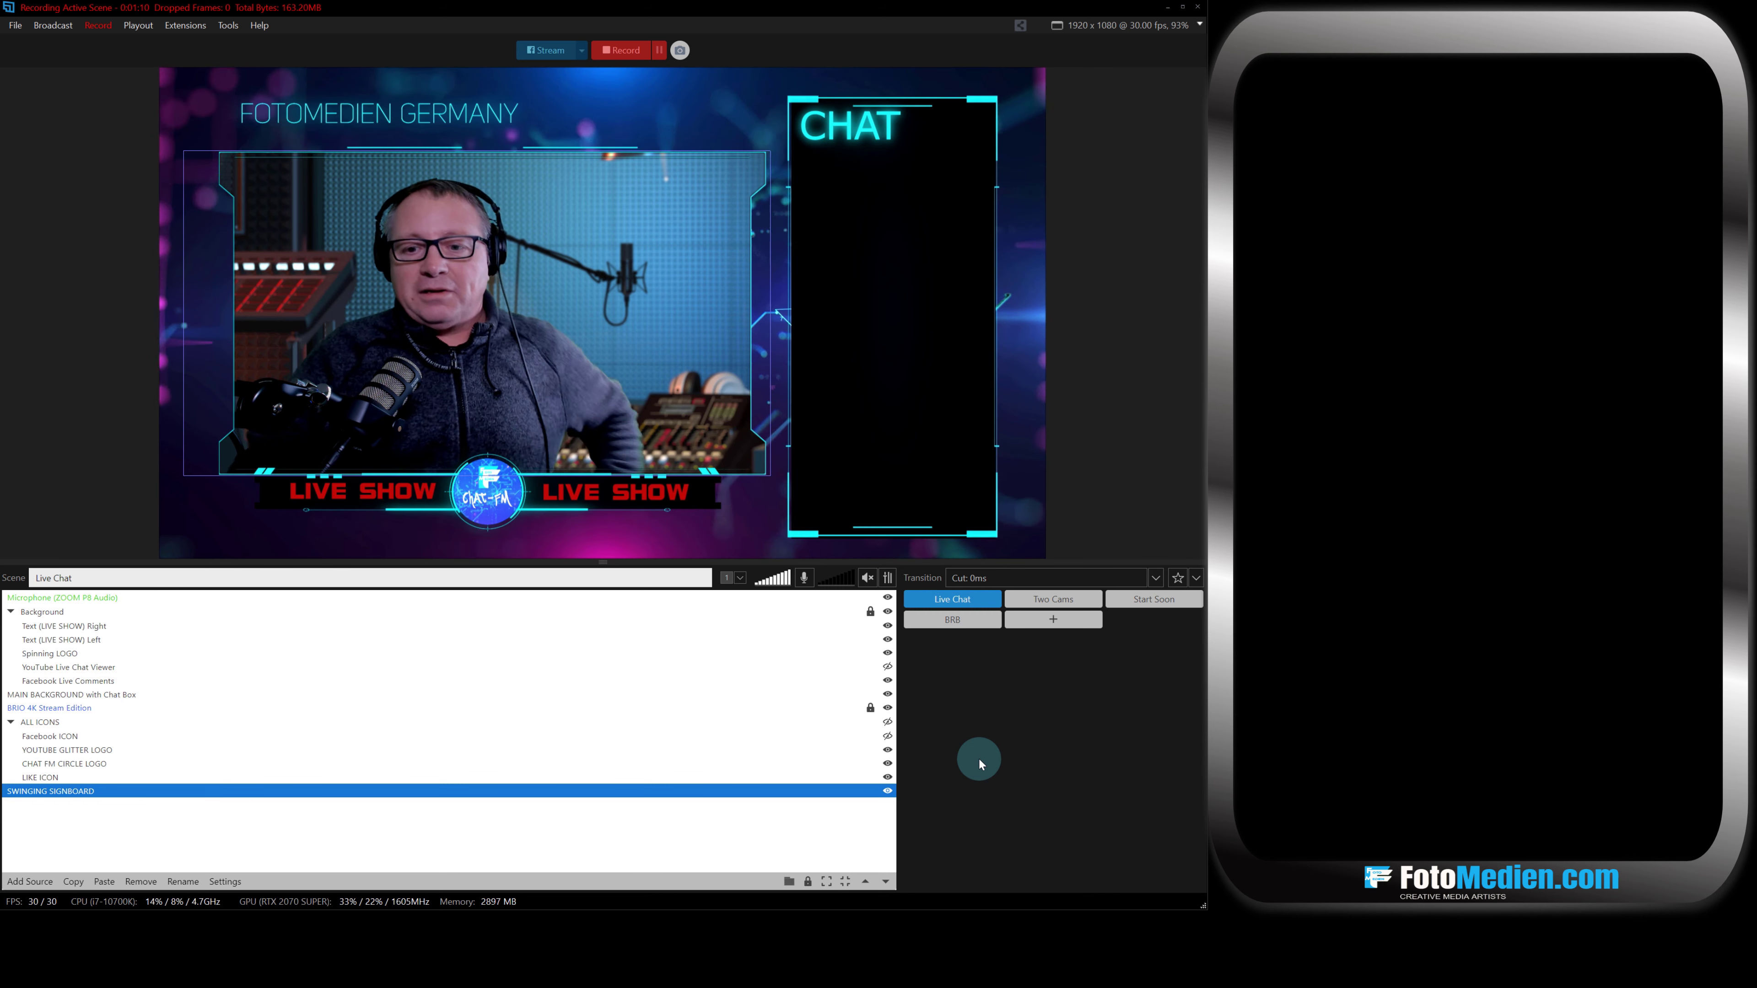
double_click(531, 791)
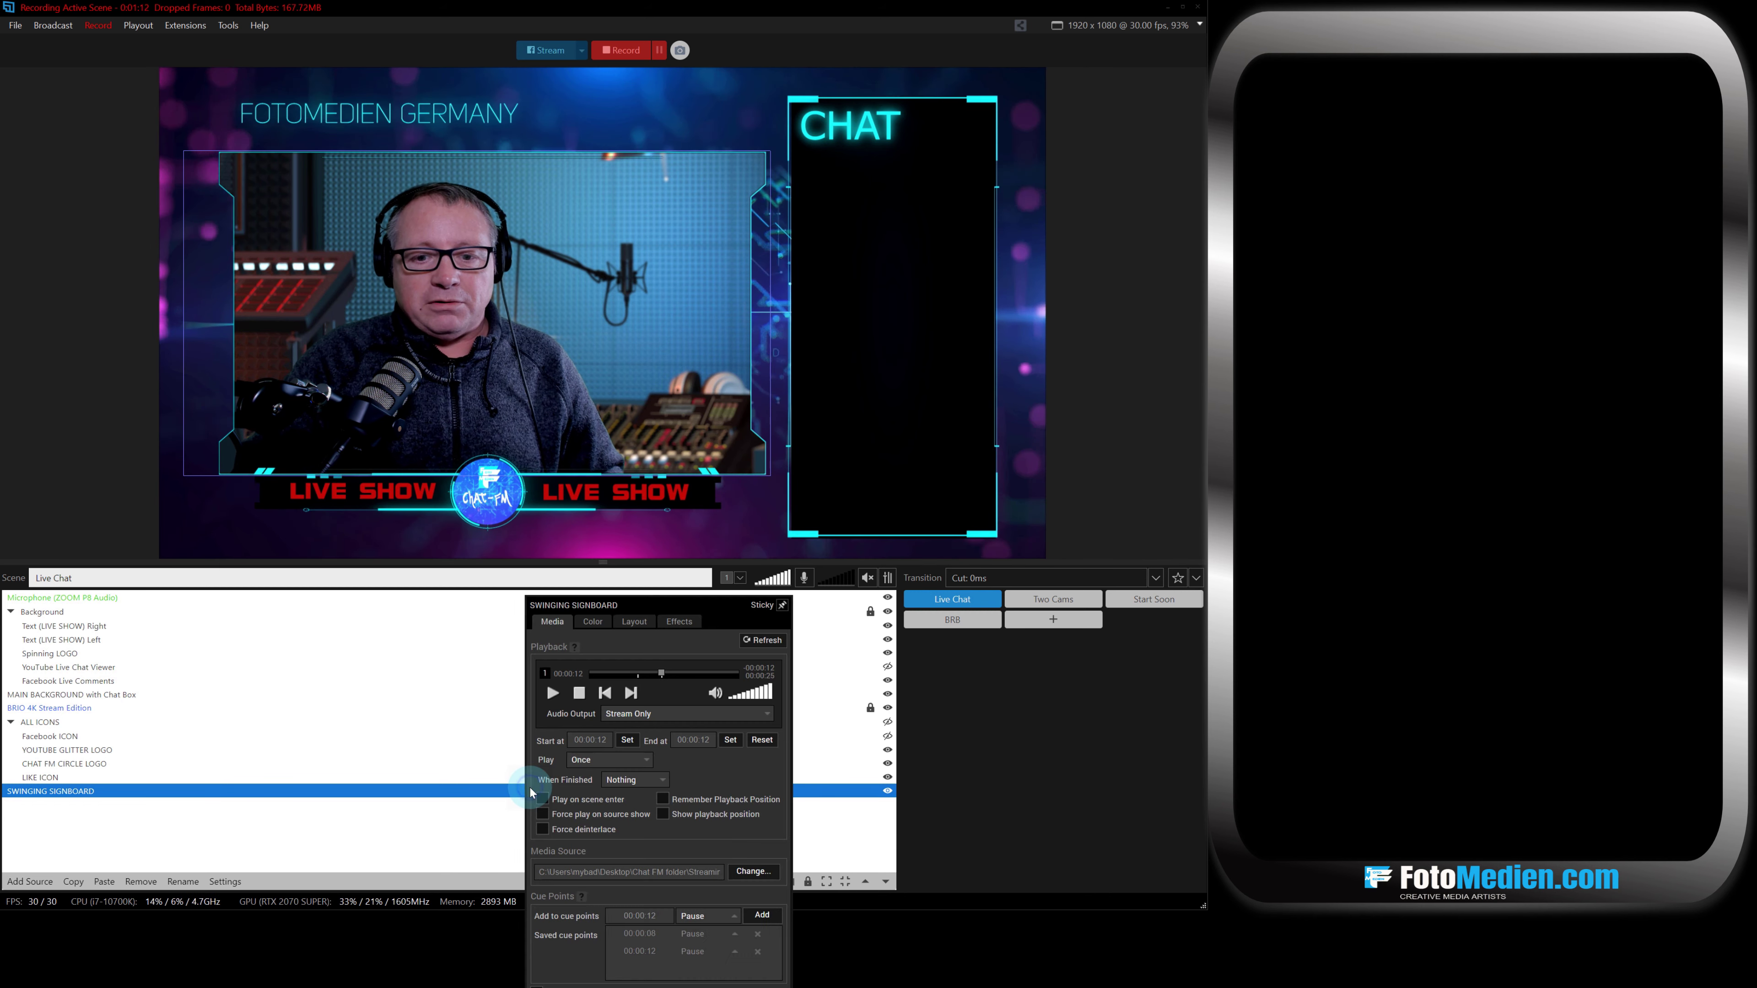
click(939, 756)
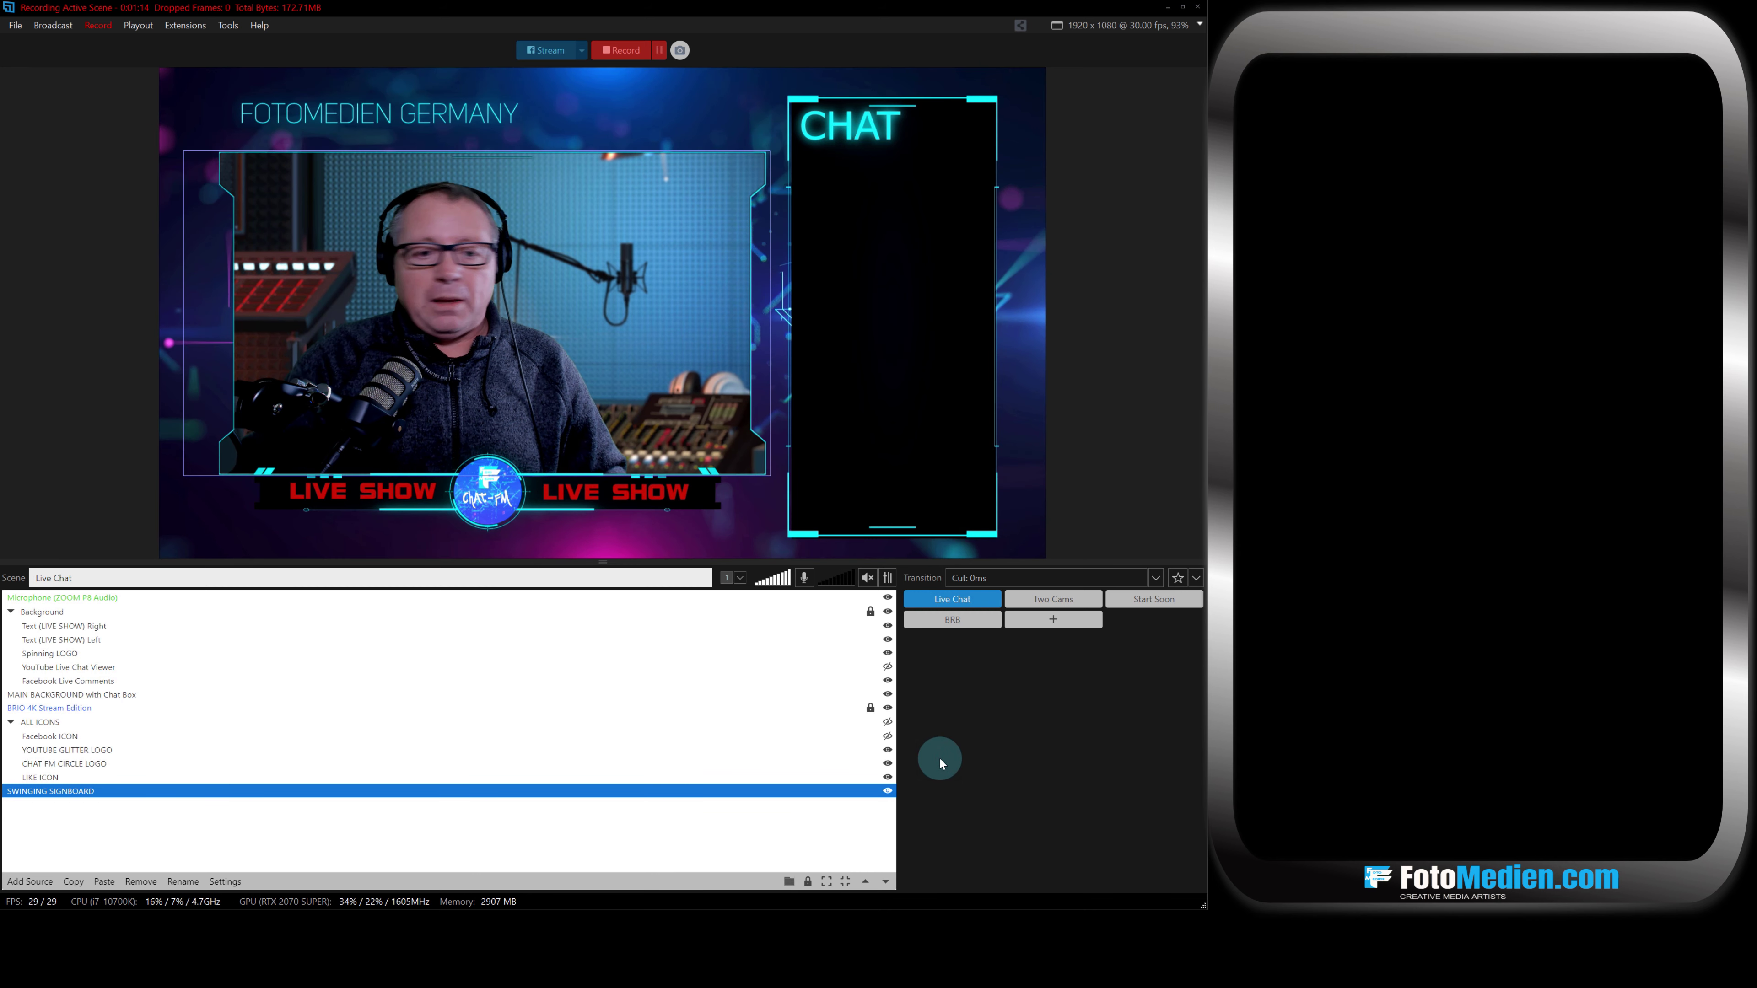
Return to the BRB scene and hide the YT LIVE 3D TEXT and Group (5) sources.
click(960, 622)
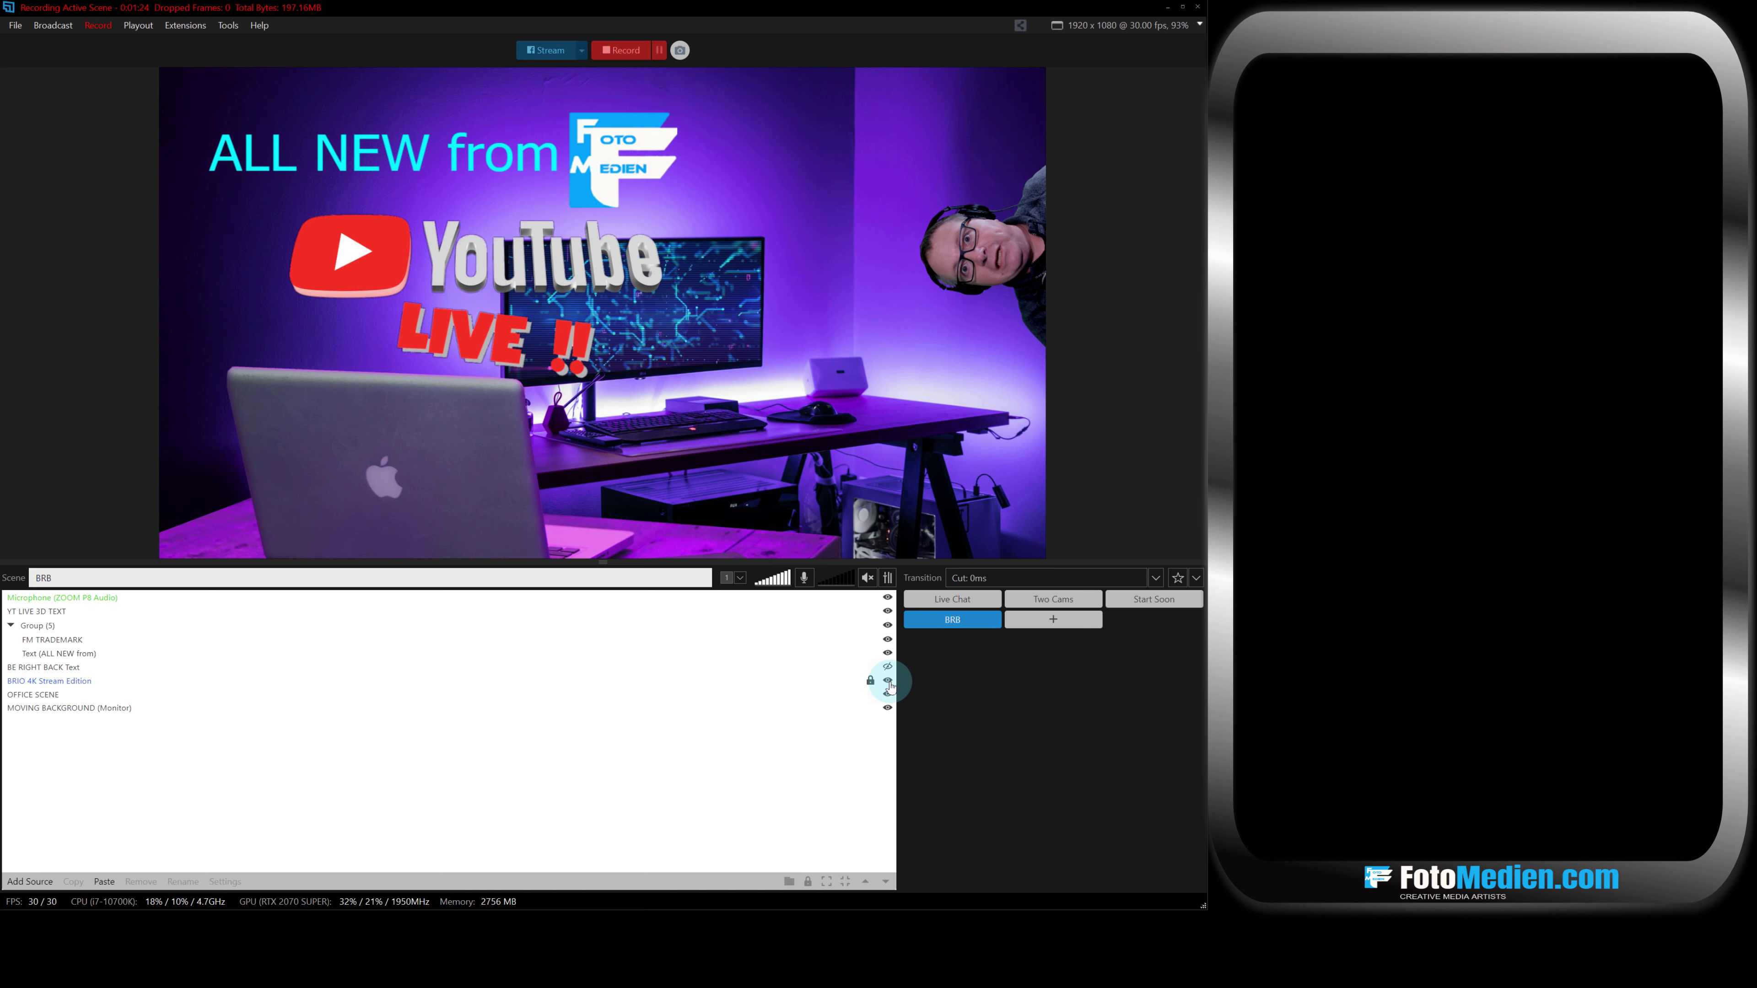
click(887, 611)
click(888, 624)
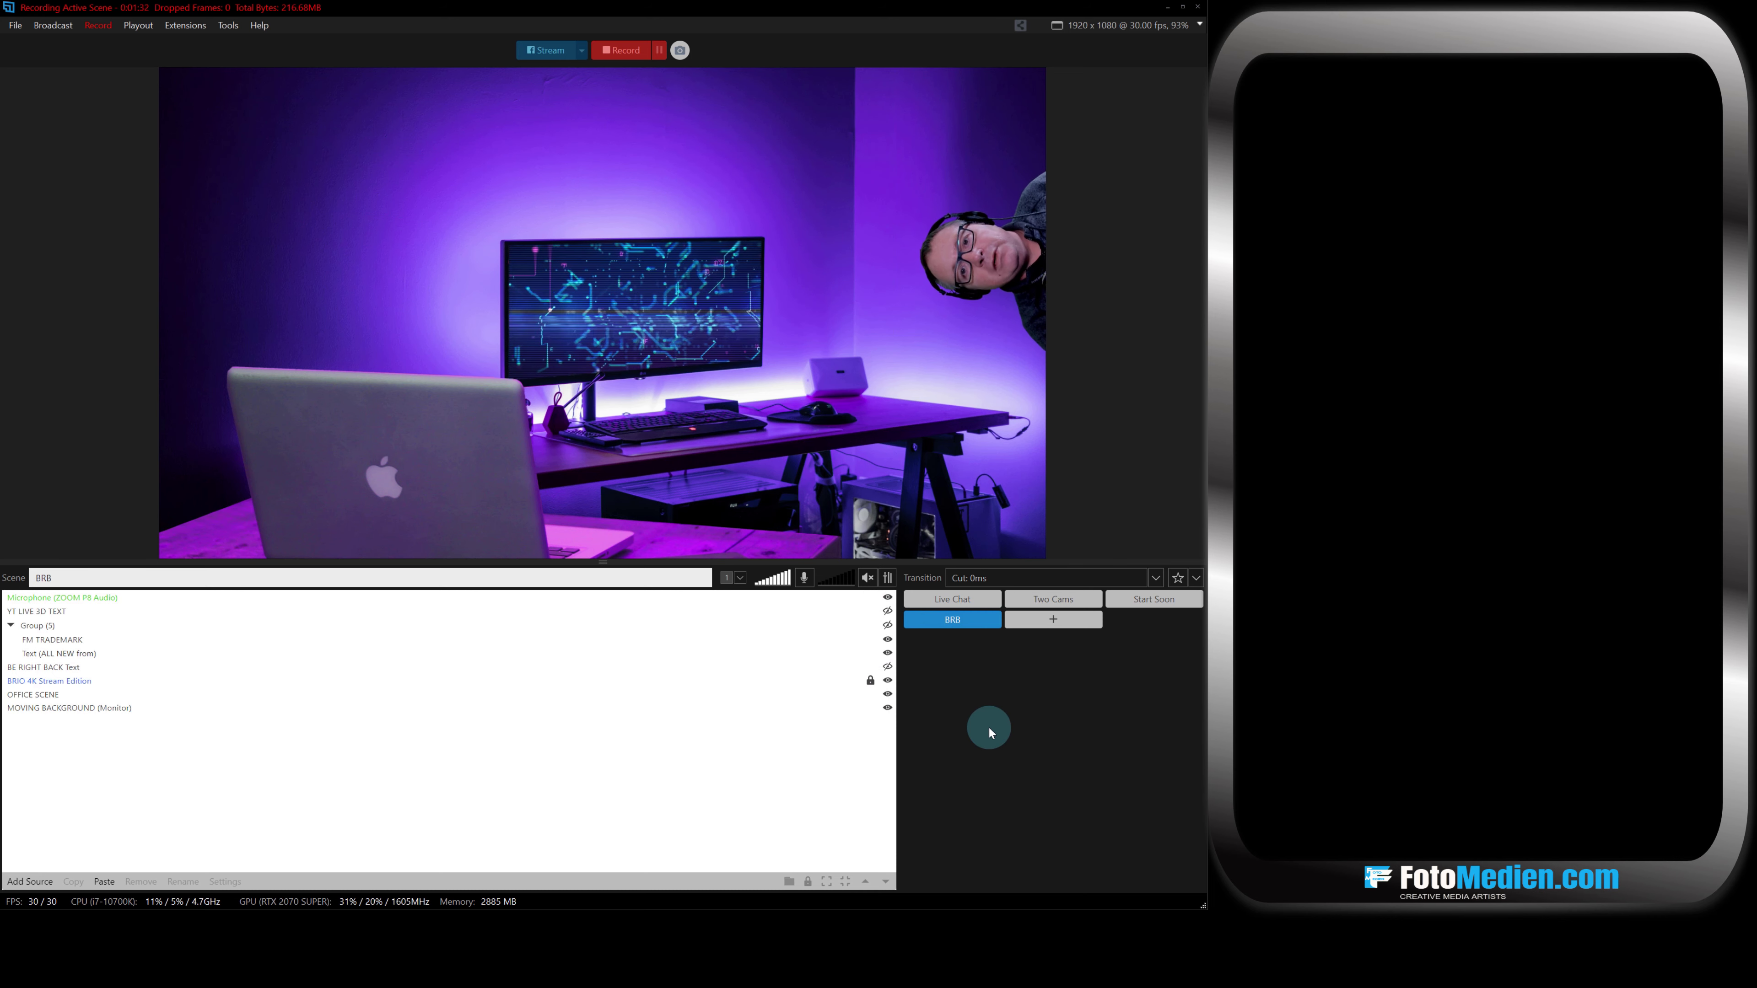
Hide the OFFICE SCENE source and review the media playback settings of MOVING BACKGROUND (Monitor).
click(888, 694)
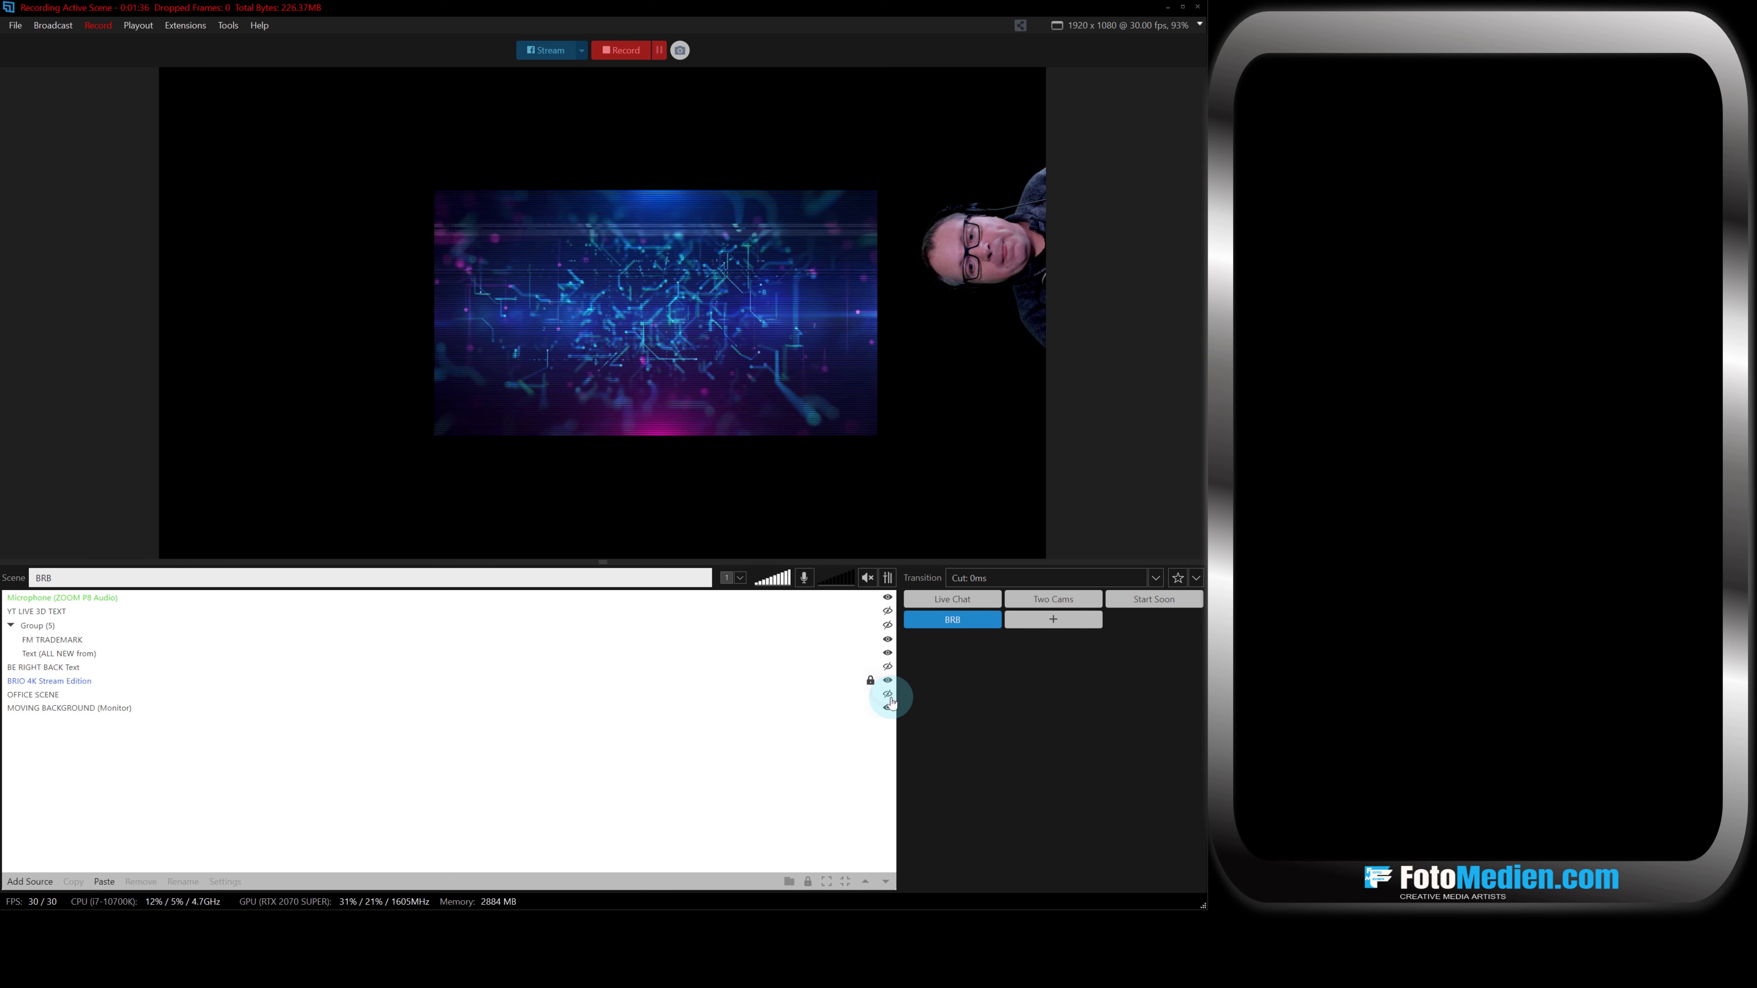
click(629, 353)
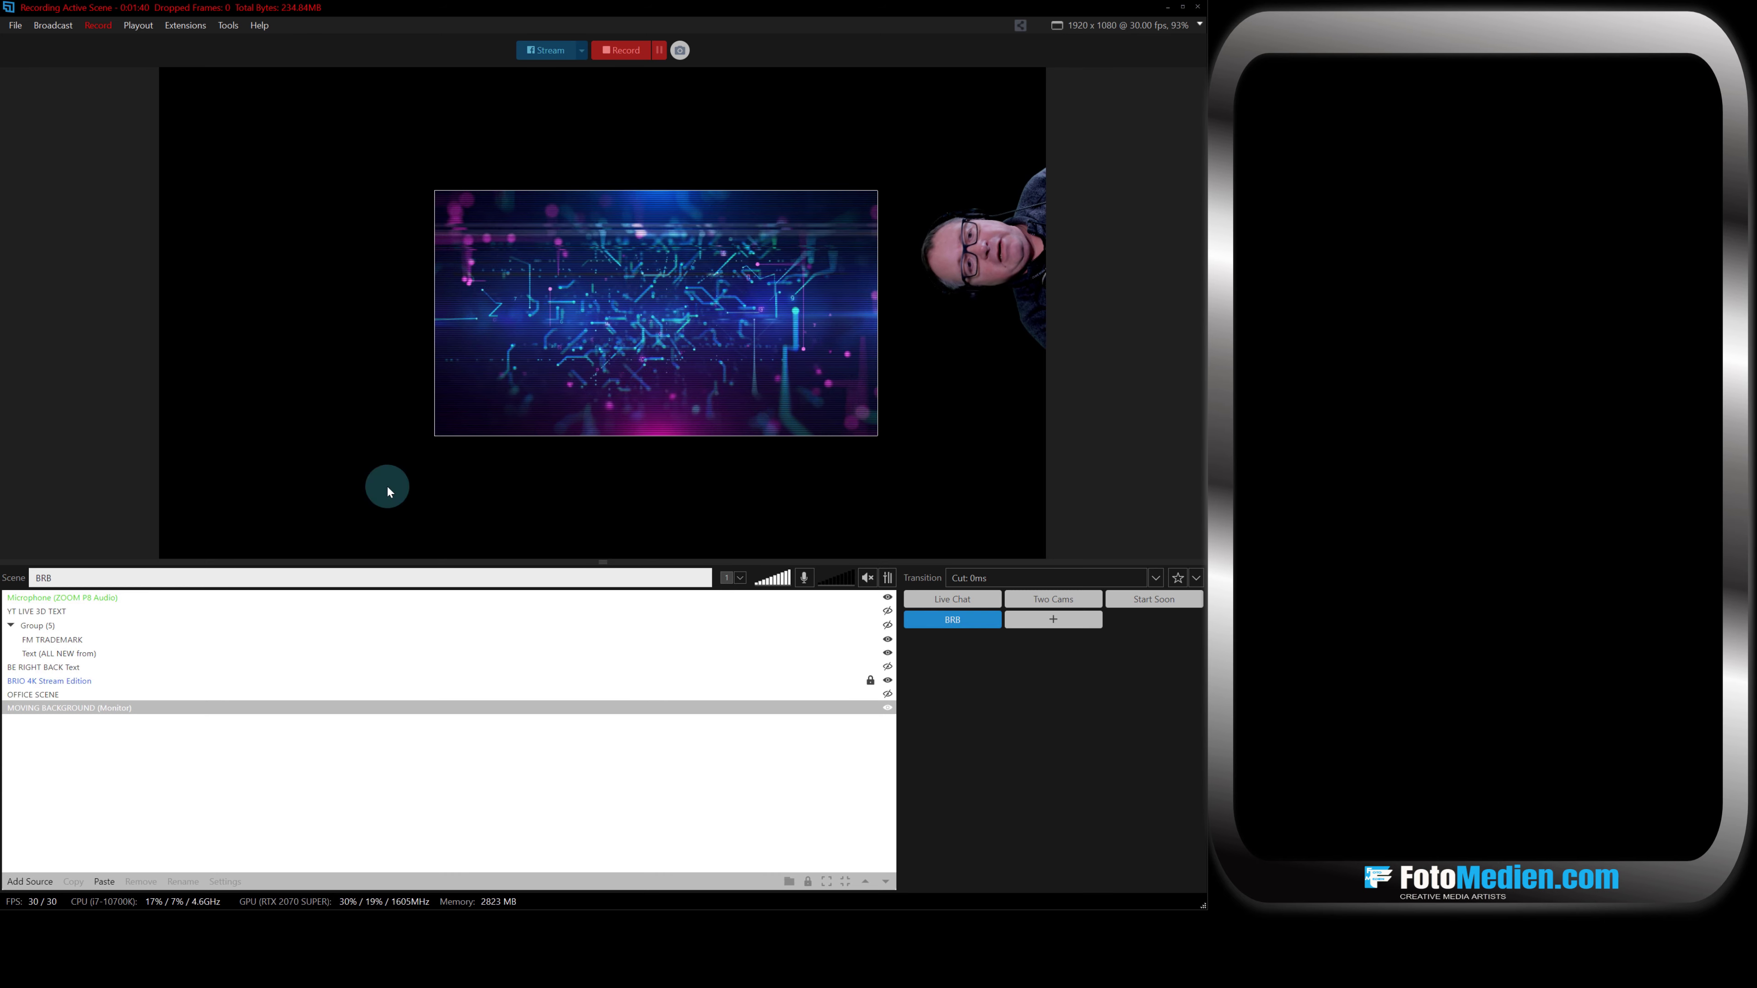
click(109, 711)
double_click(110, 711)
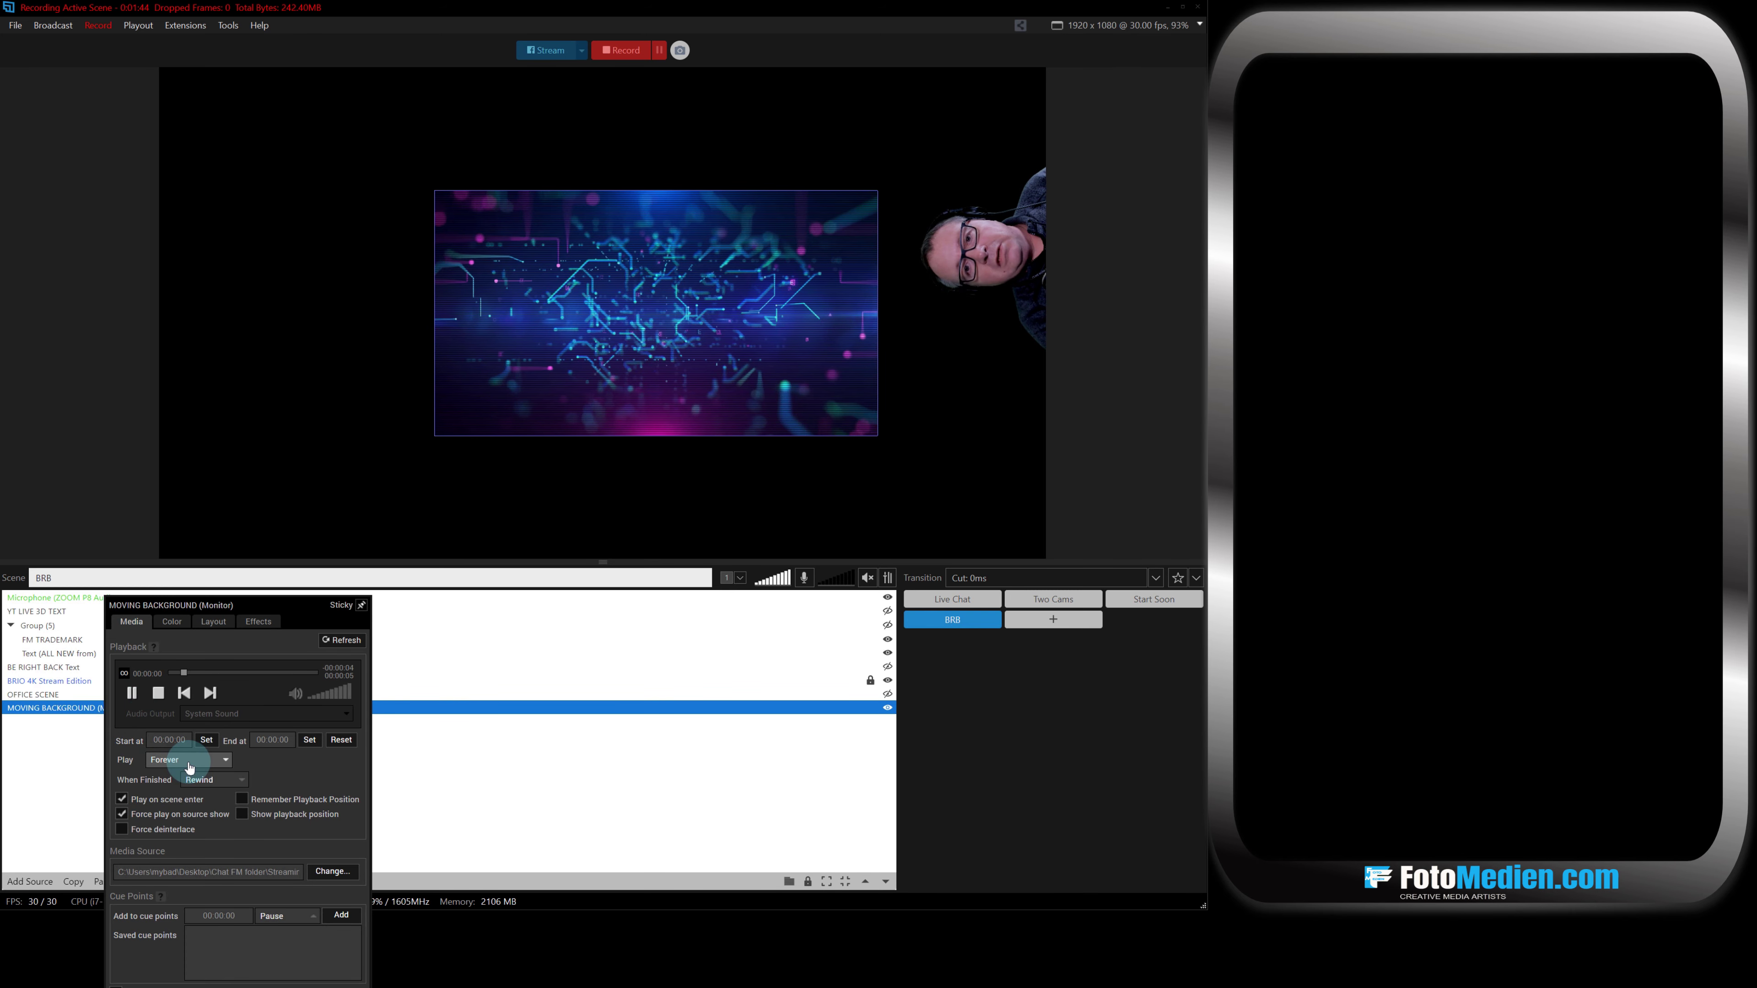
drag(192, 605, 248, 418)
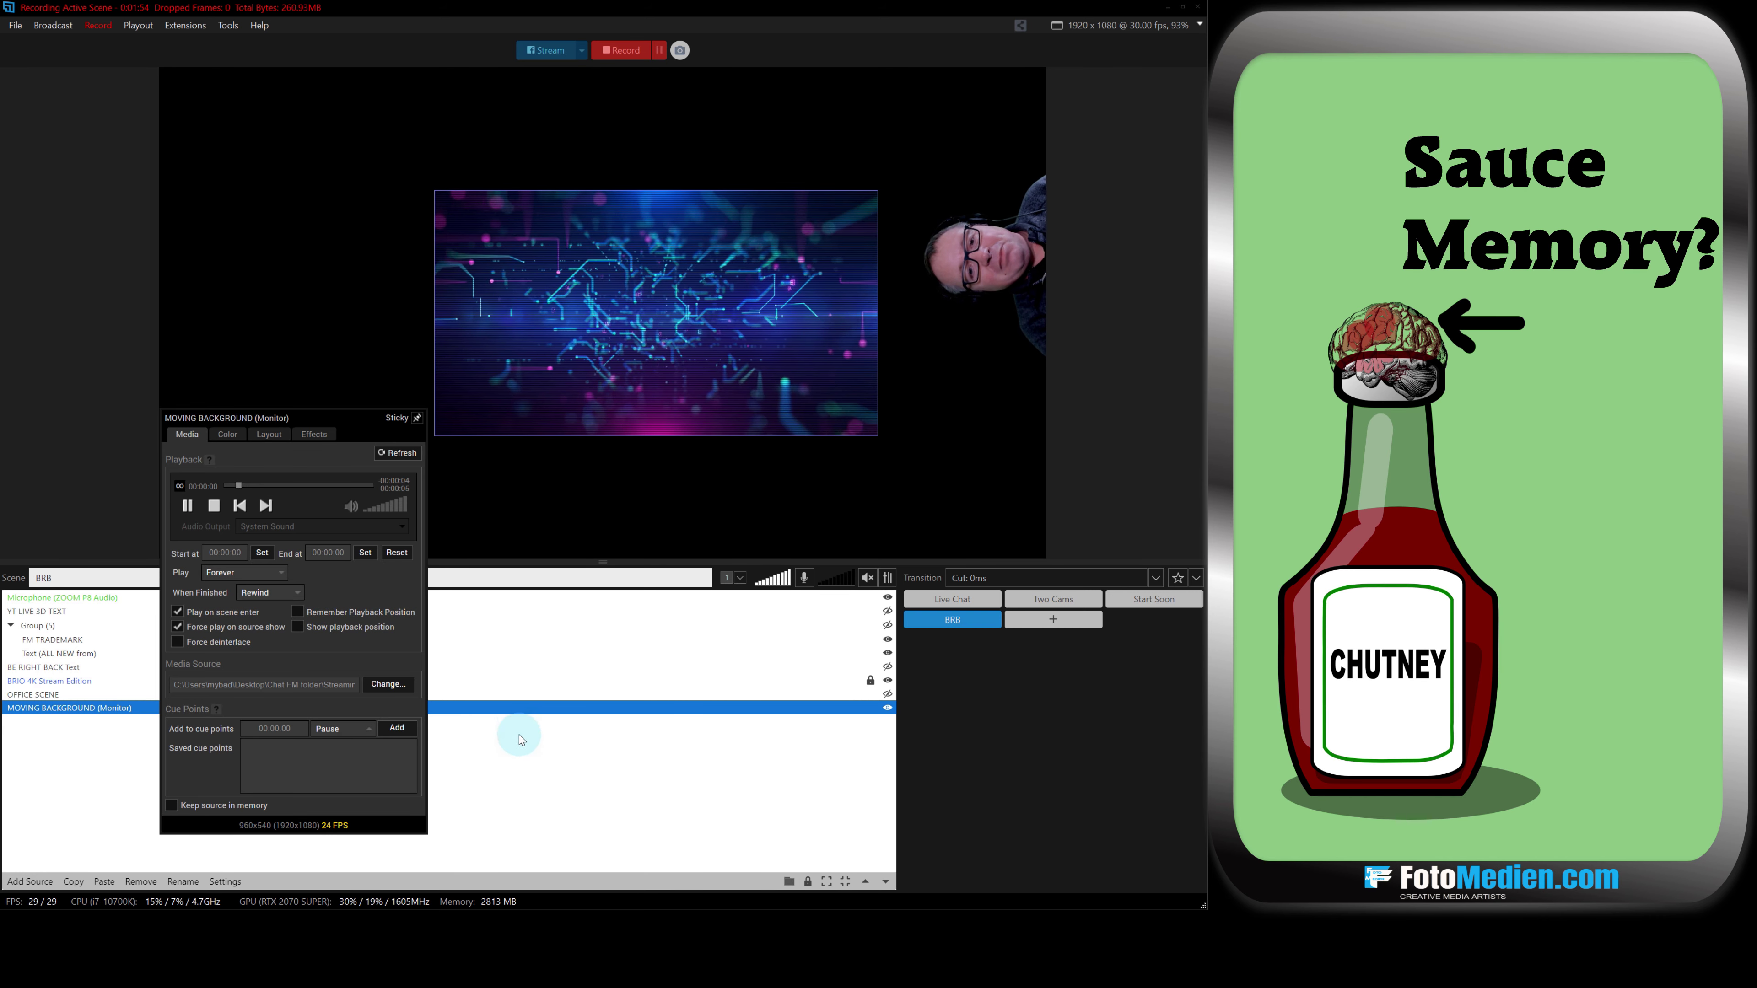
click(910, 760)
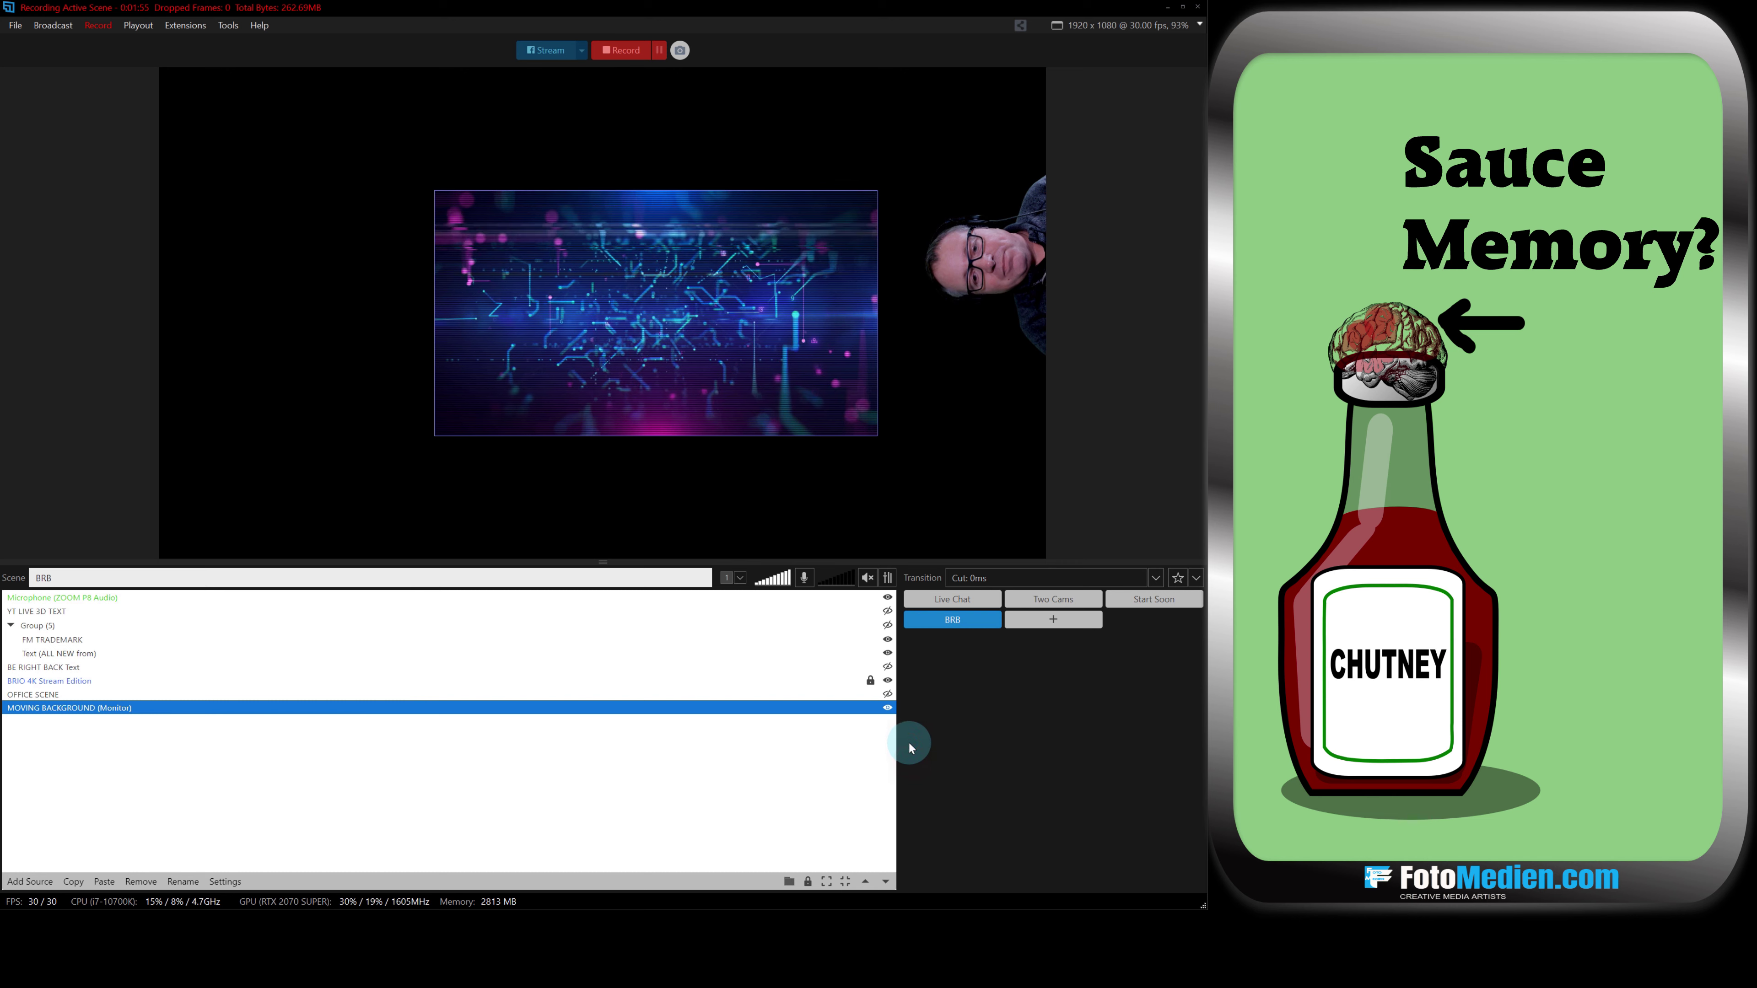
Hide the MOVING BACKGROUND (Monitor) source and show the OFFICE SCENE source again.
click(888, 708)
click(887, 694)
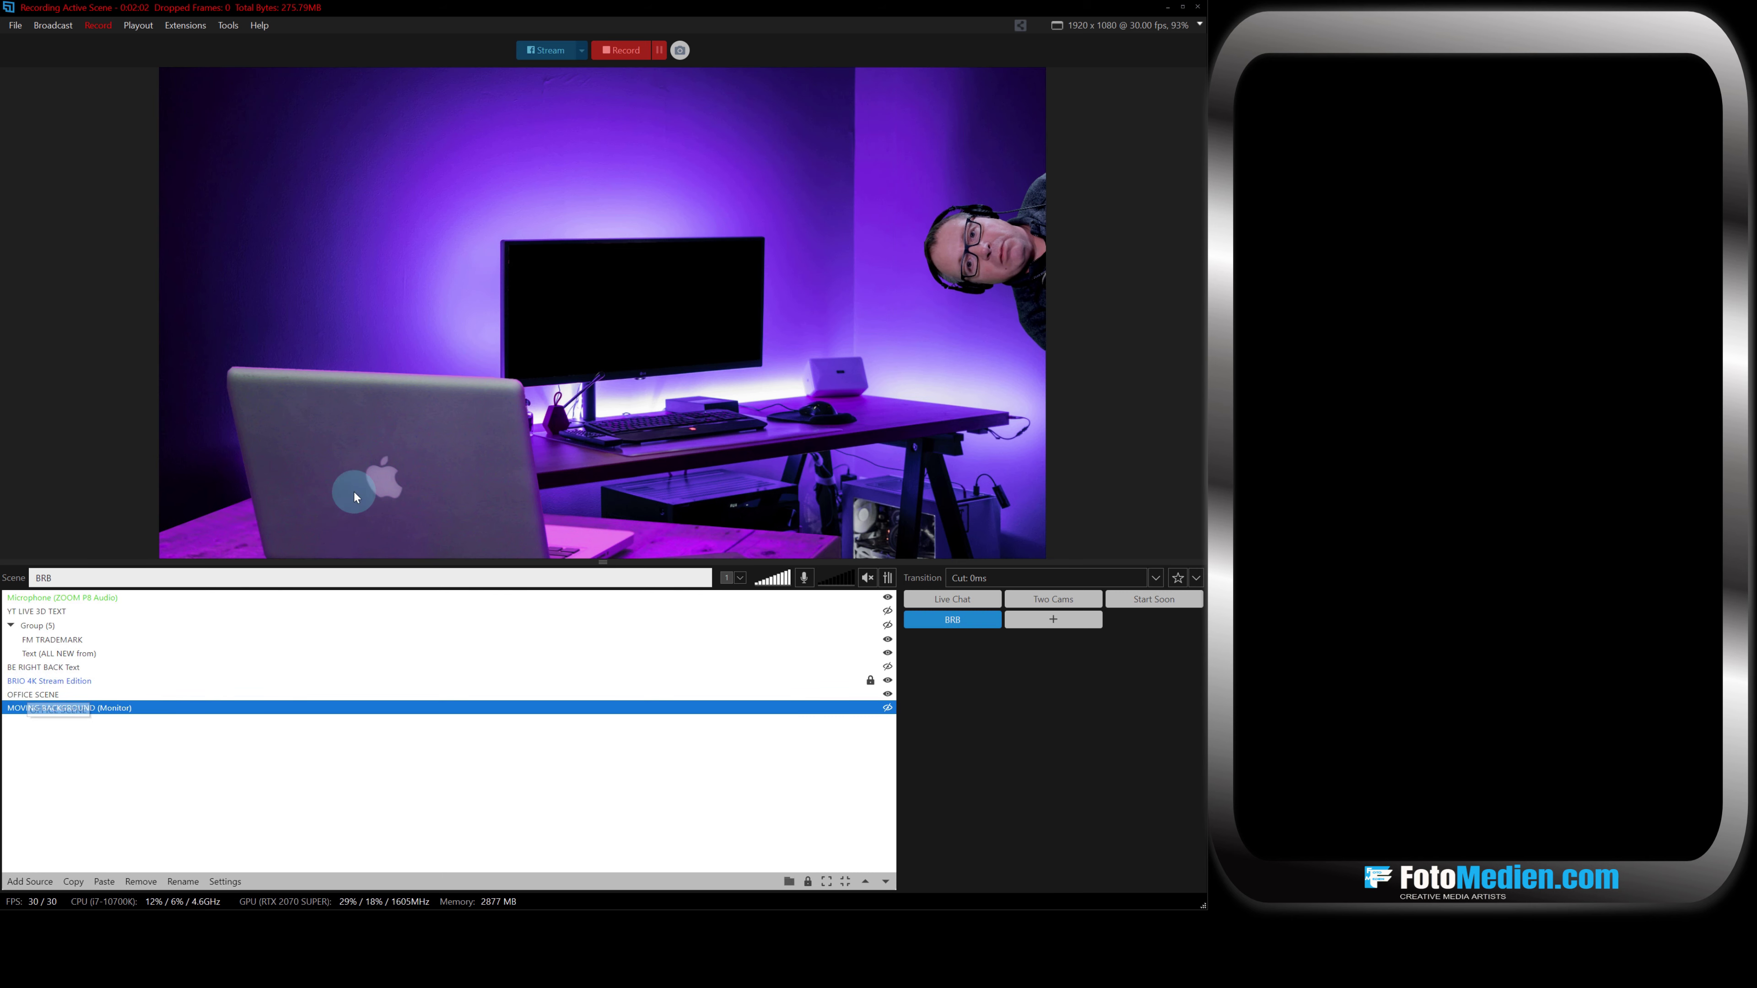
Switch the keying of the OFFICE SCENE source to None and back to Chroma Key.
double_click(66, 695)
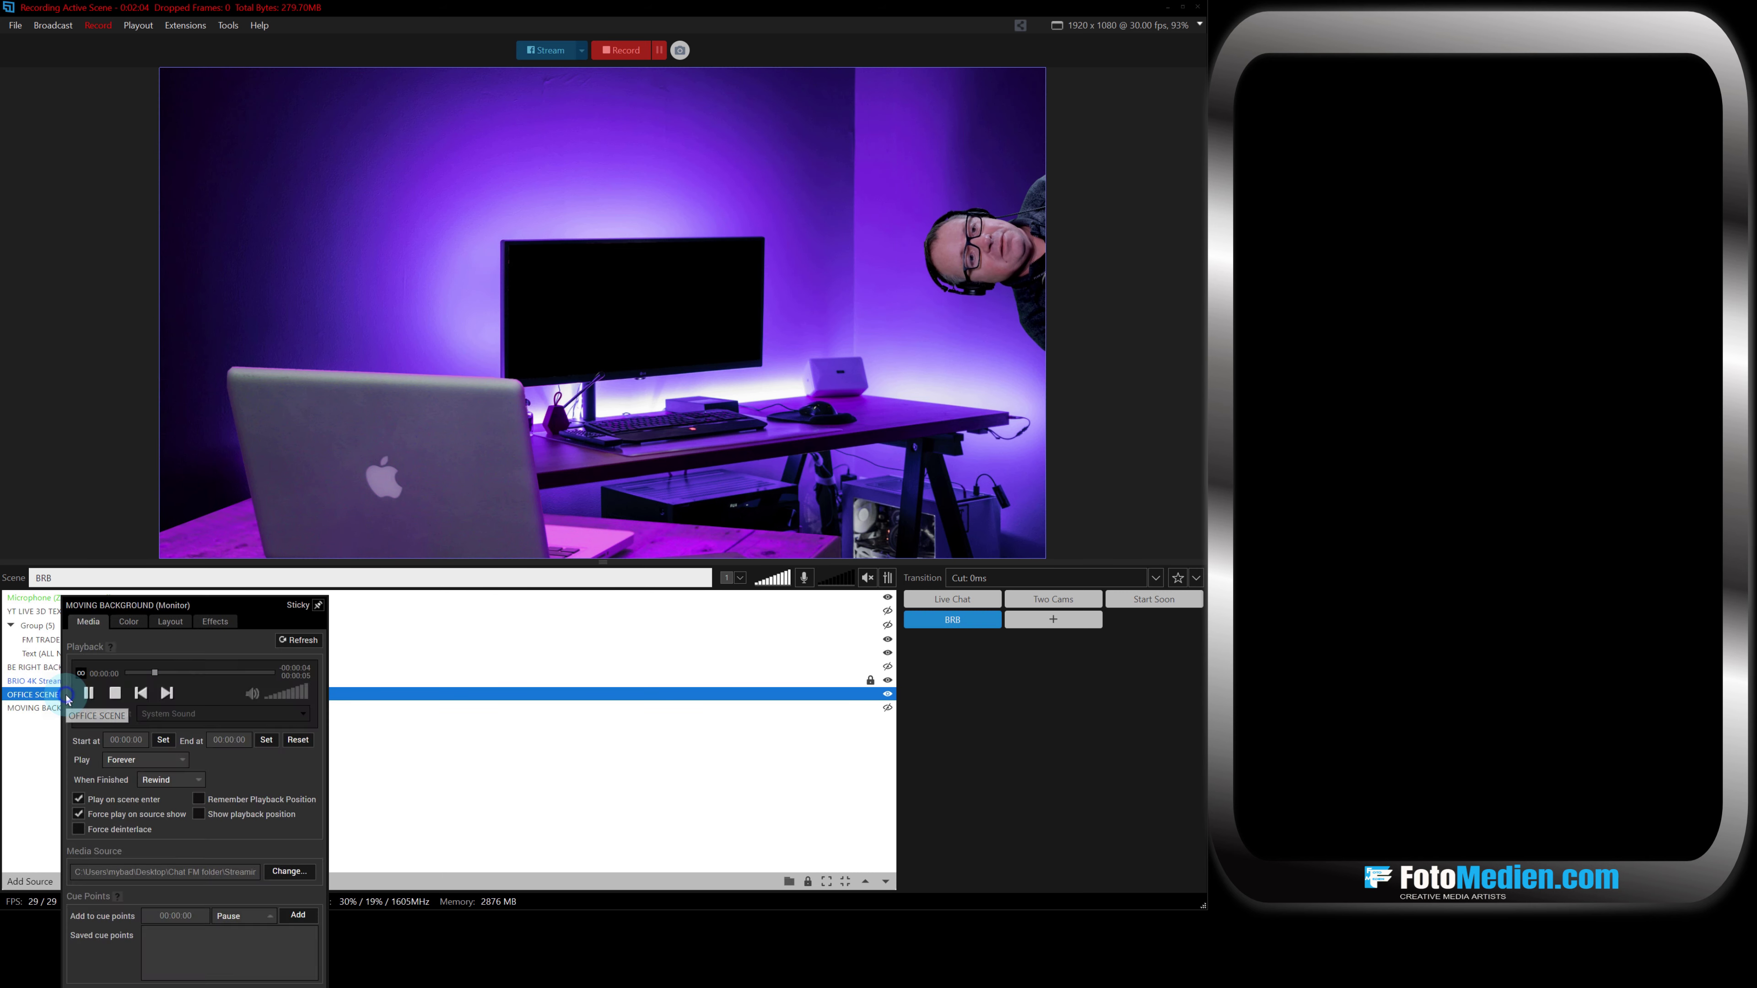
click(130, 622)
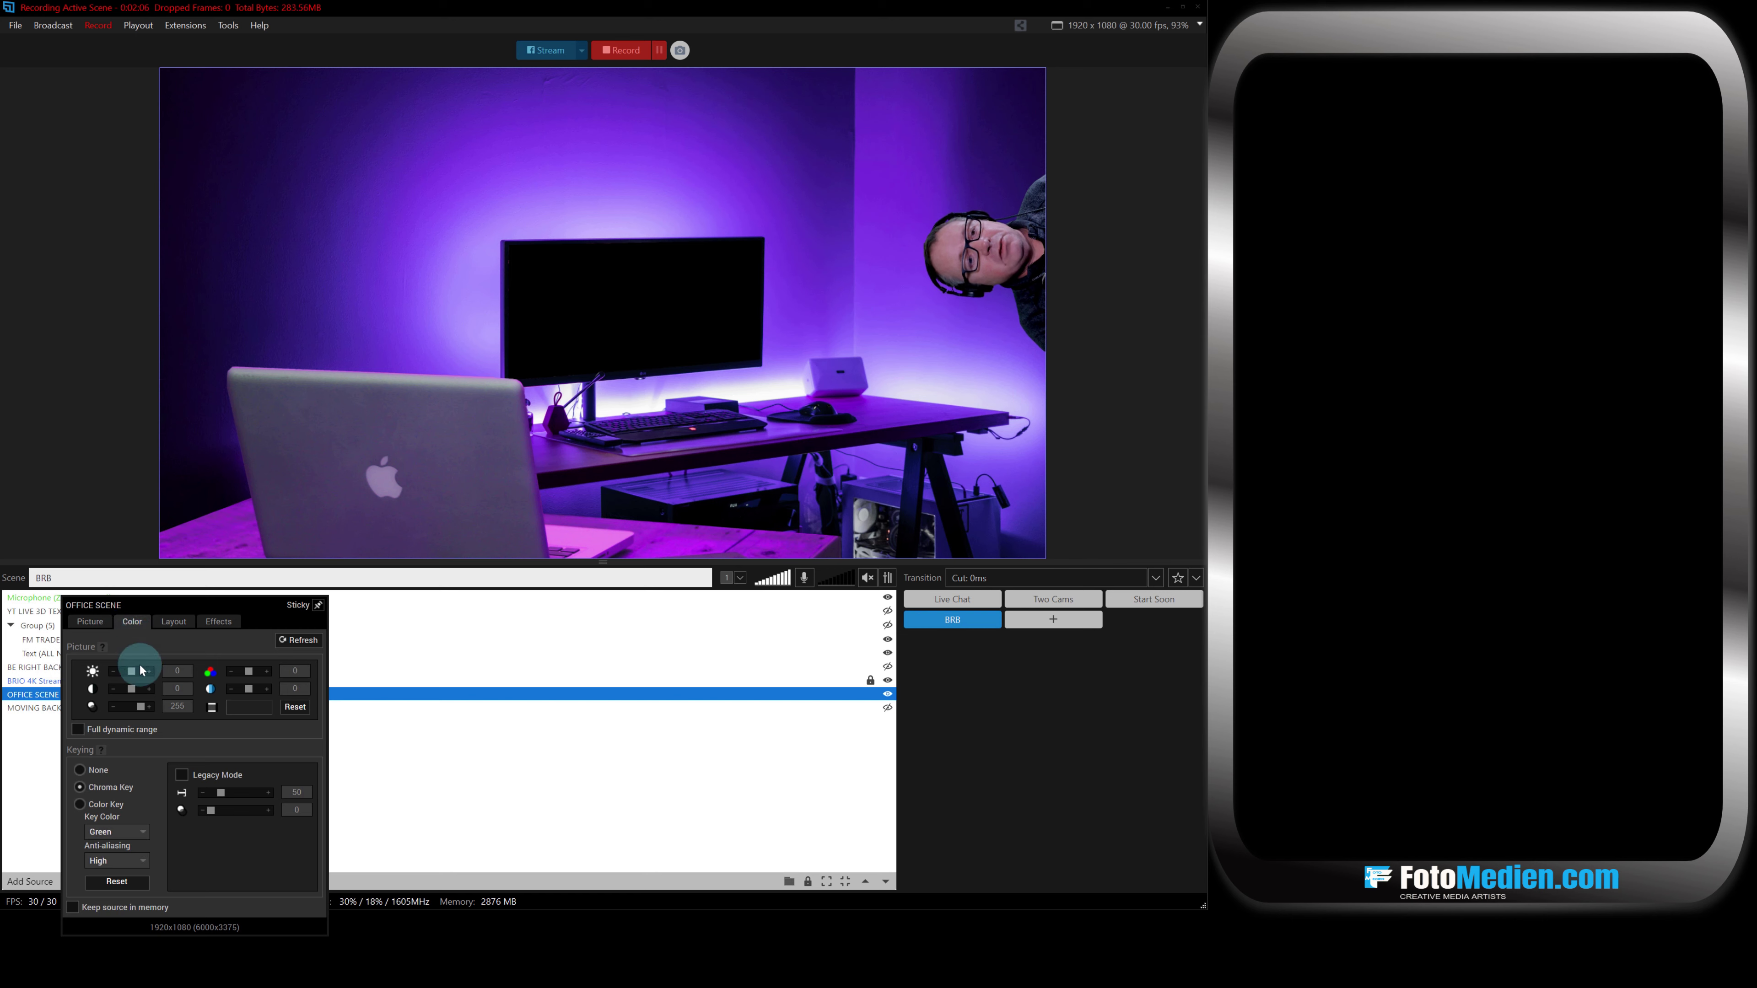
click(81, 770)
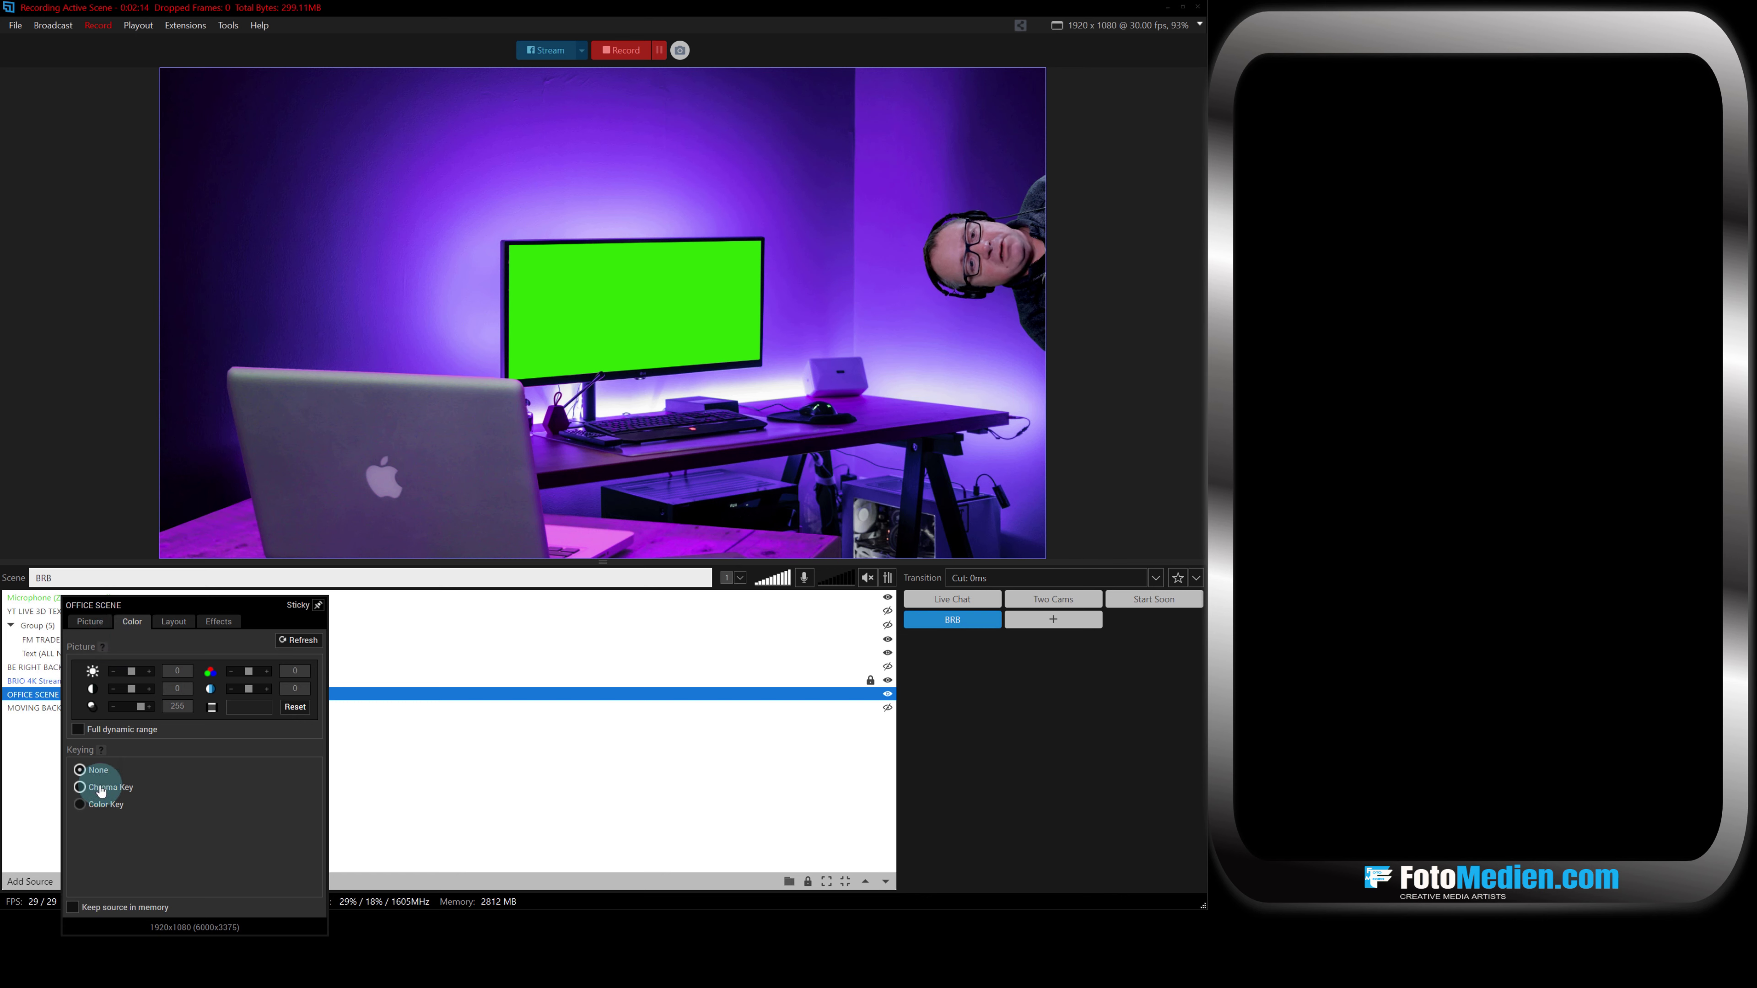
click(101, 788)
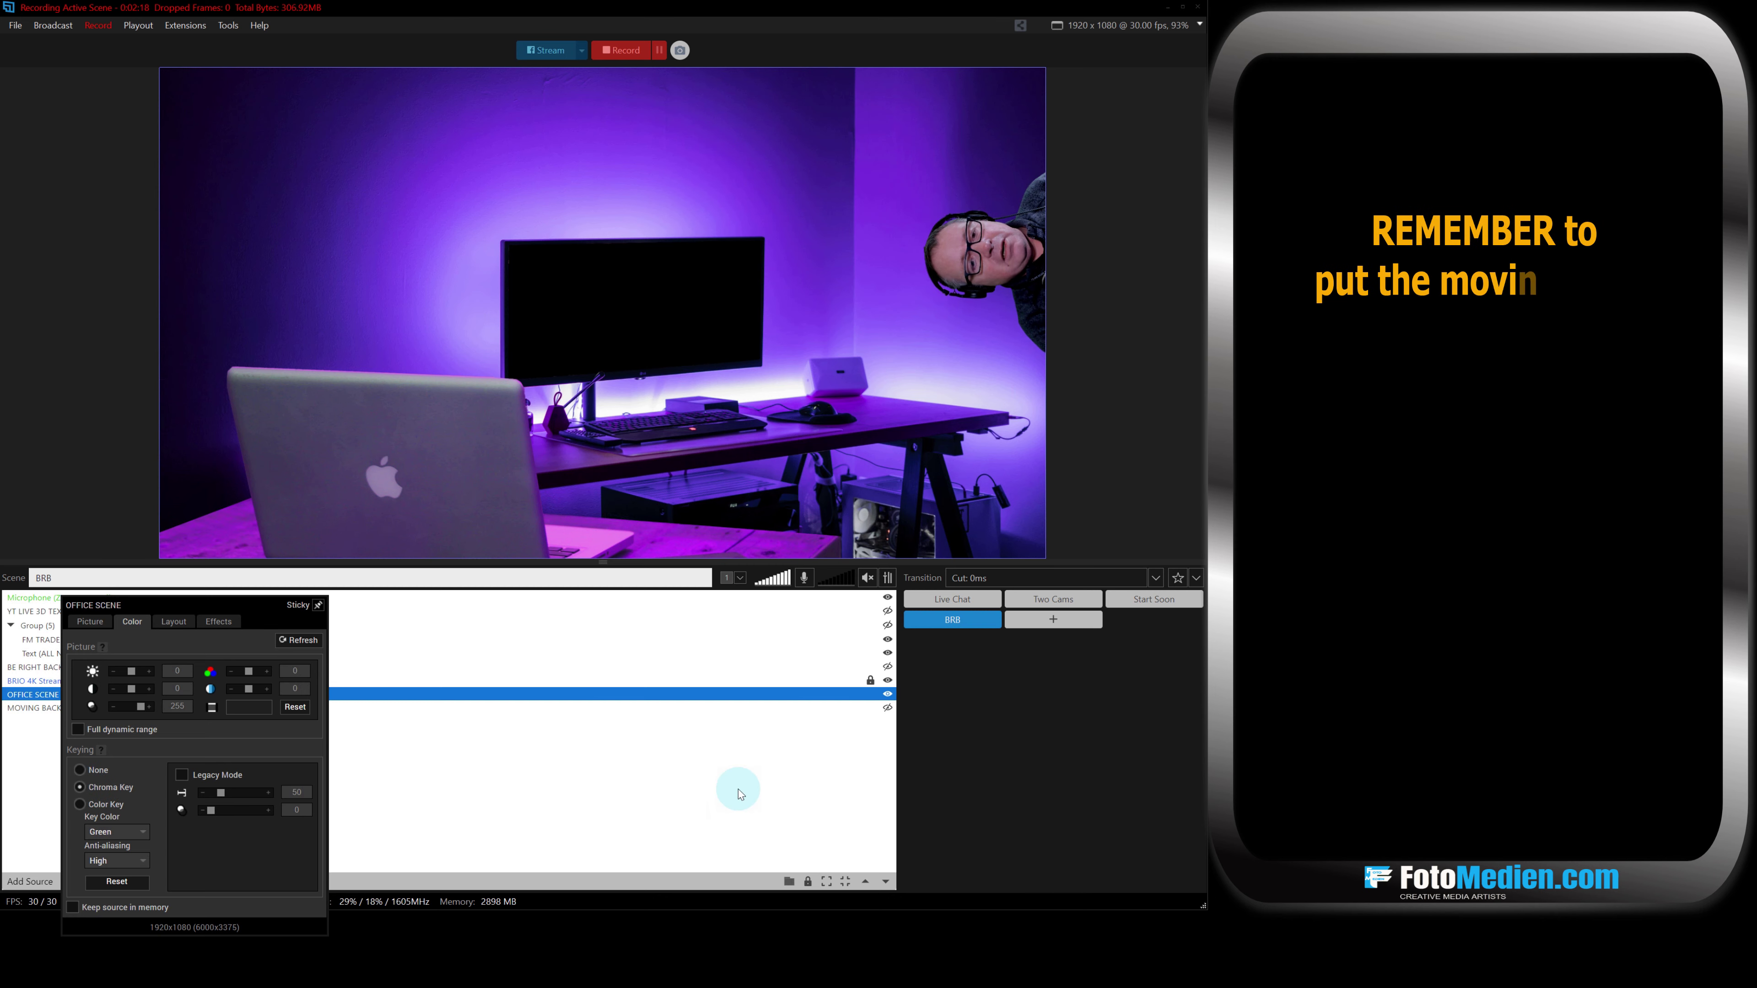
click(978, 773)
Show the MOVING BACKGROUND (Monitor) source again behind the keyed office monitor.
click(887, 709)
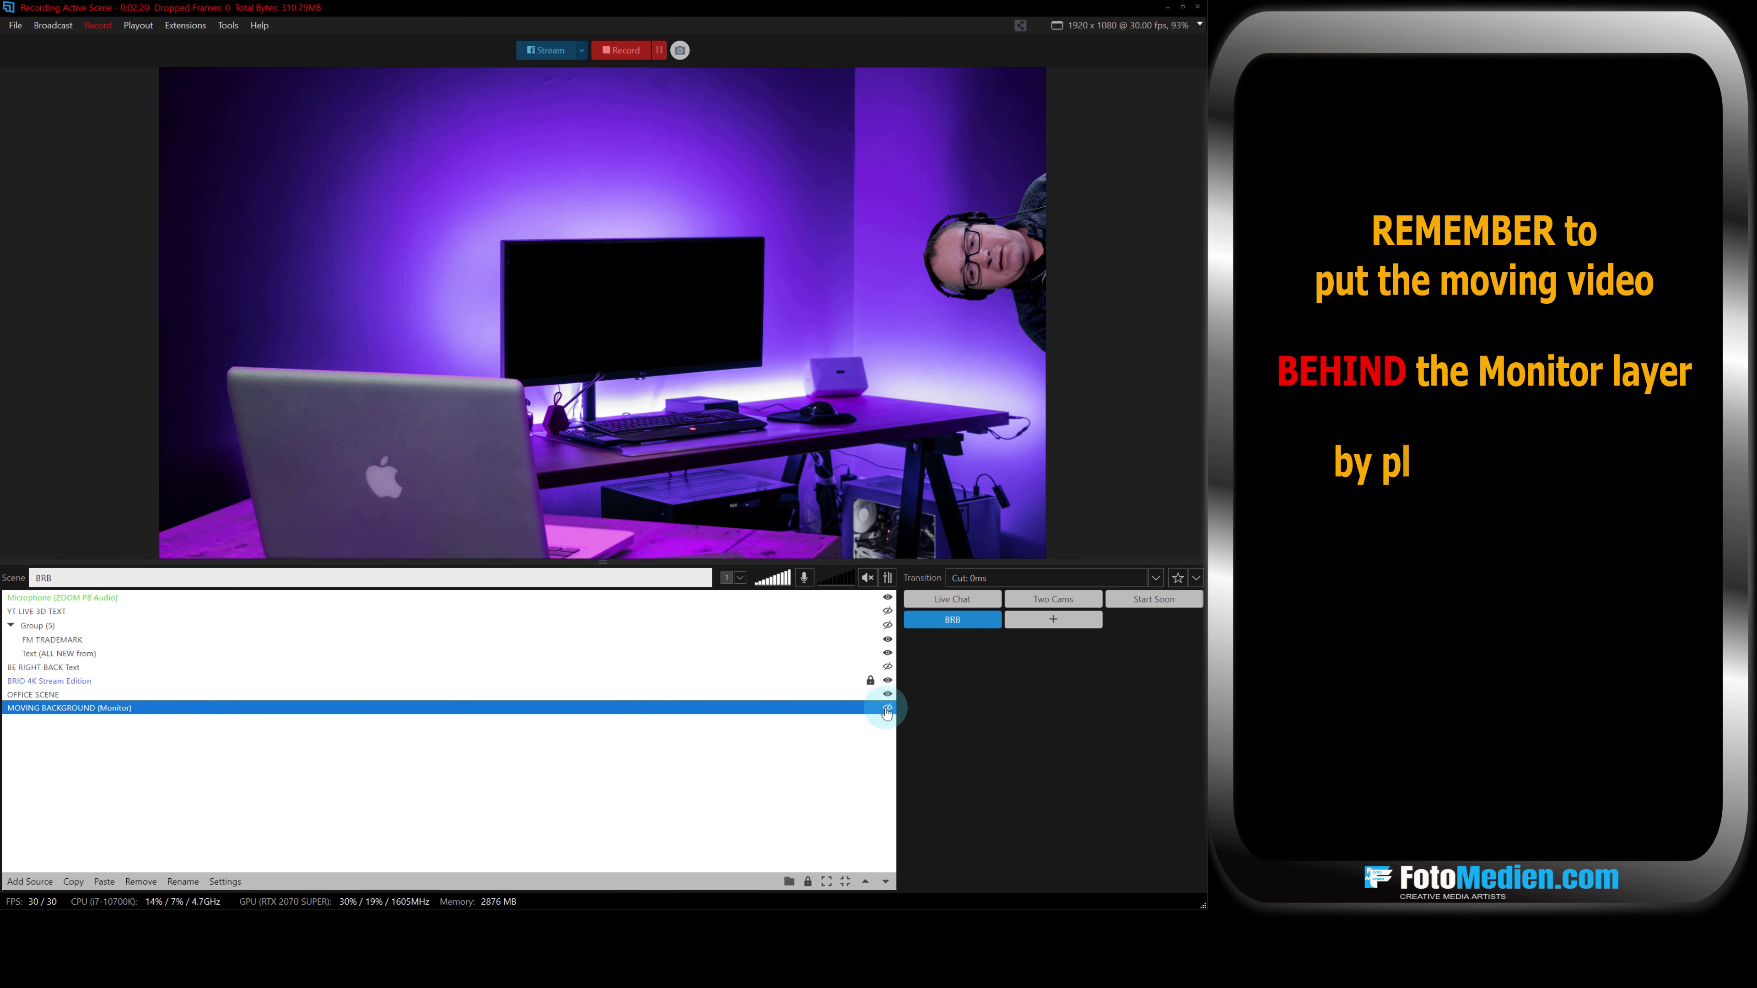
click(887, 707)
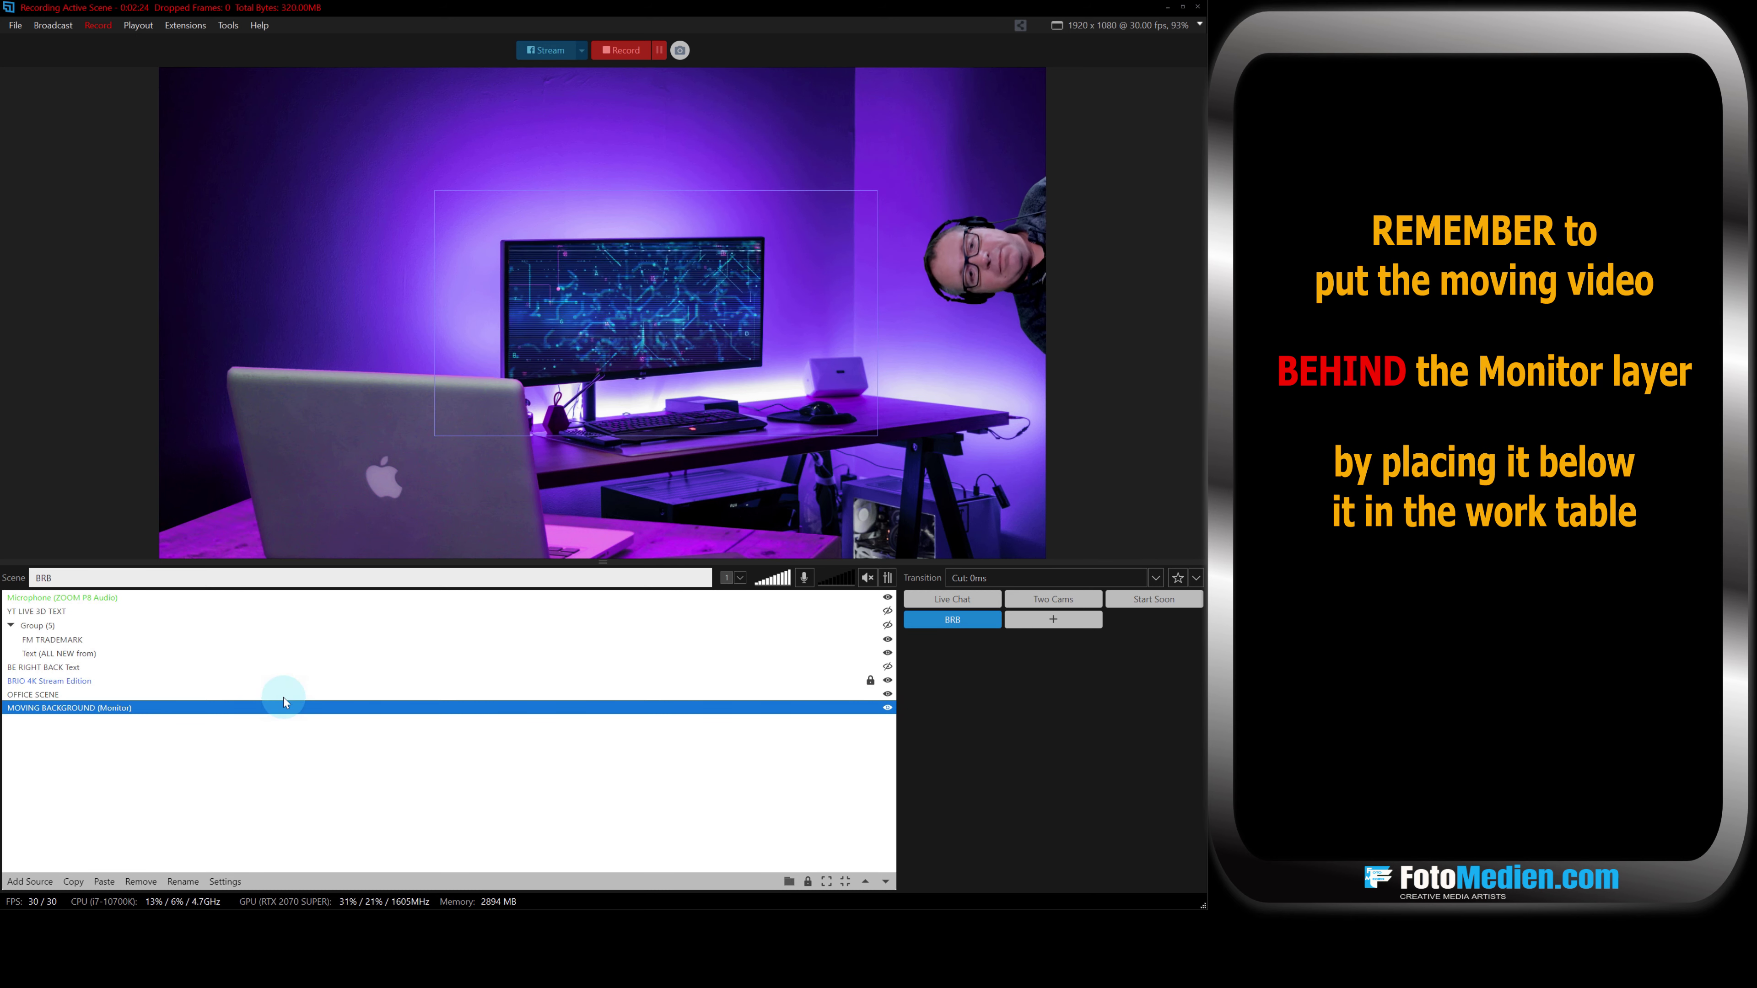
Rotate the BRIO 4K Stream Edition webcam source upright in its layout settings and back to sideways.
right_click(90, 680)
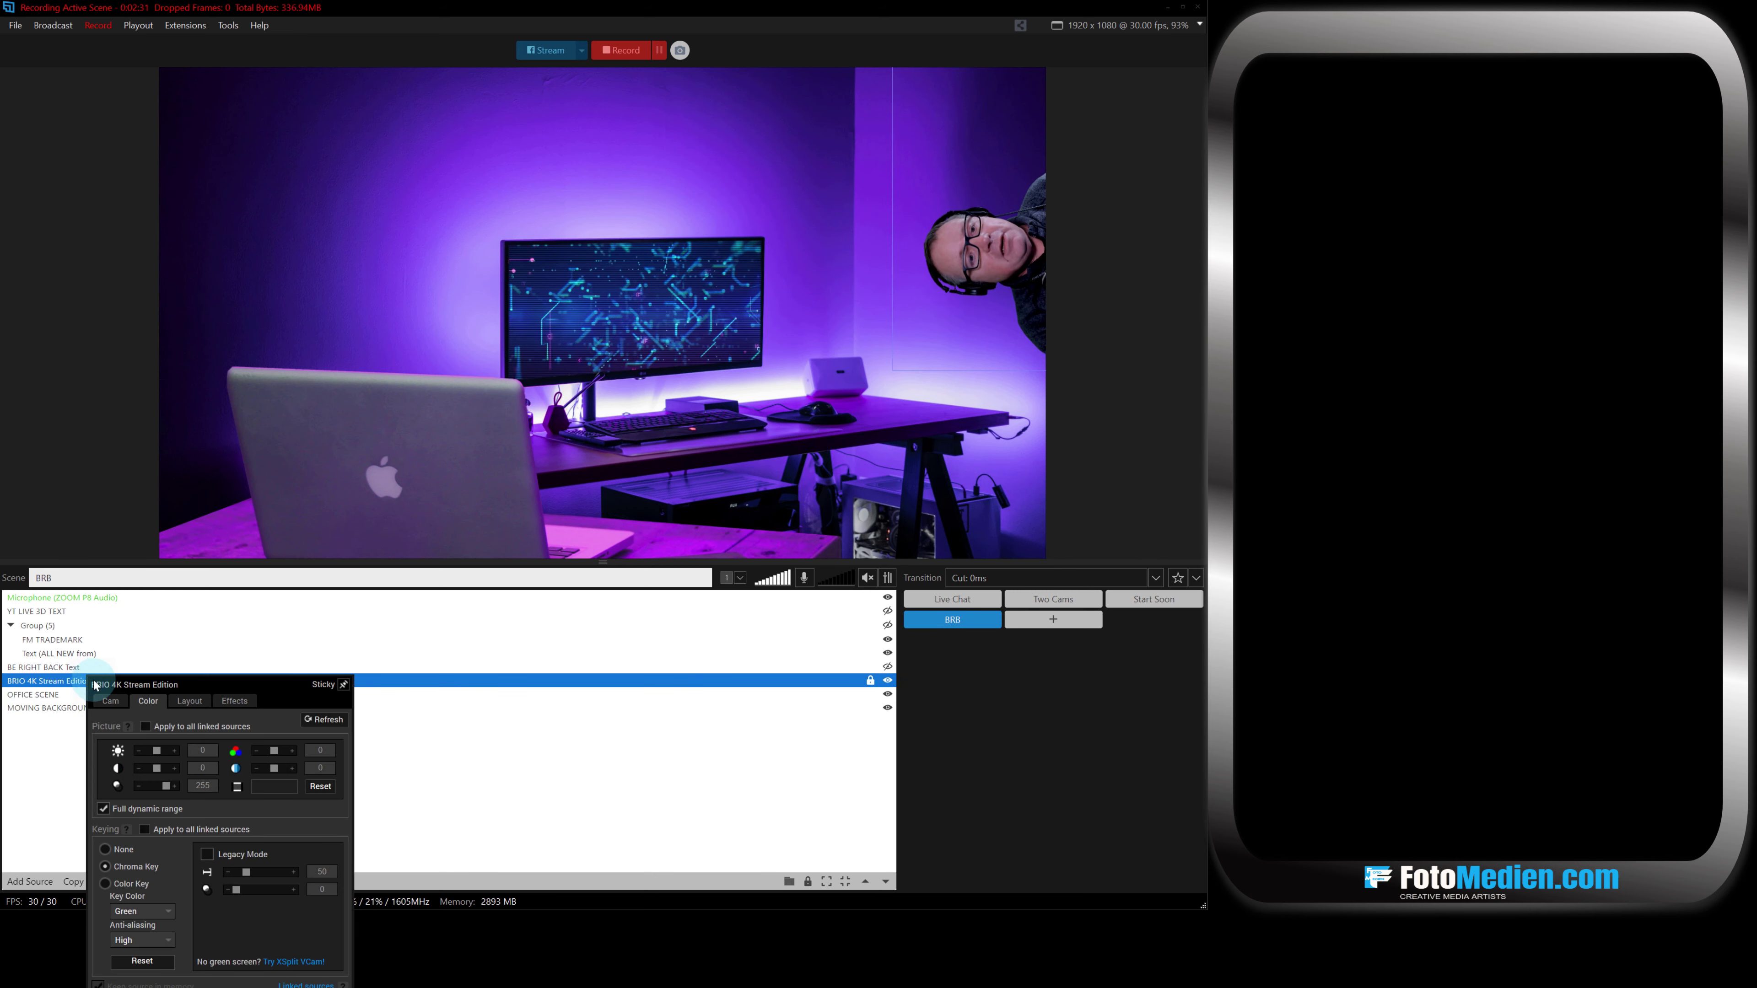
click(201, 710)
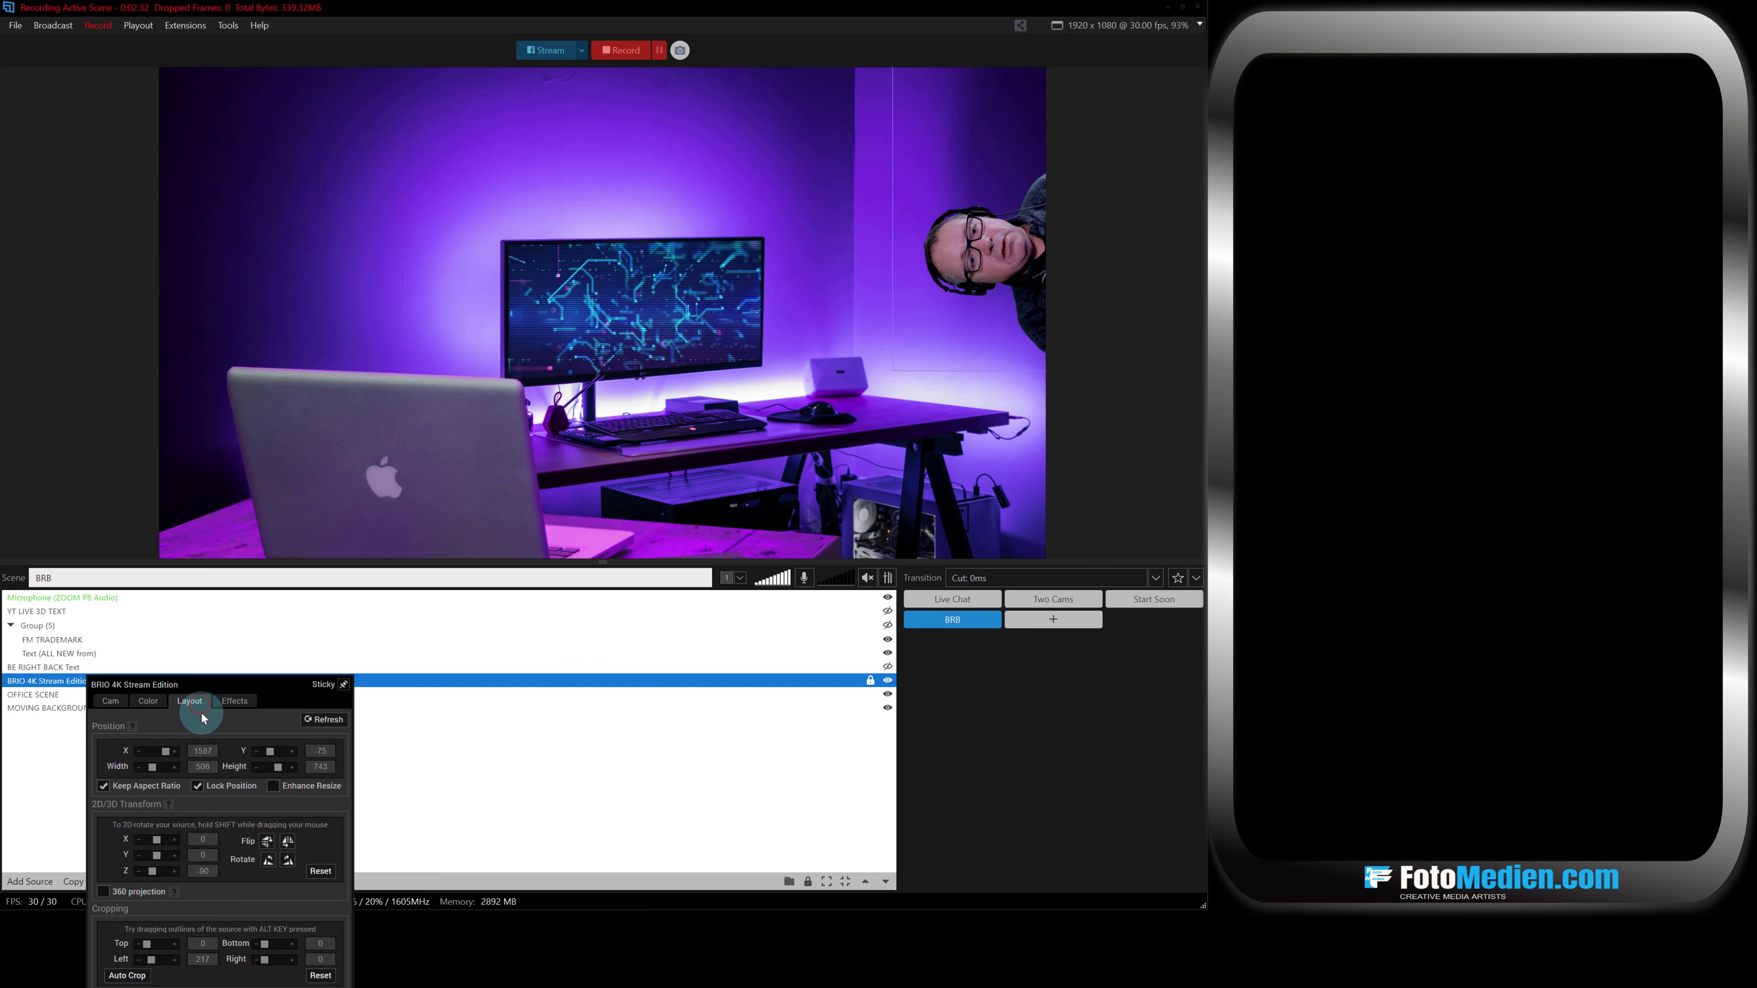
click(273, 862)
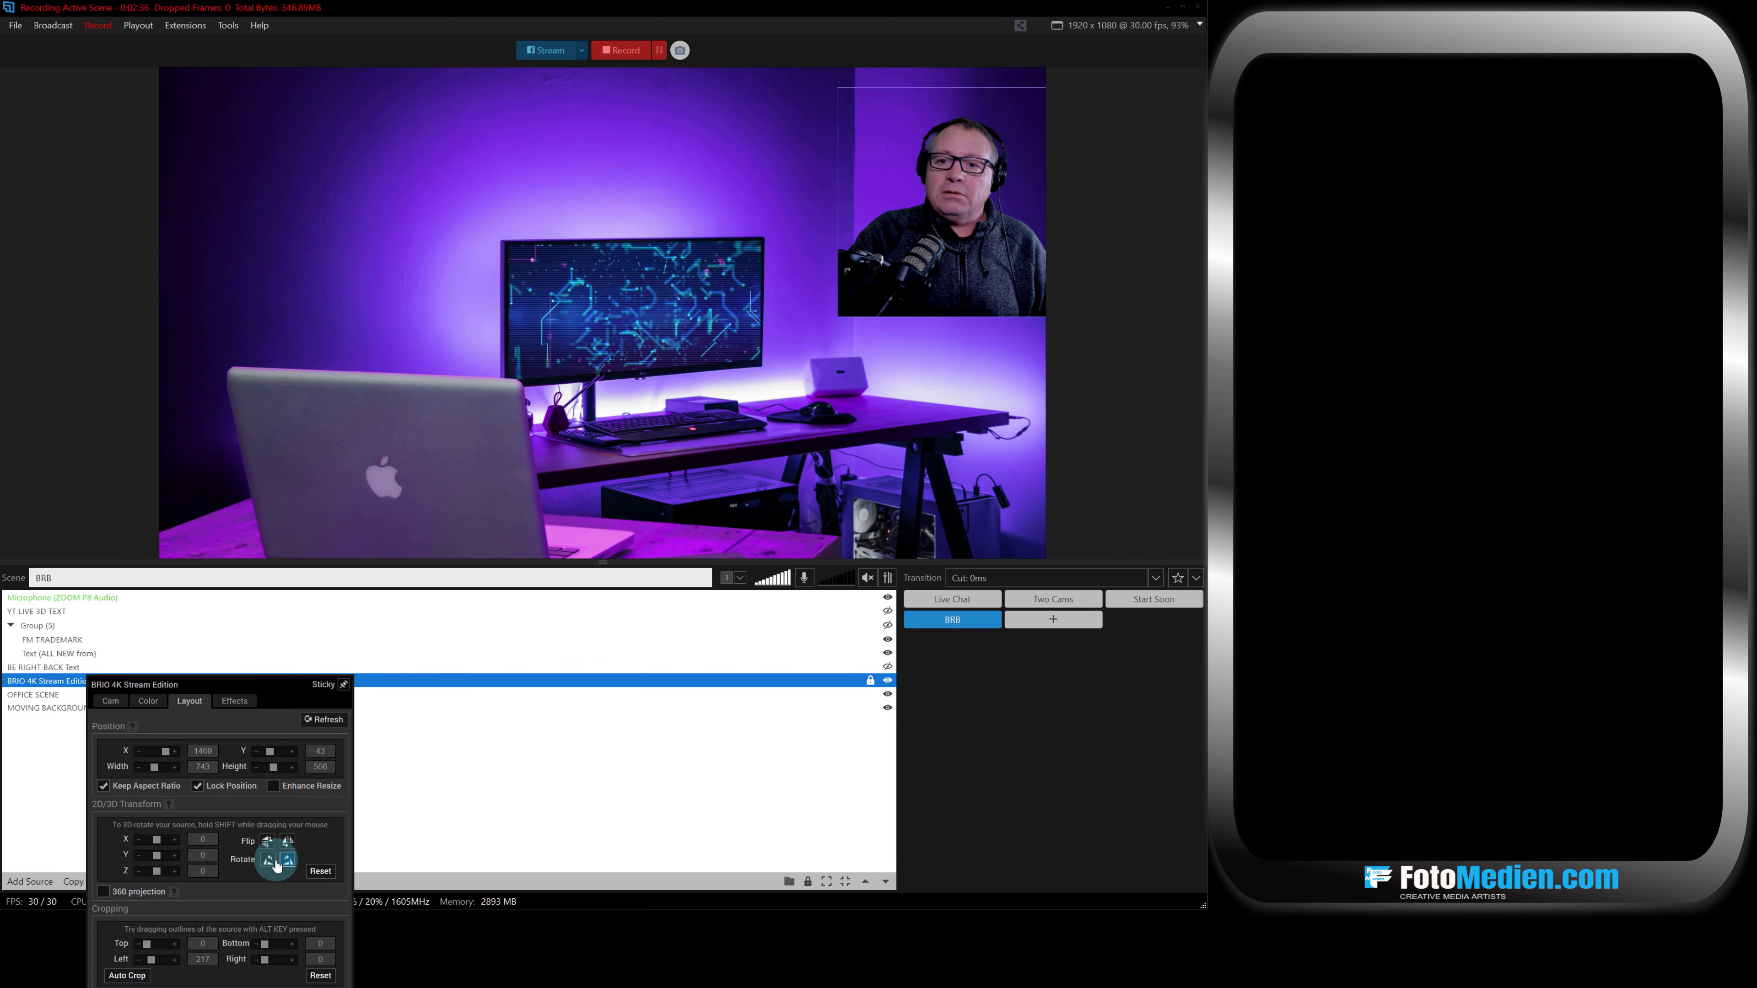
click(269, 860)
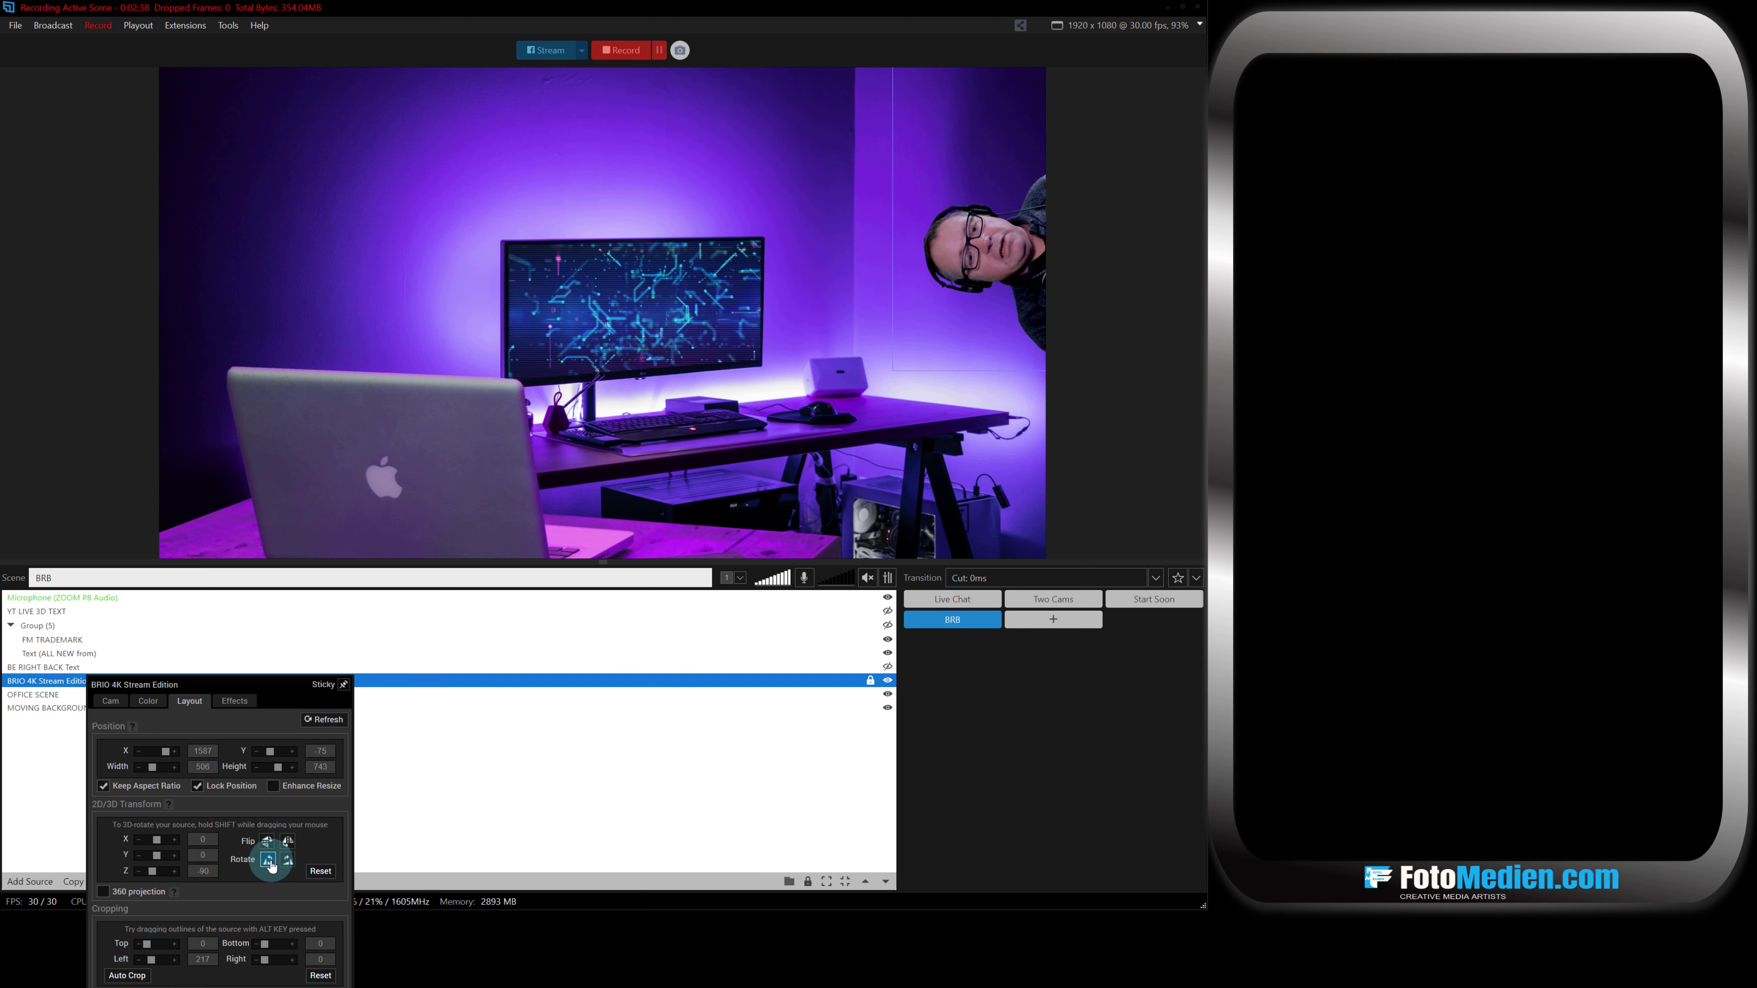
click(892, 370)
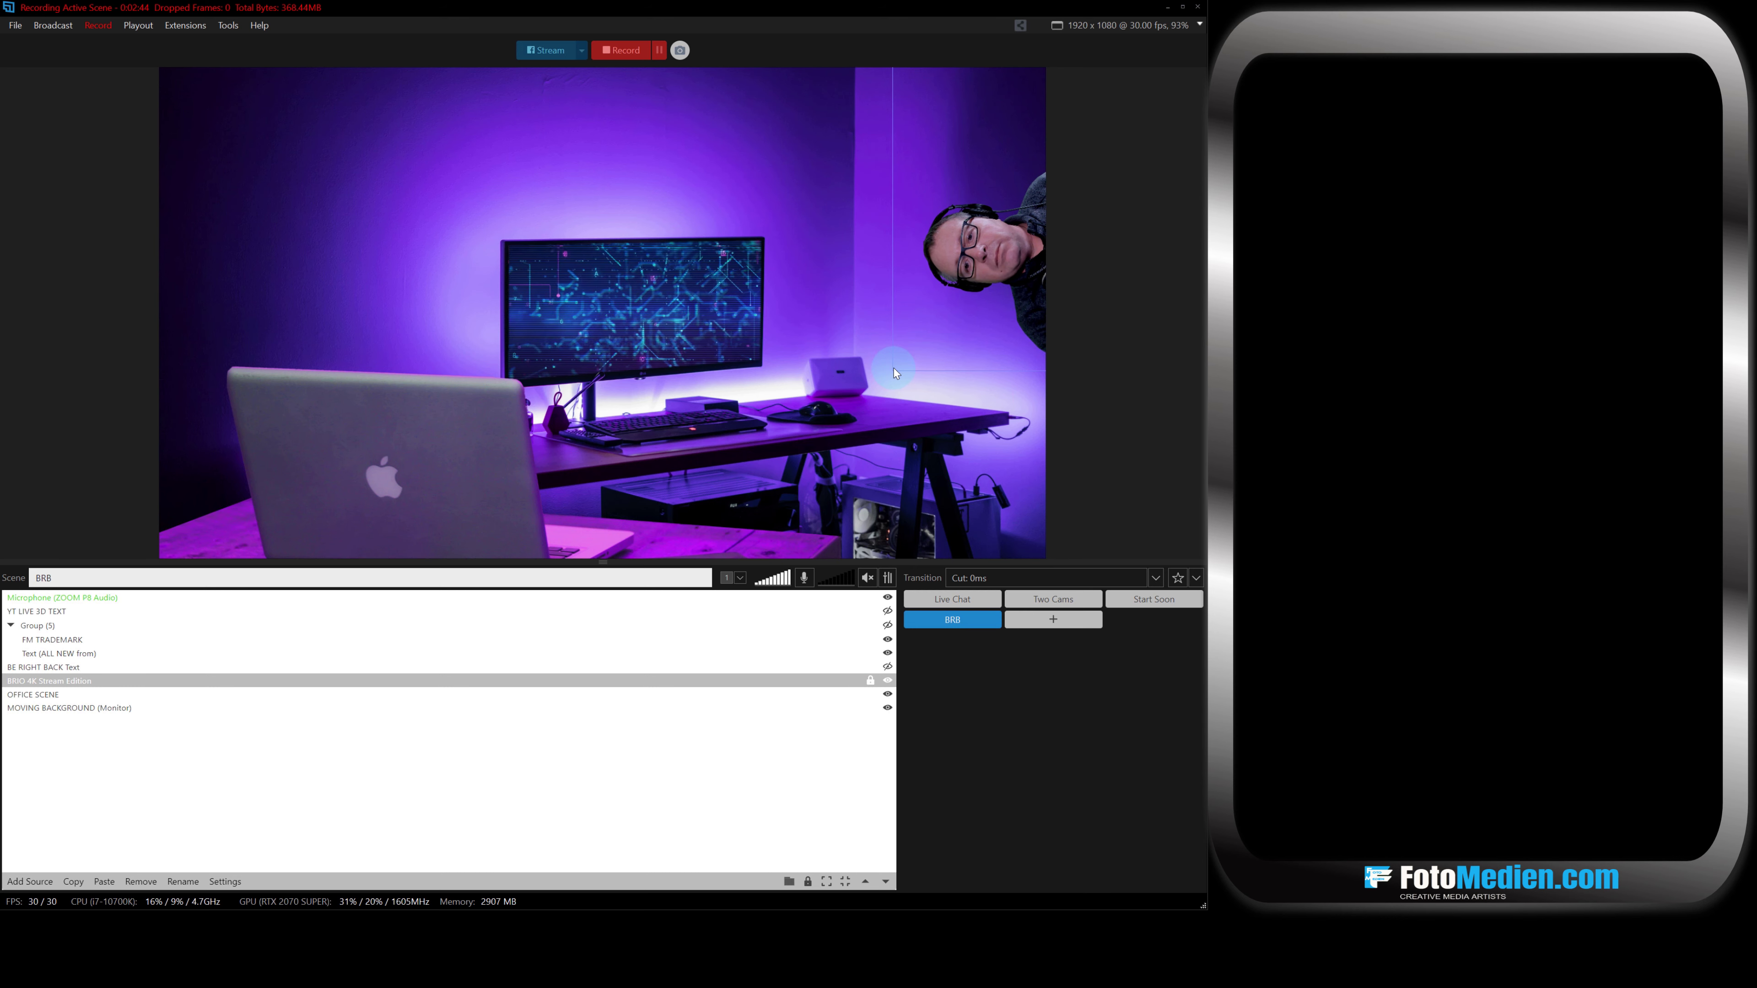
click(895, 368)
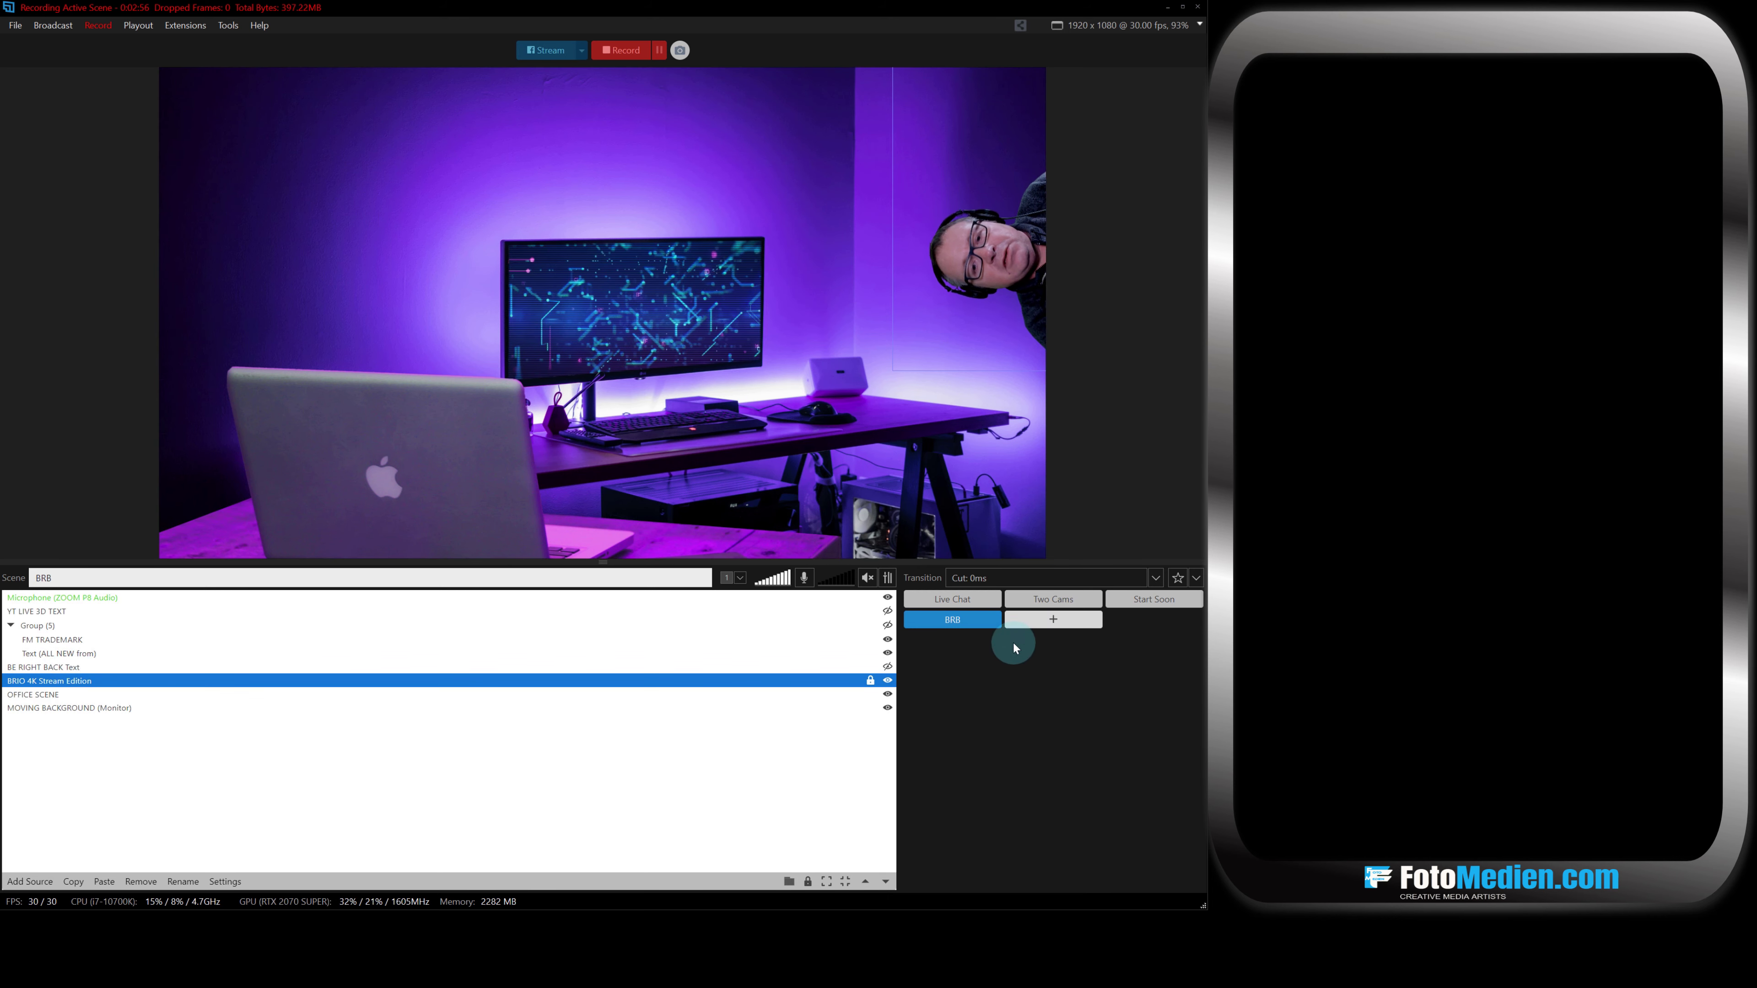
Show the BE RIGHT BACK Text source in the BRB scene and hide it again.
click(888, 667)
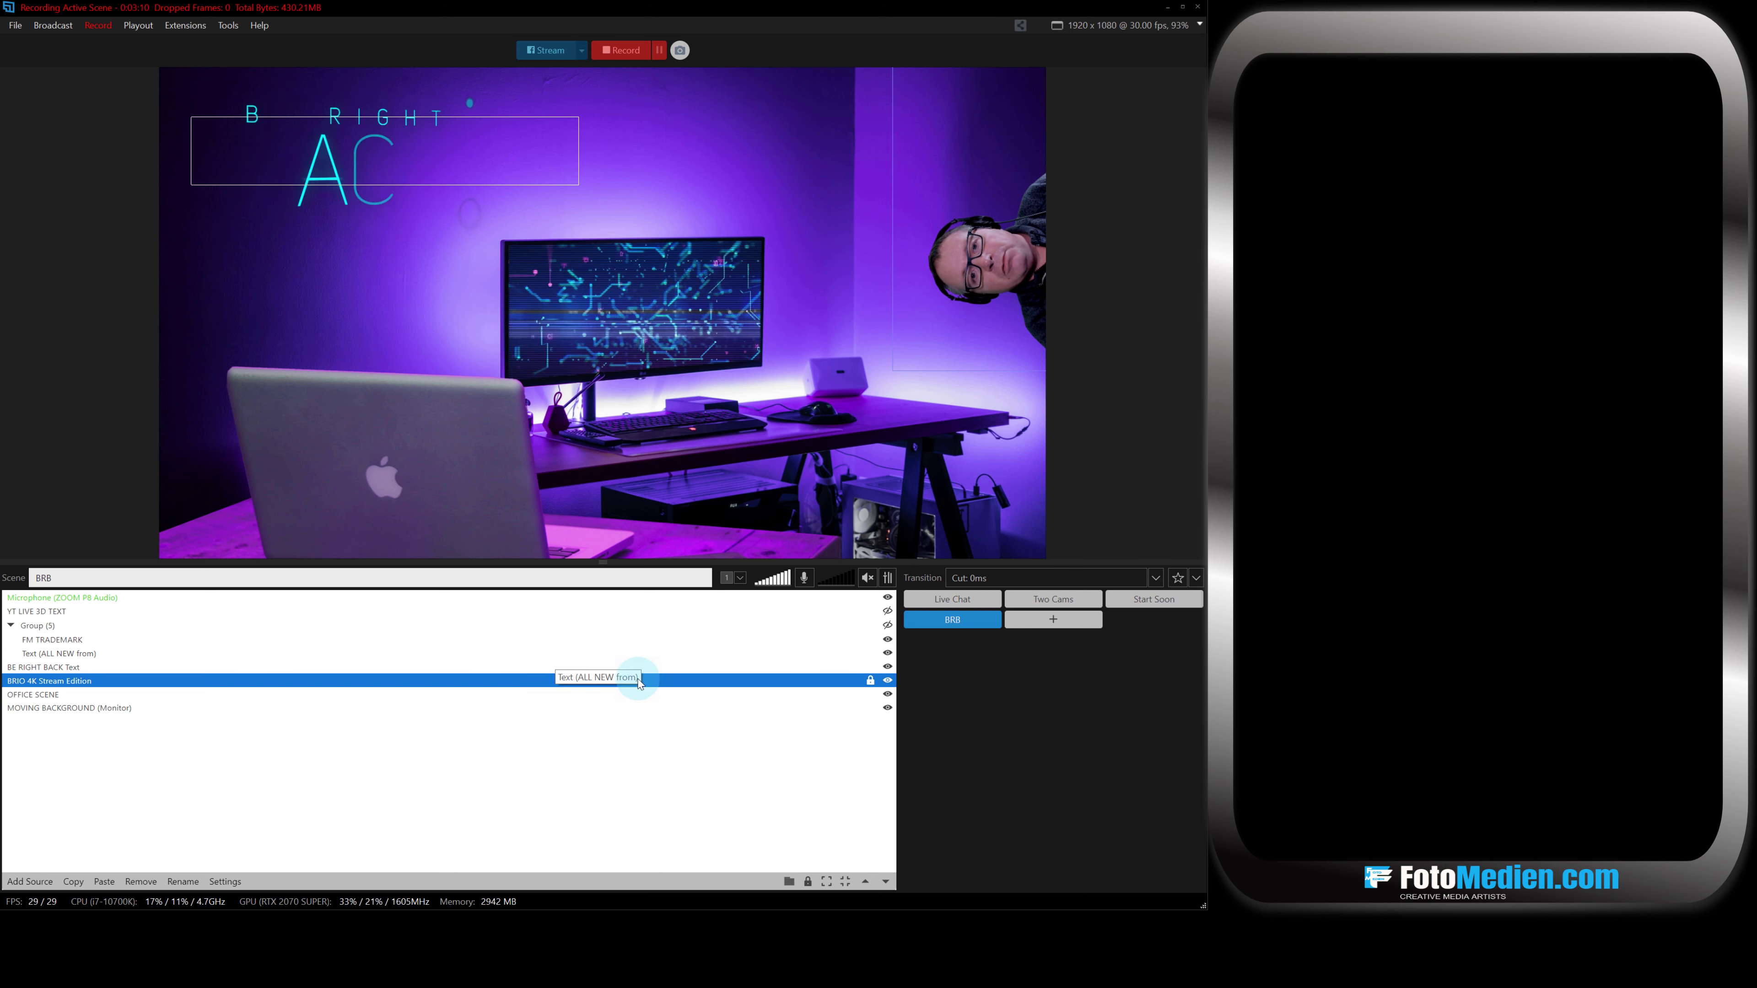
click(888, 668)
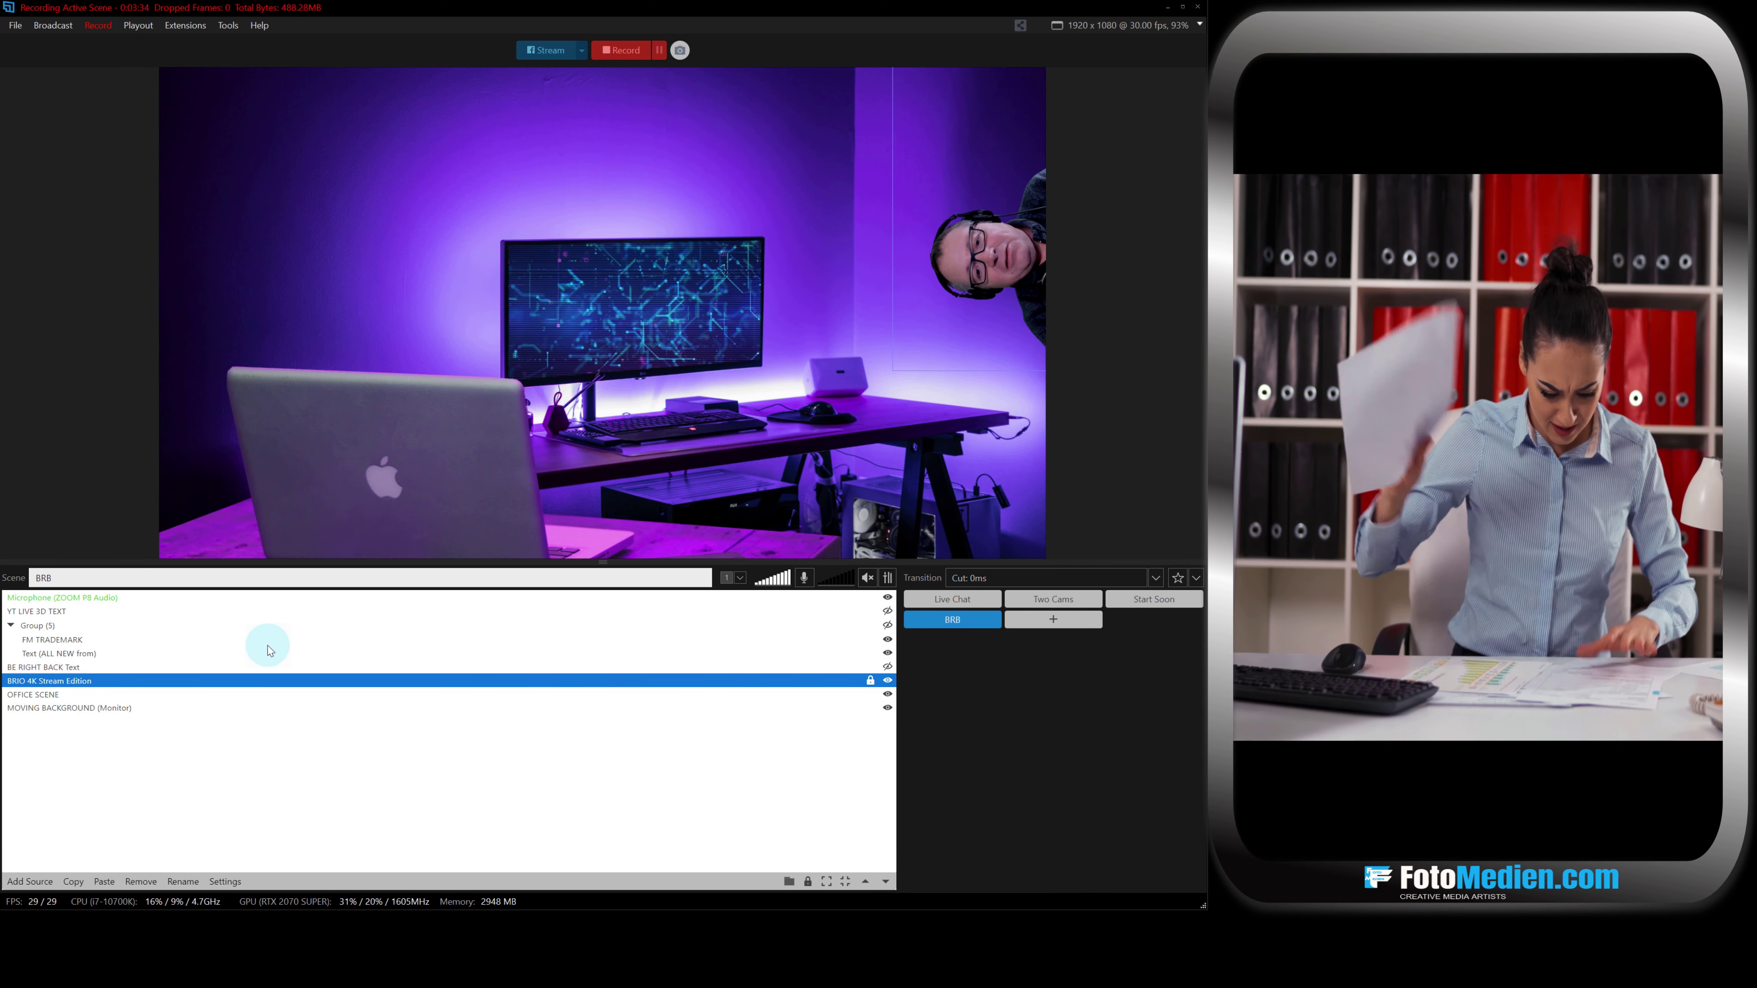
Show Group (5), containing the FM TRADEMARK logo and the ALL NEW from text, in the BRB scene.
click(35, 627)
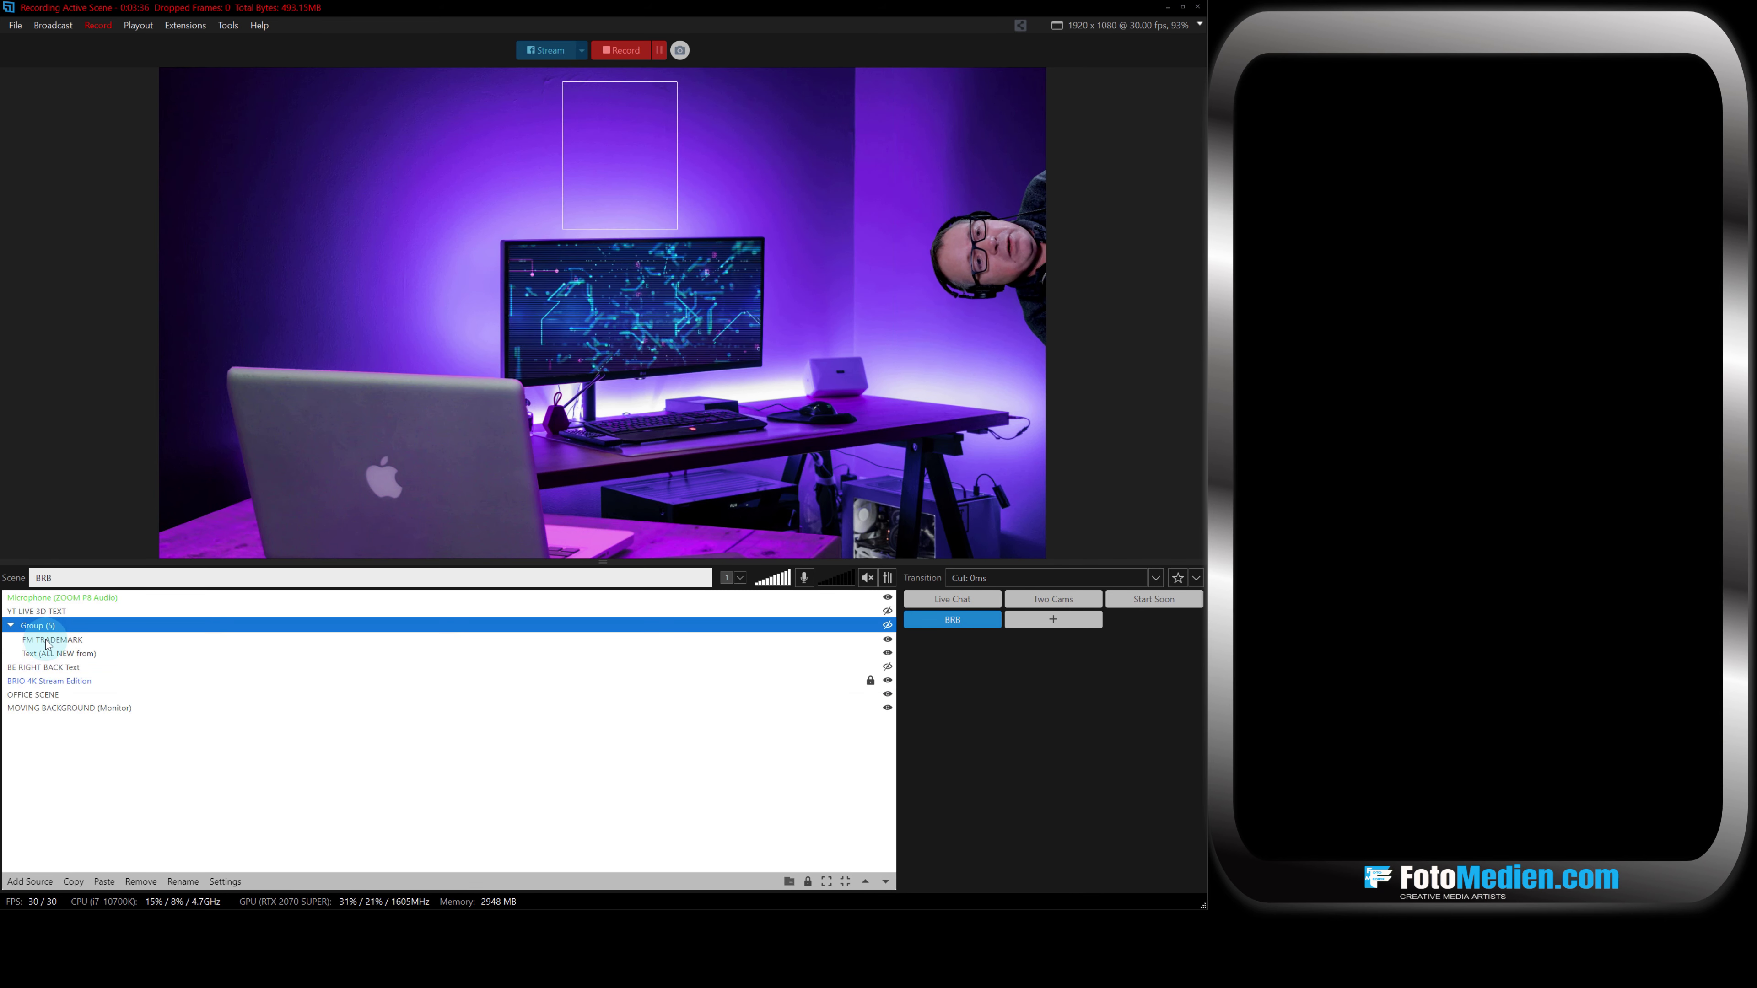
click(47, 640)
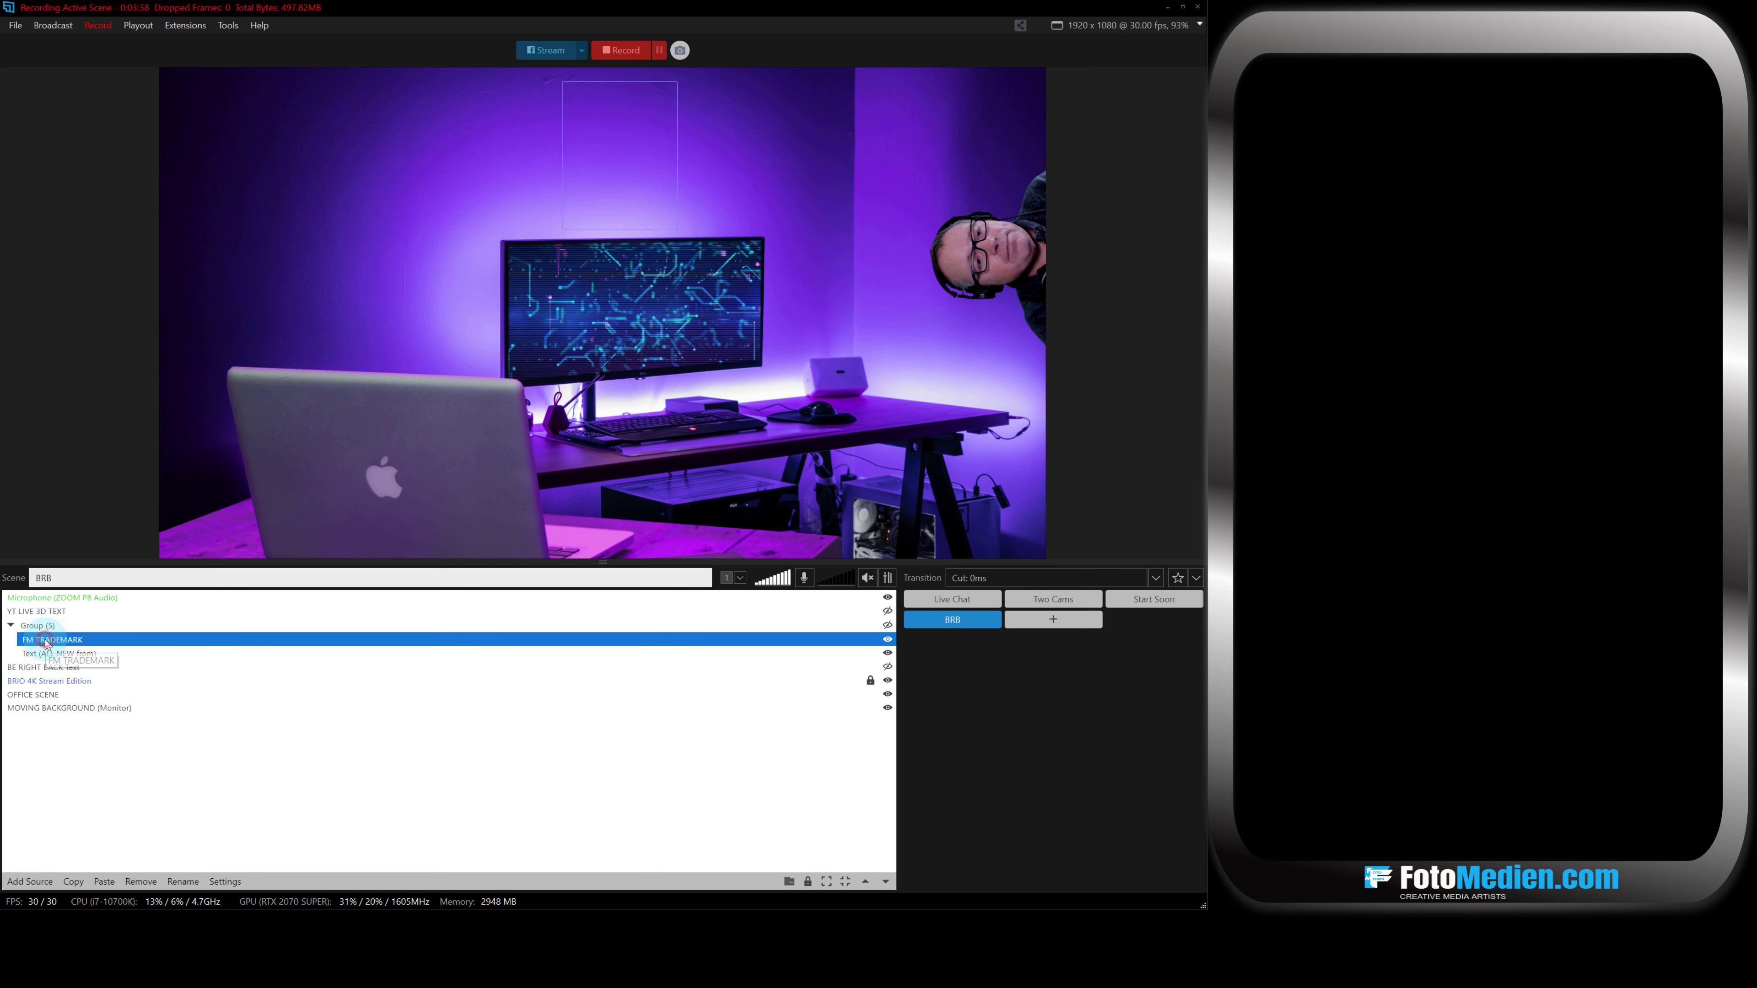
click(888, 625)
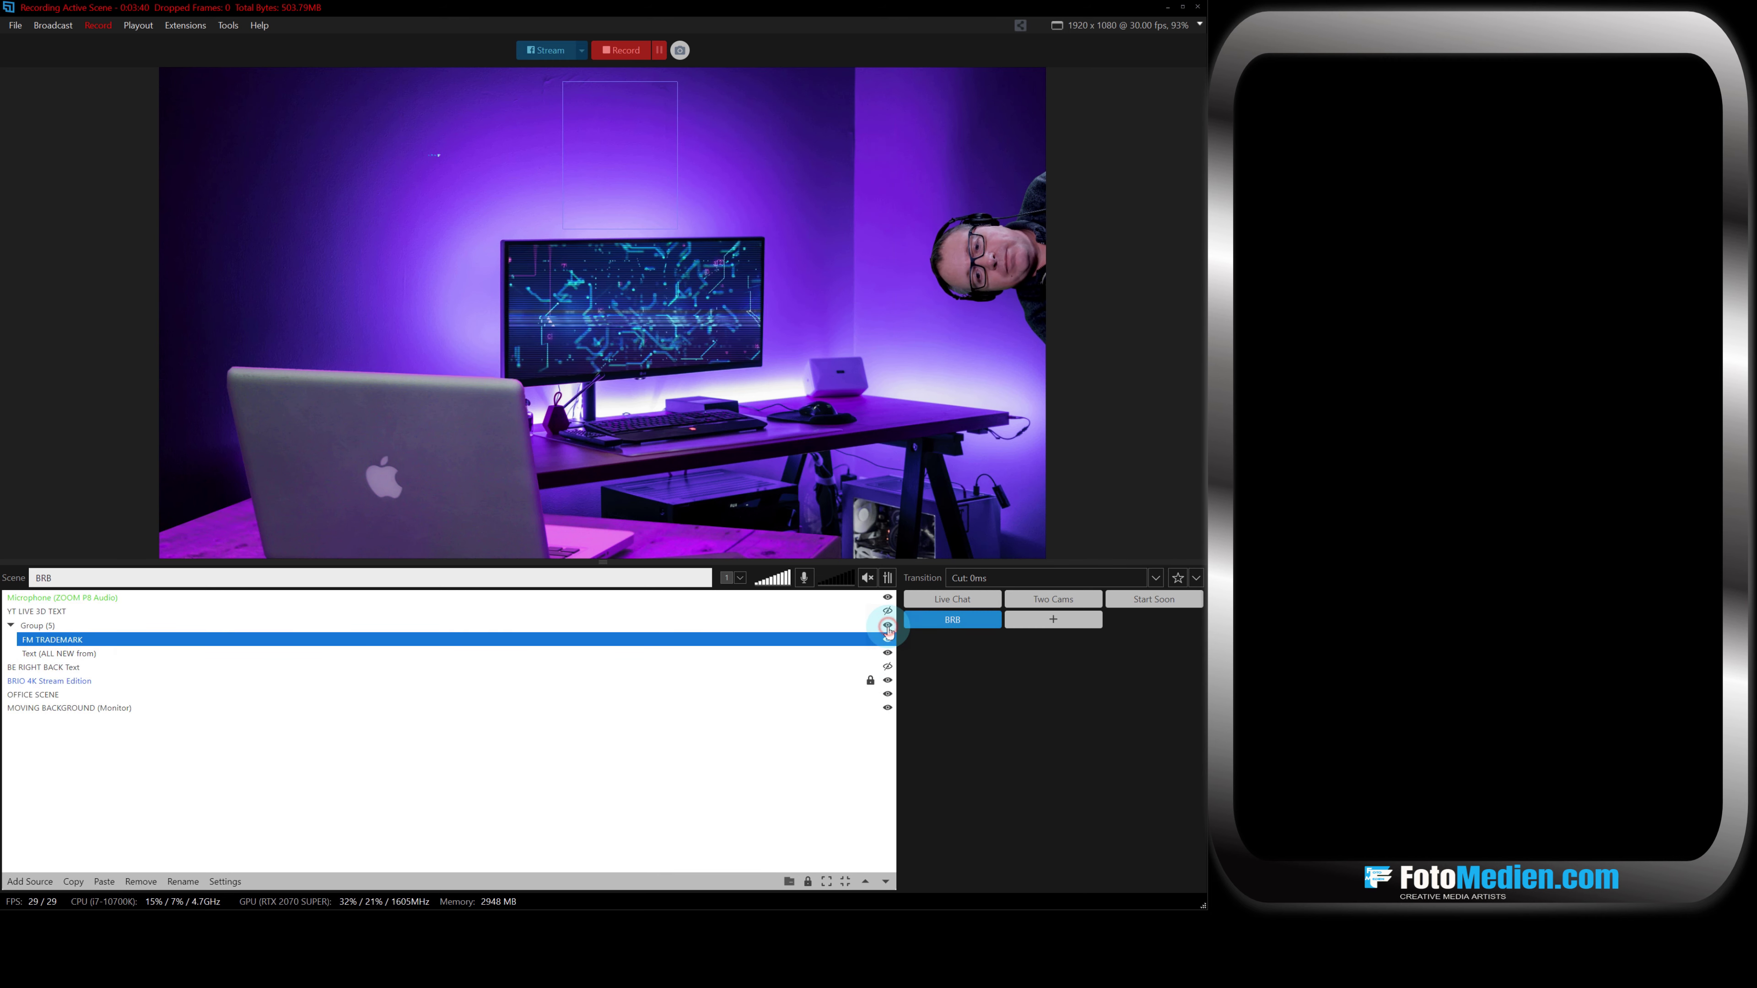
click(606, 165)
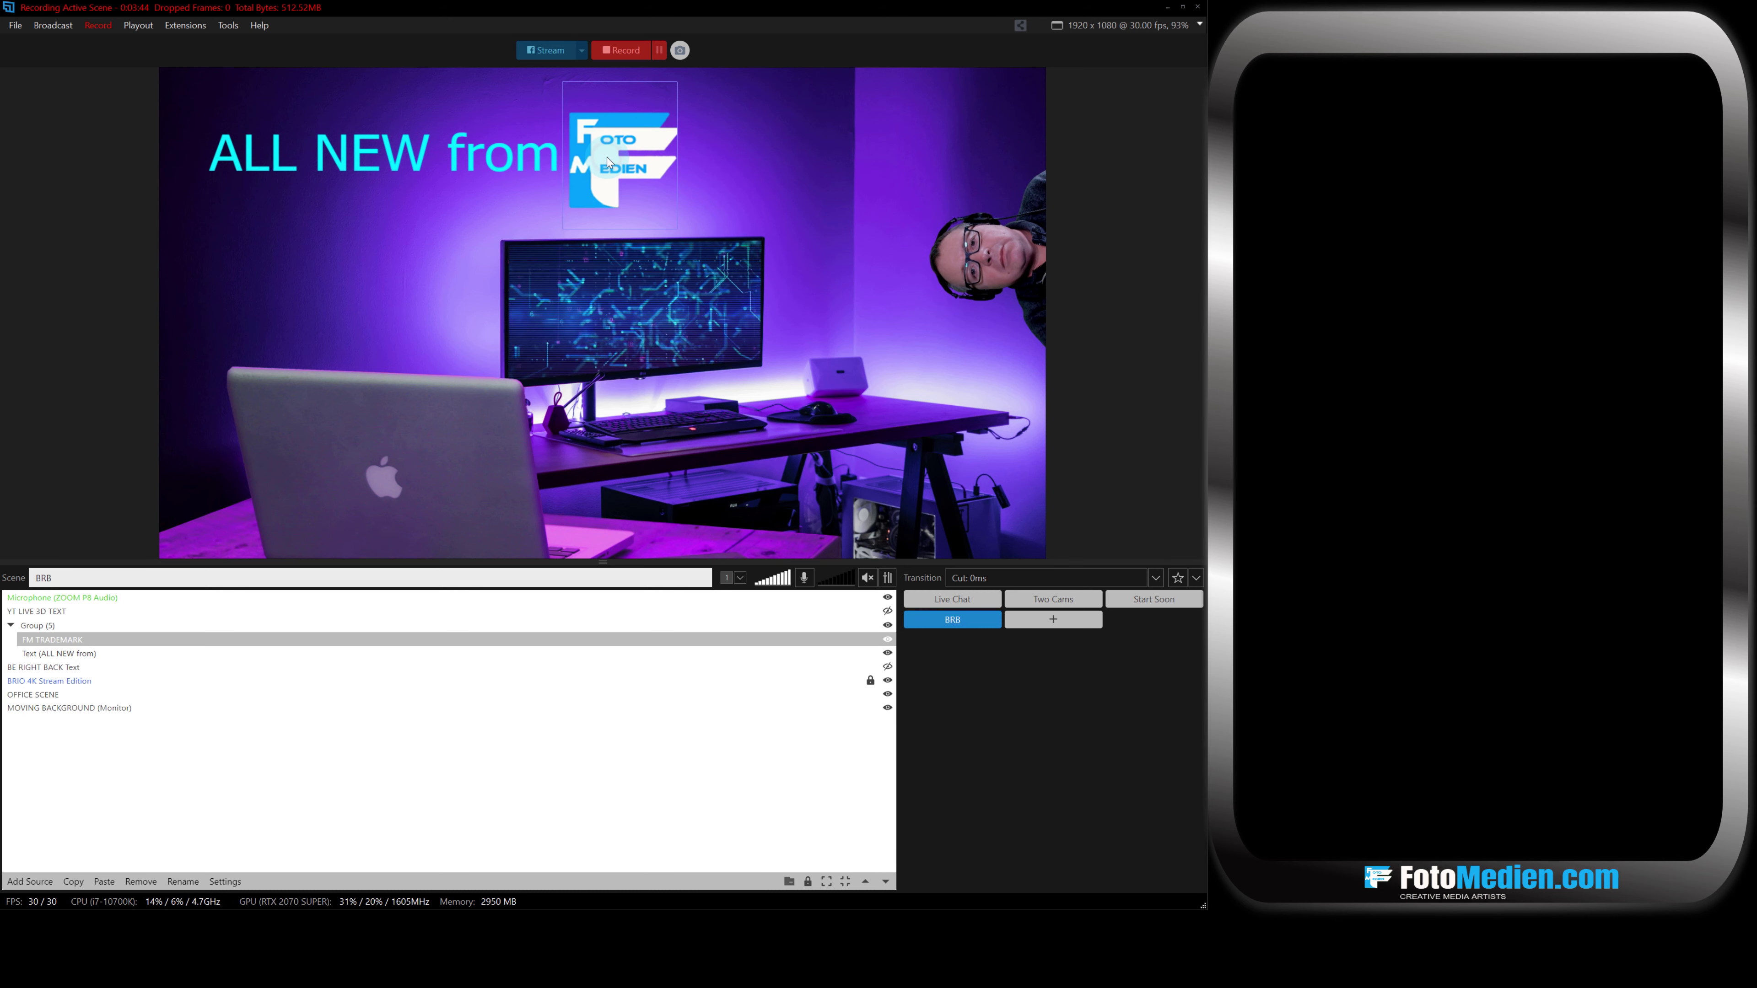
ctrl+click(481, 160)
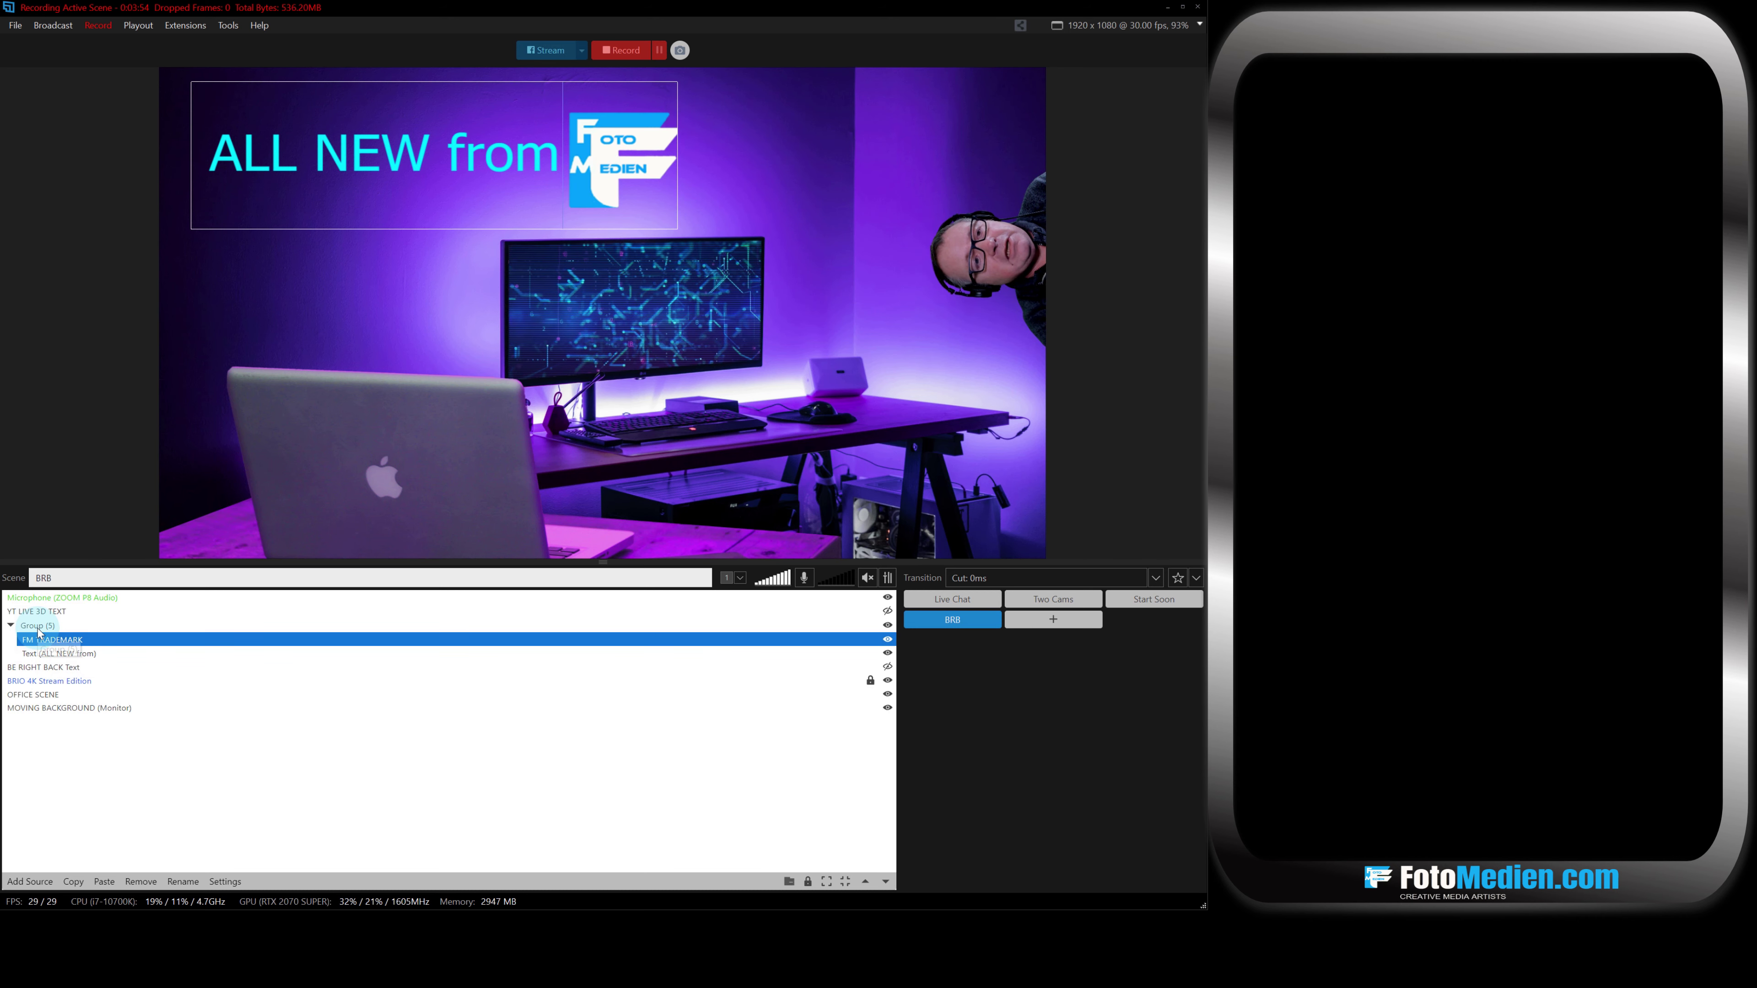
Select the ALL NEW from text together with FM TRADEMARK, and finish with the whole Group (5) selected.
click(57, 652)
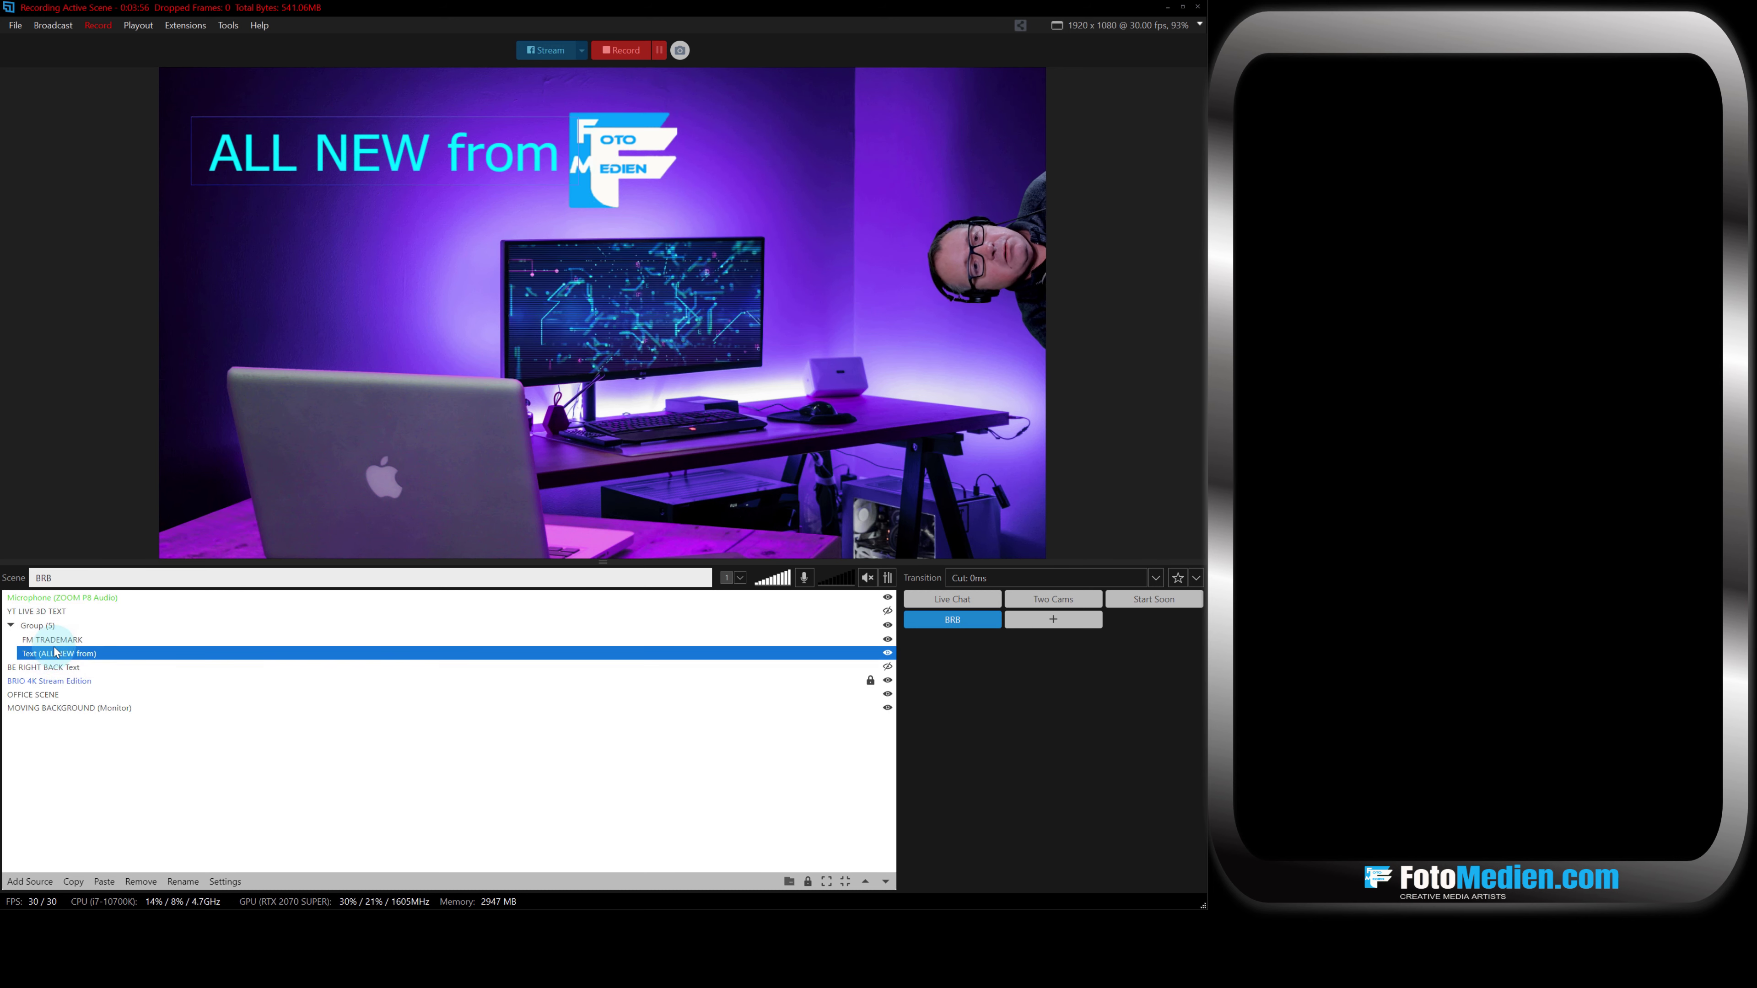
ctrl+click(57, 640)
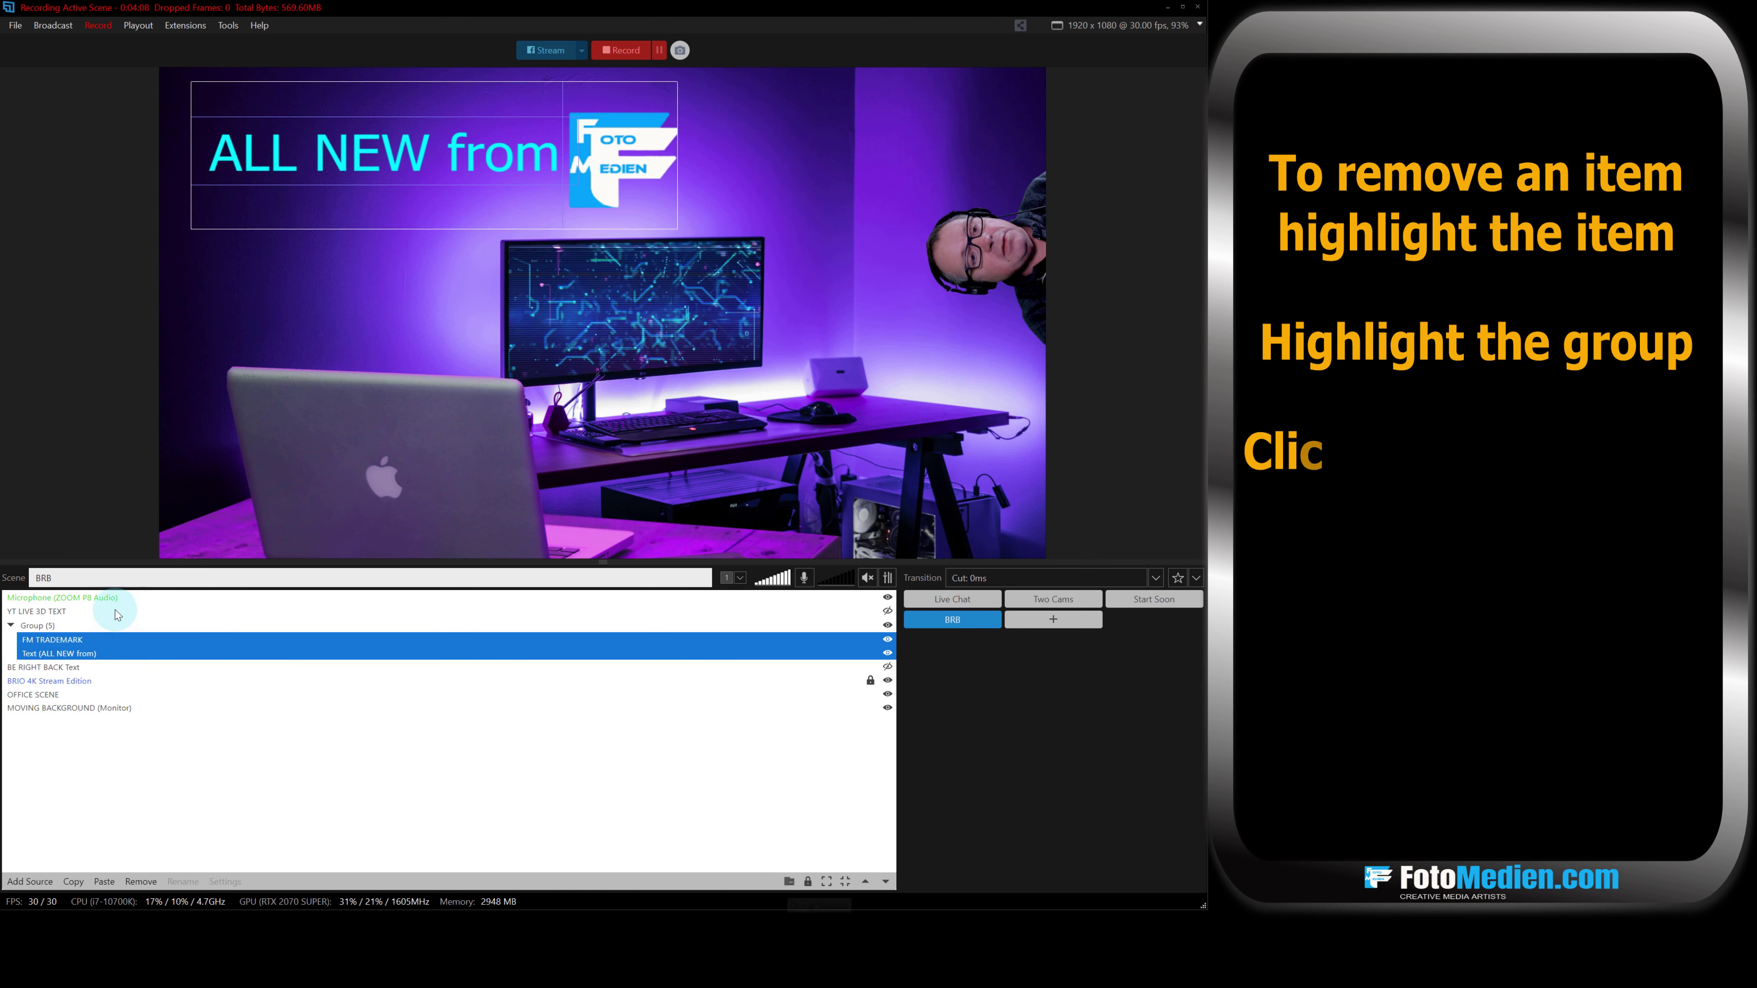
click(35, 626)
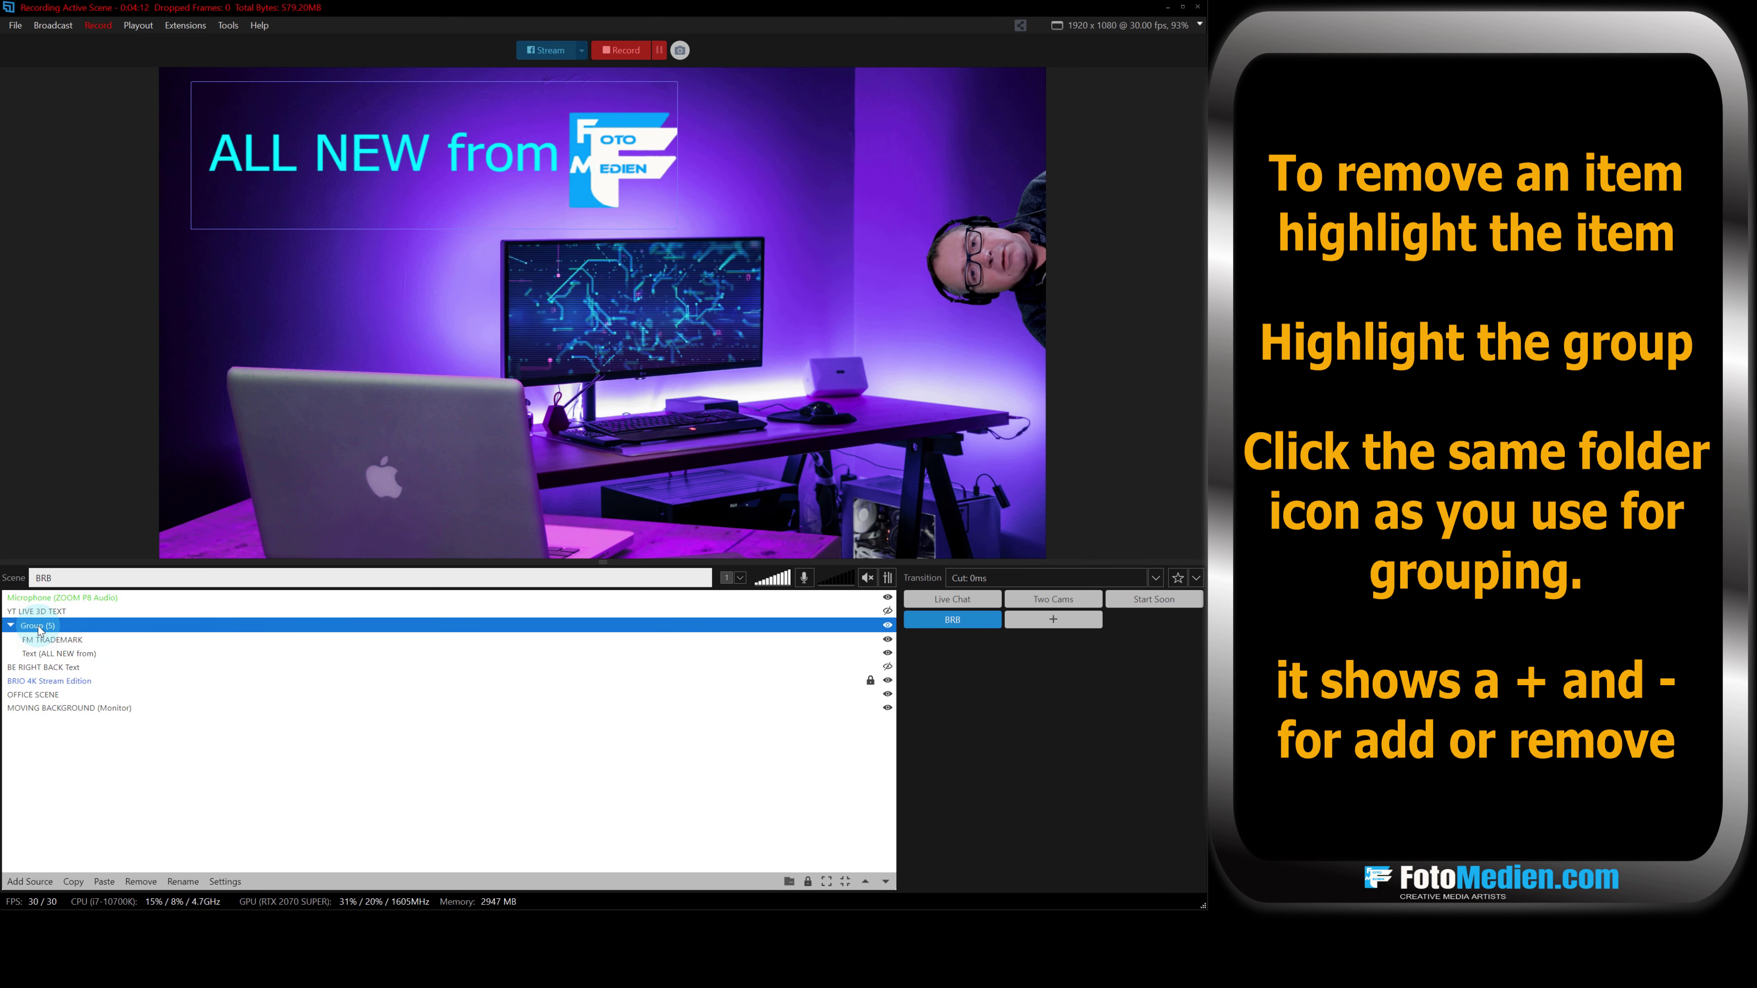
Review the transition effect settings of Group (5) and hide the group.
right_click(38, 628)
click(142, 647)
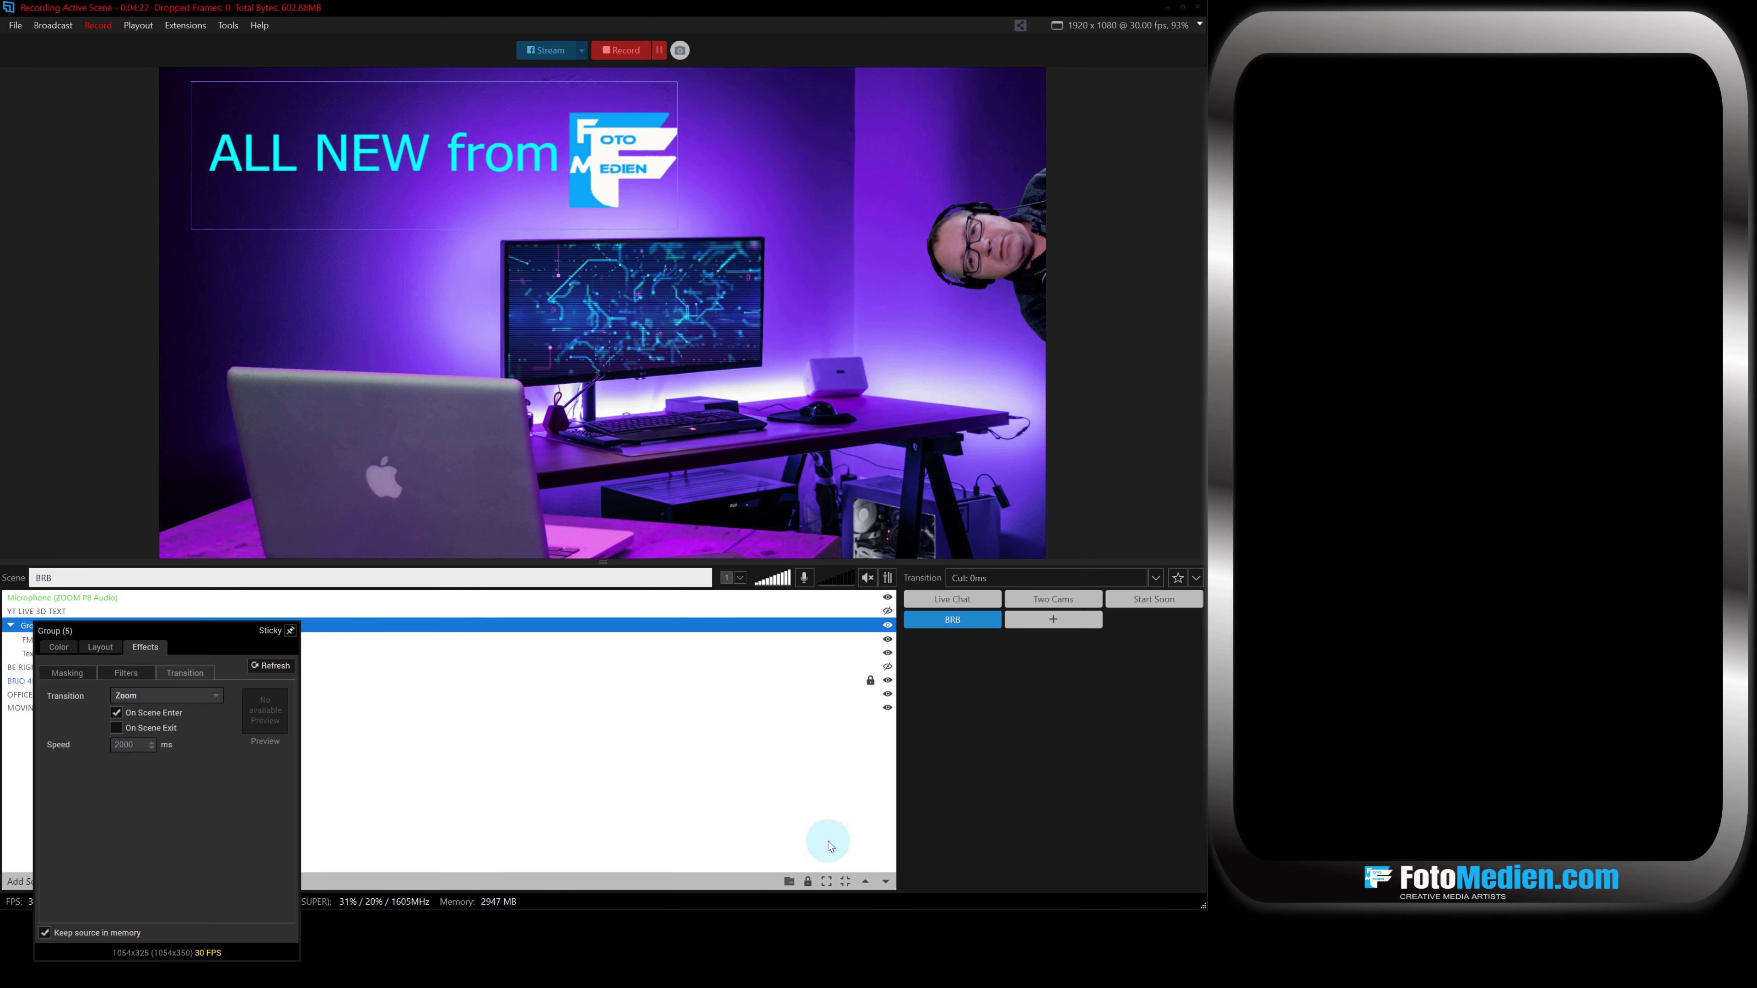
click(996, 834)
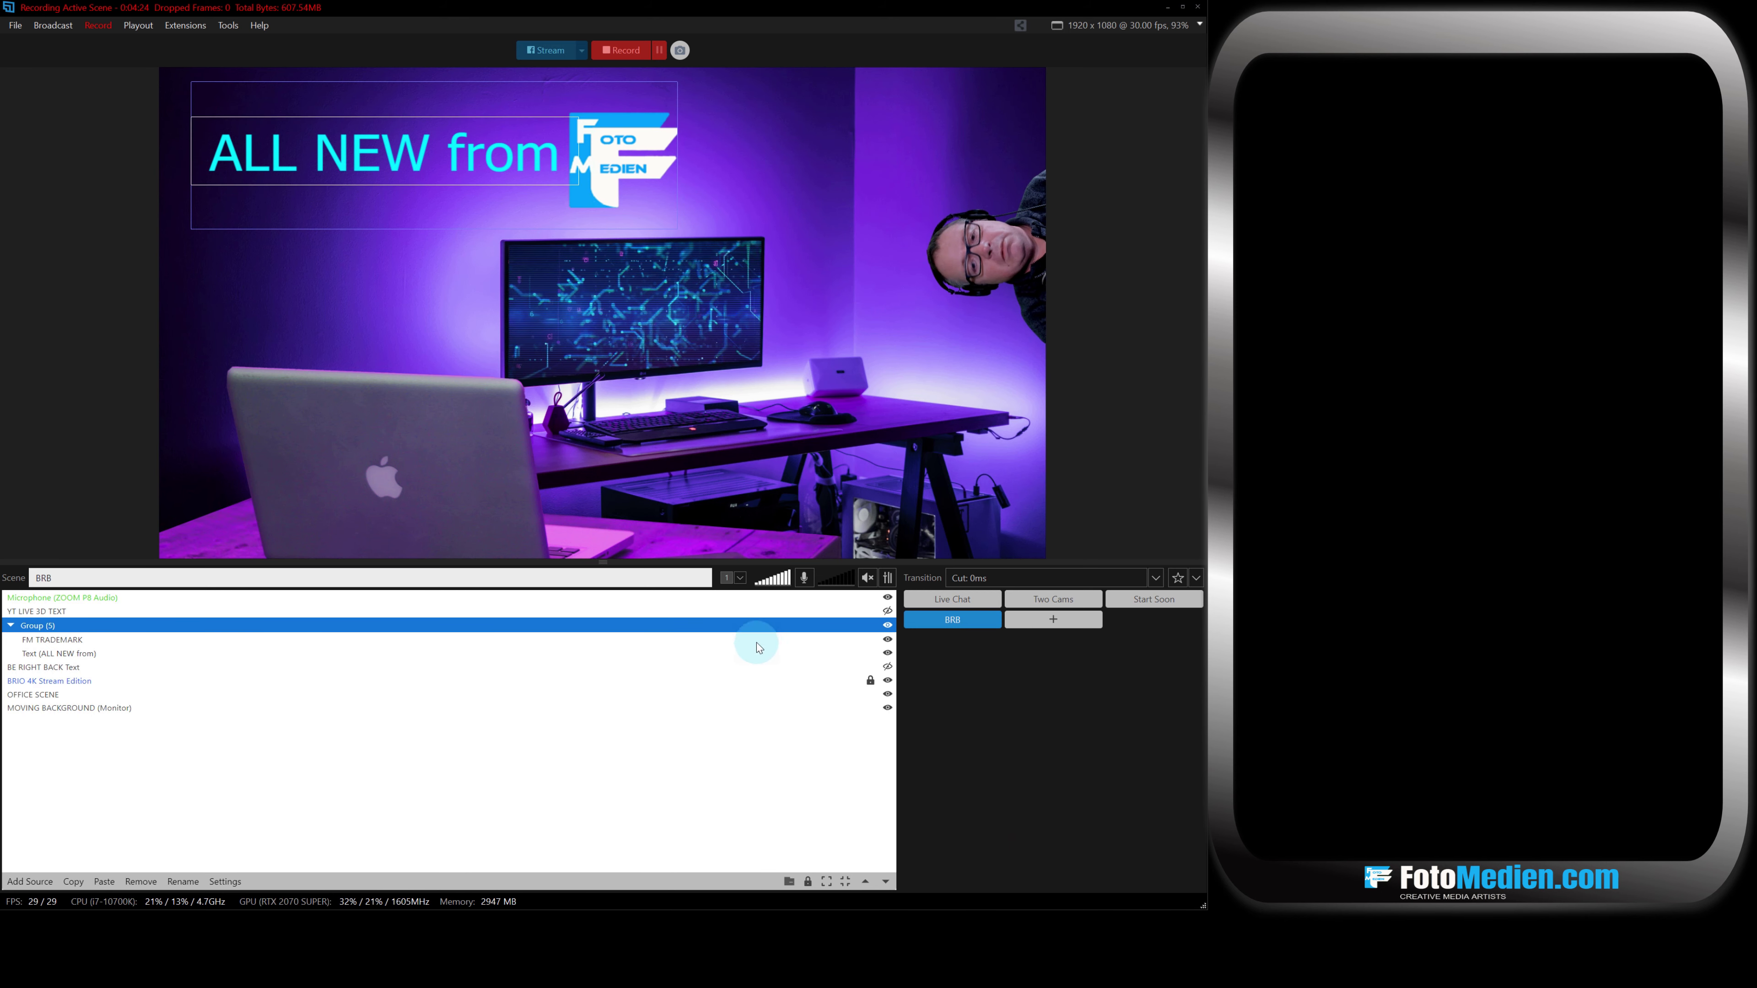
click(888, 626)
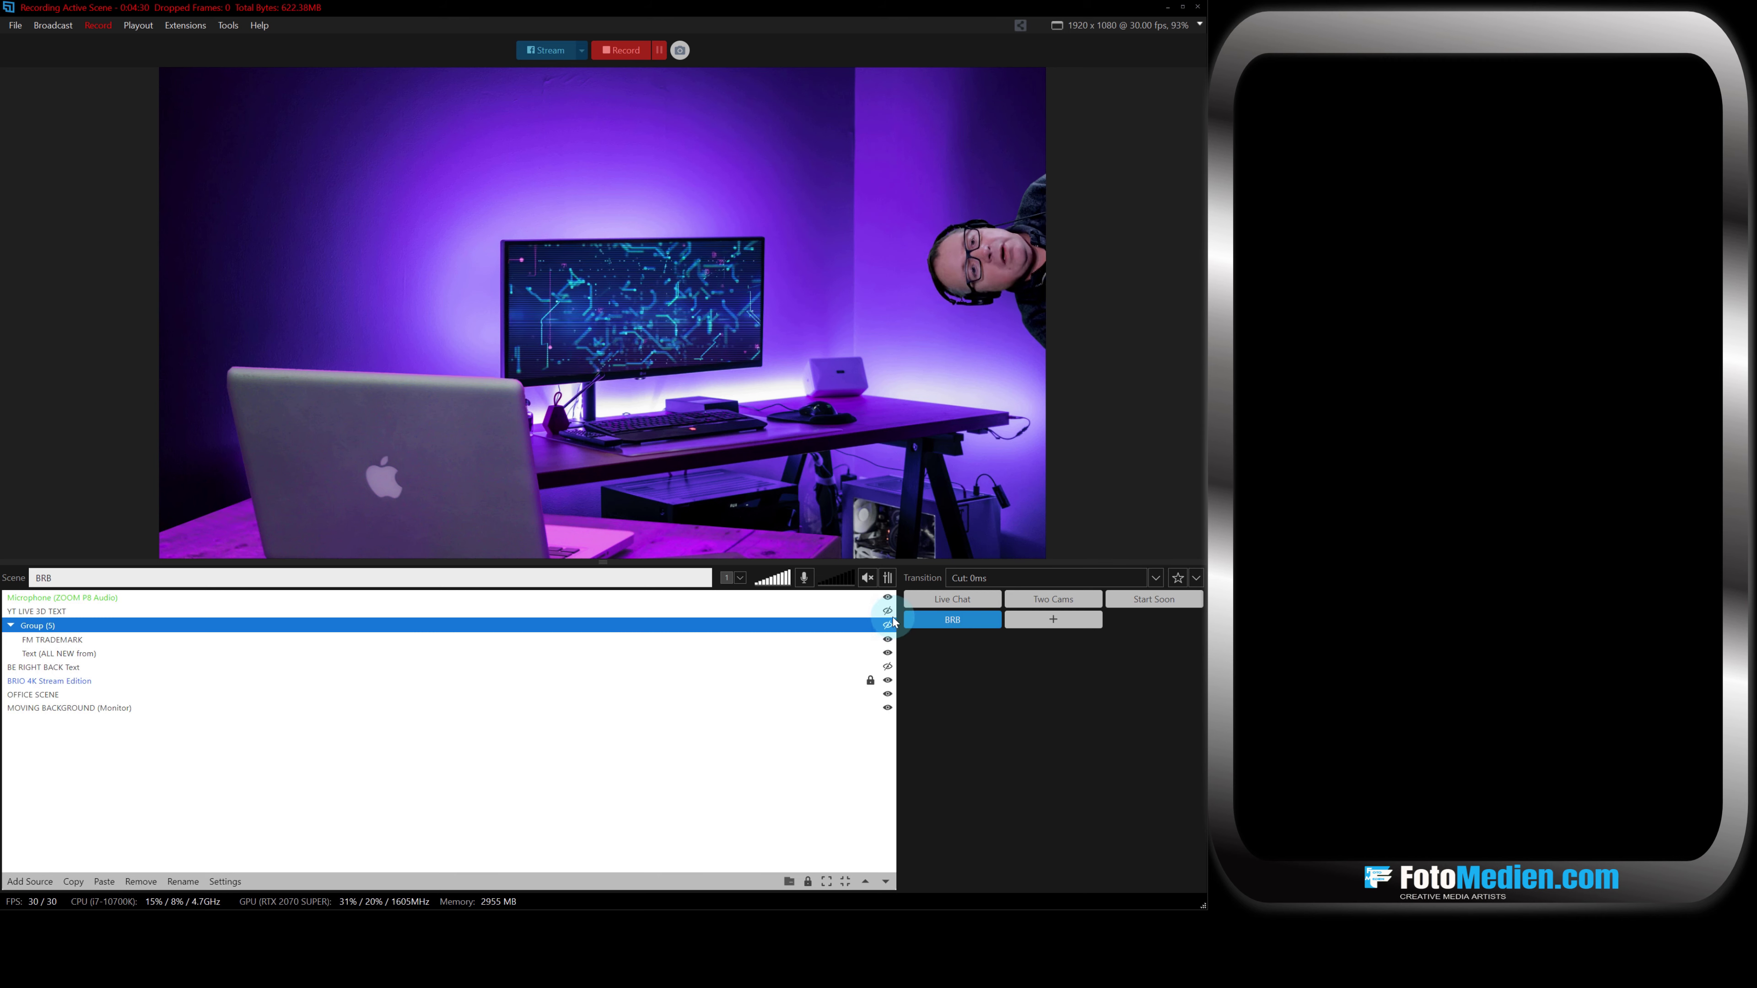
Show the YT LIVE 3D TEXT source and set its keying to Color Key, sampling the preview with the Eyedrop Tool.
click(886, 611)
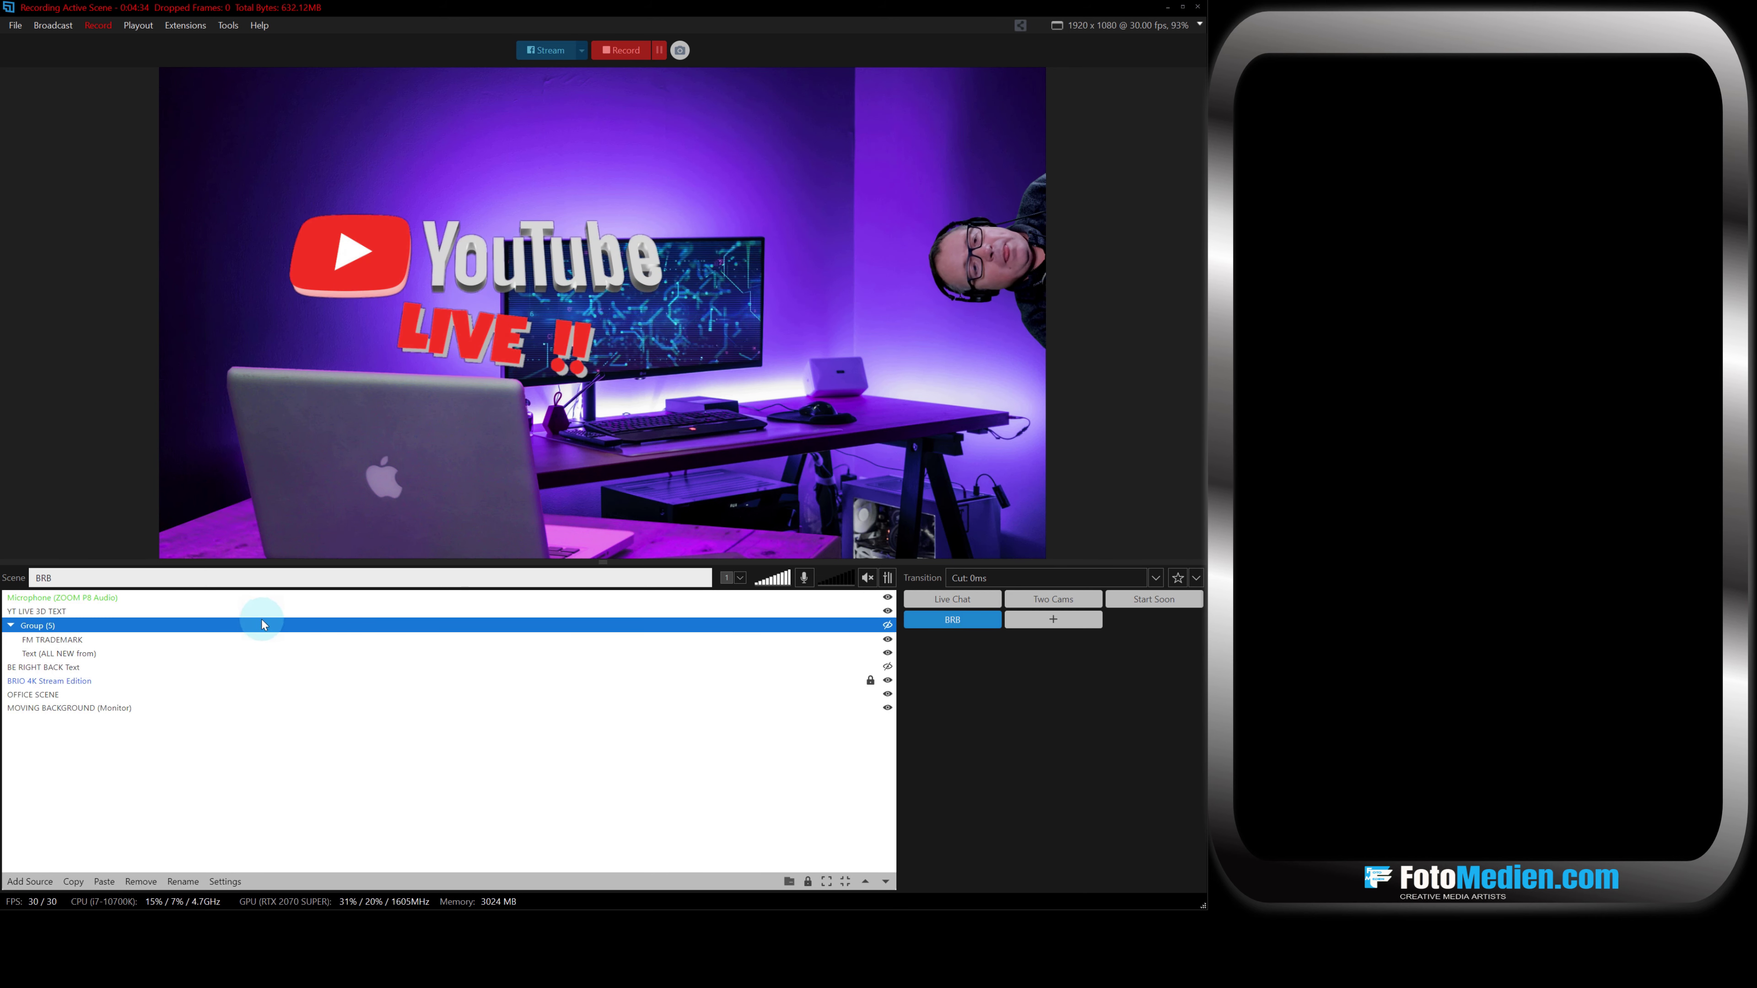
double_click(82, 613)
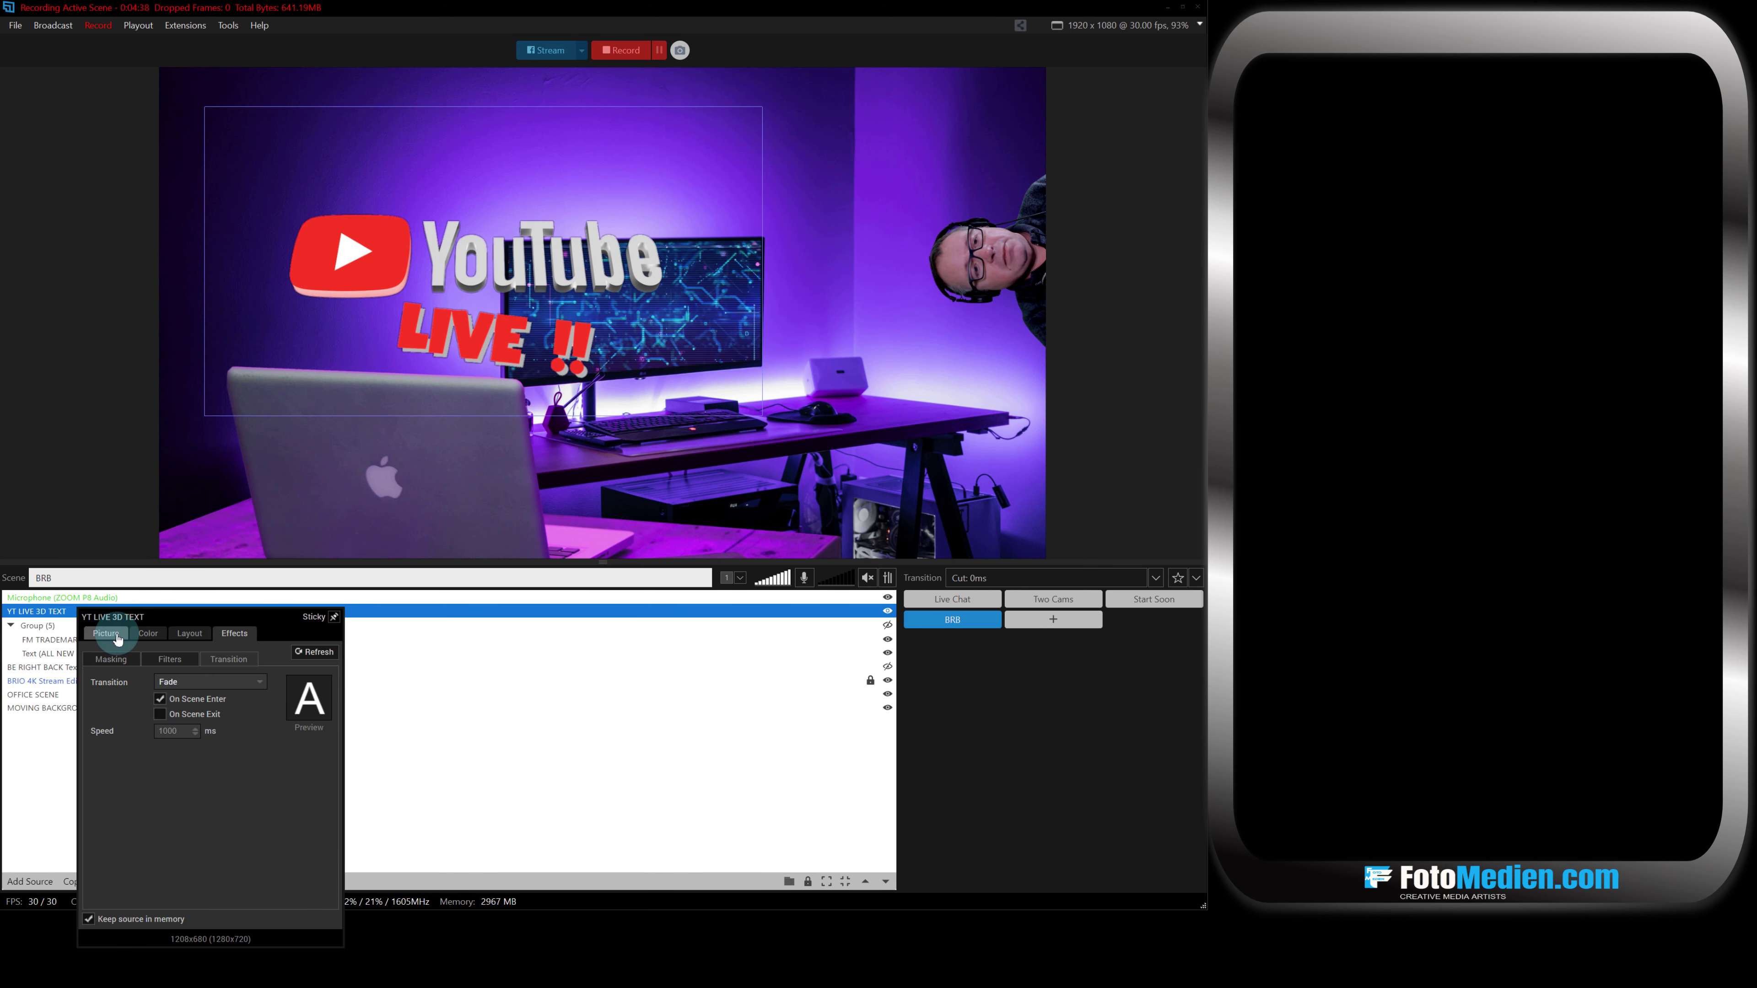
click(148, 637)
click(97, 783)
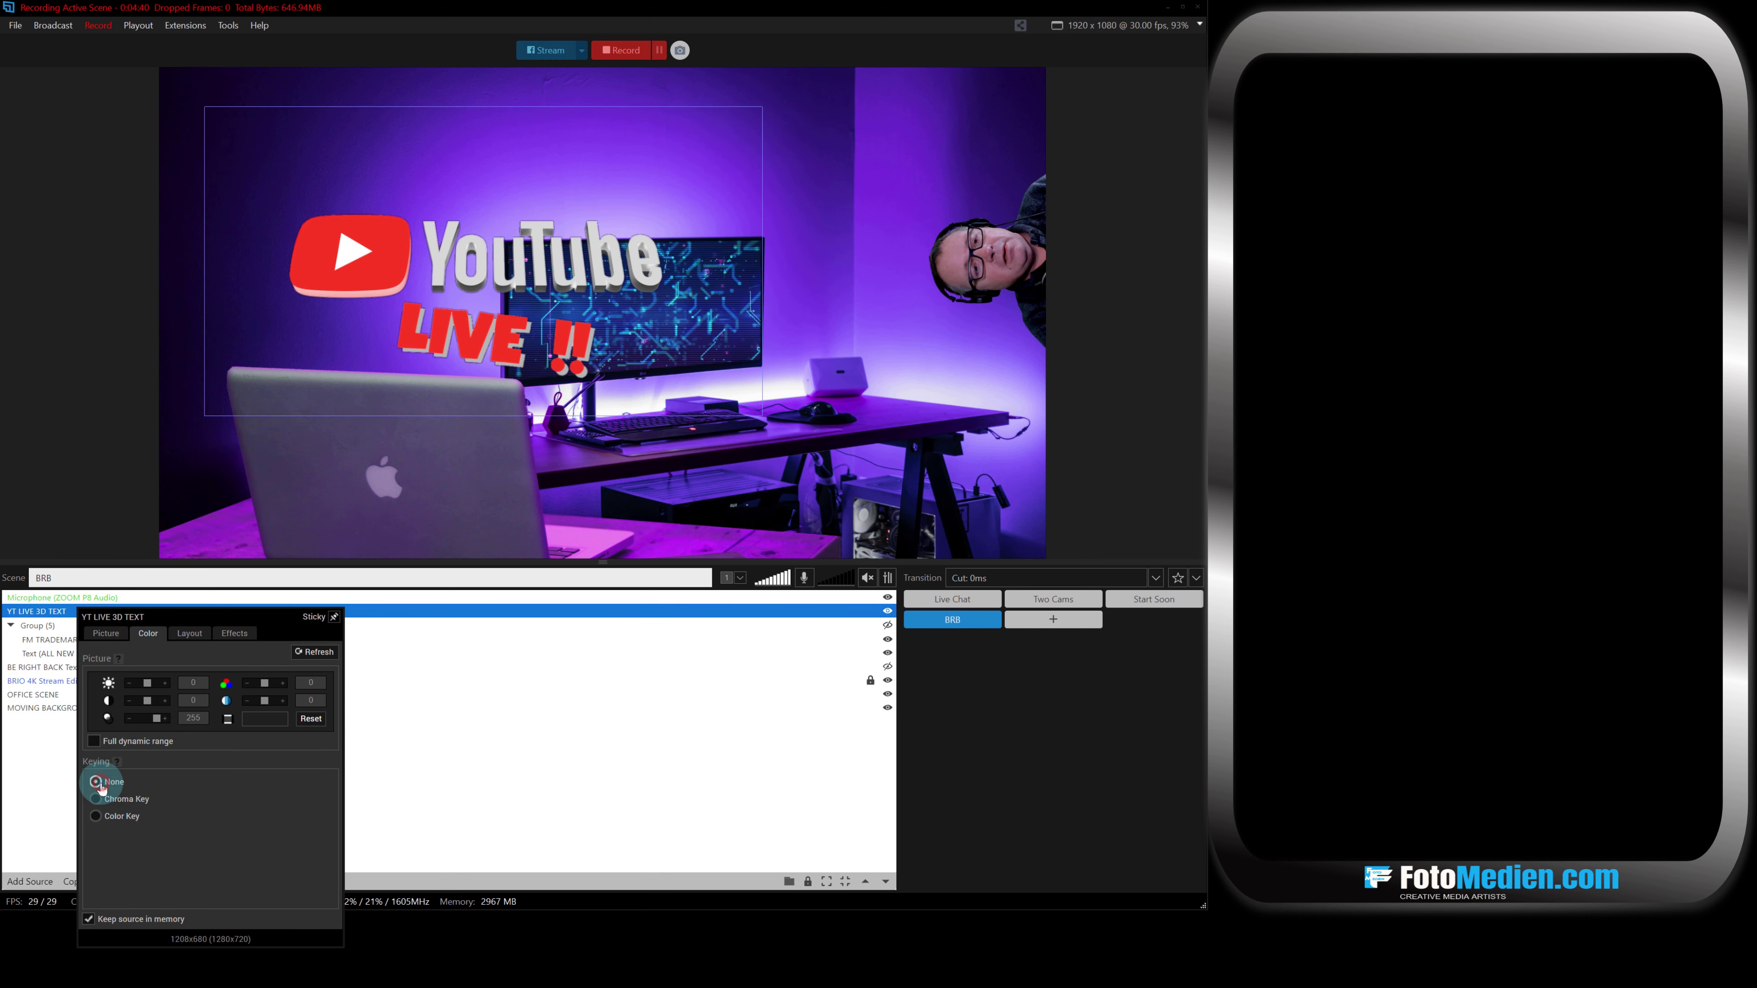
click(96, 817)
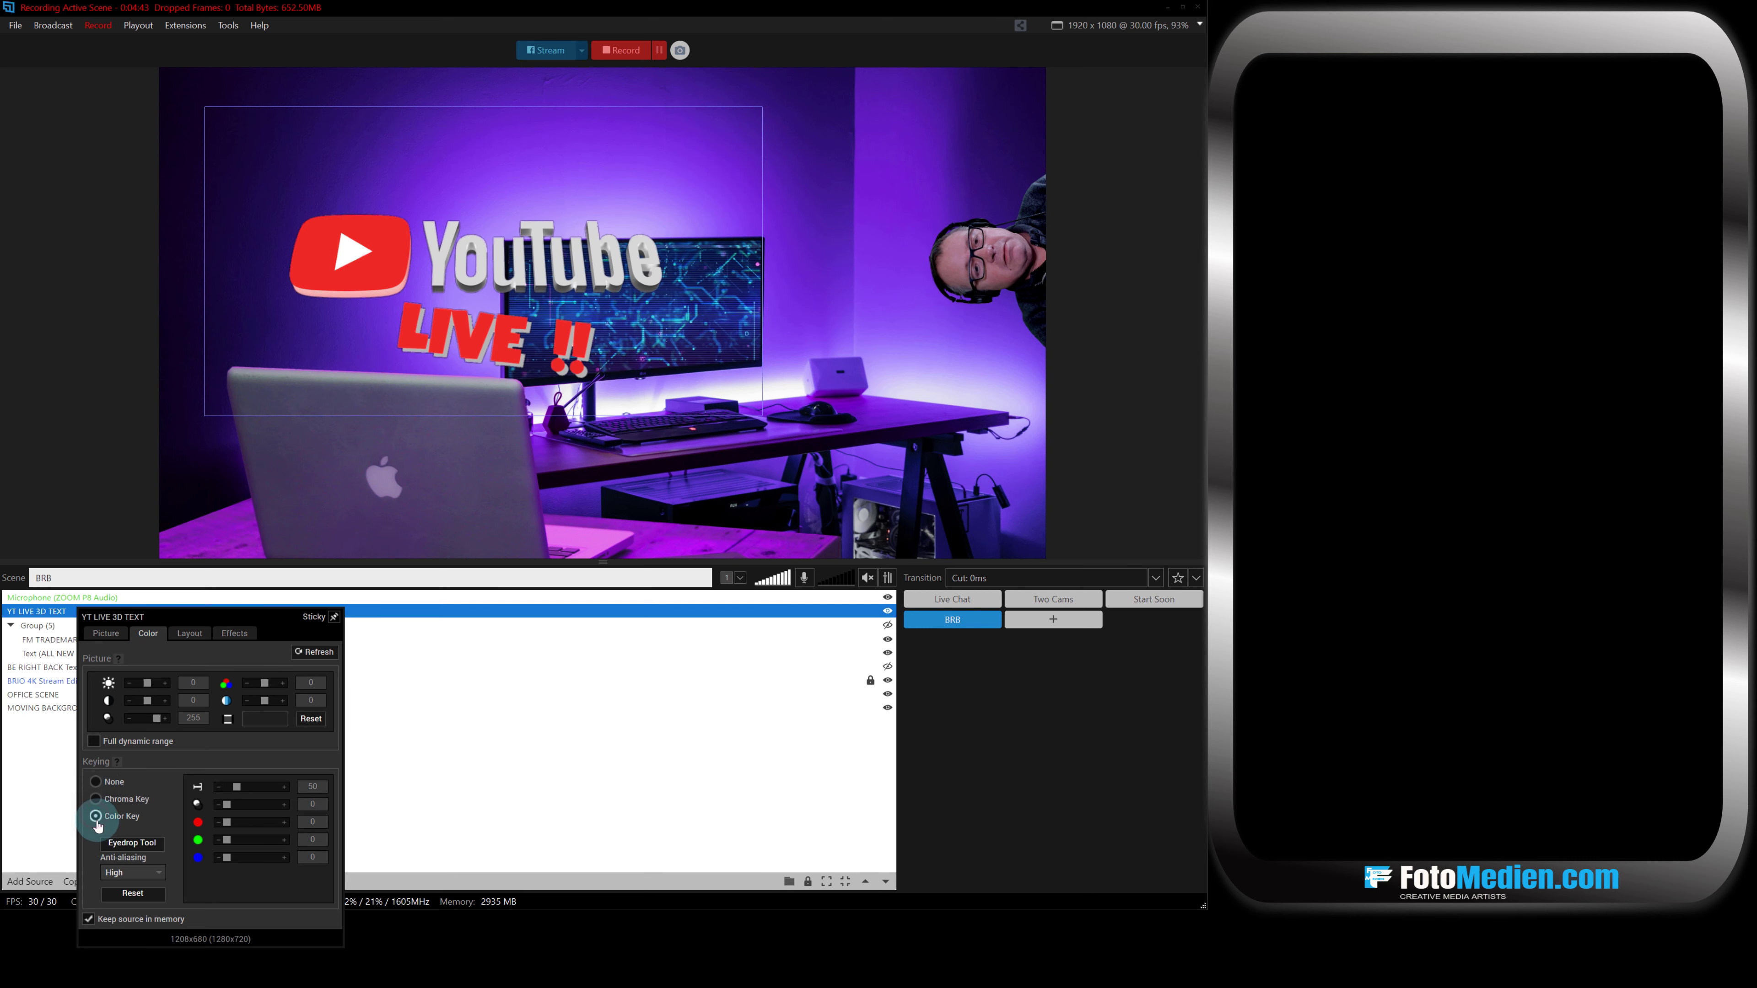
click(128, 844)
click(240, 381)
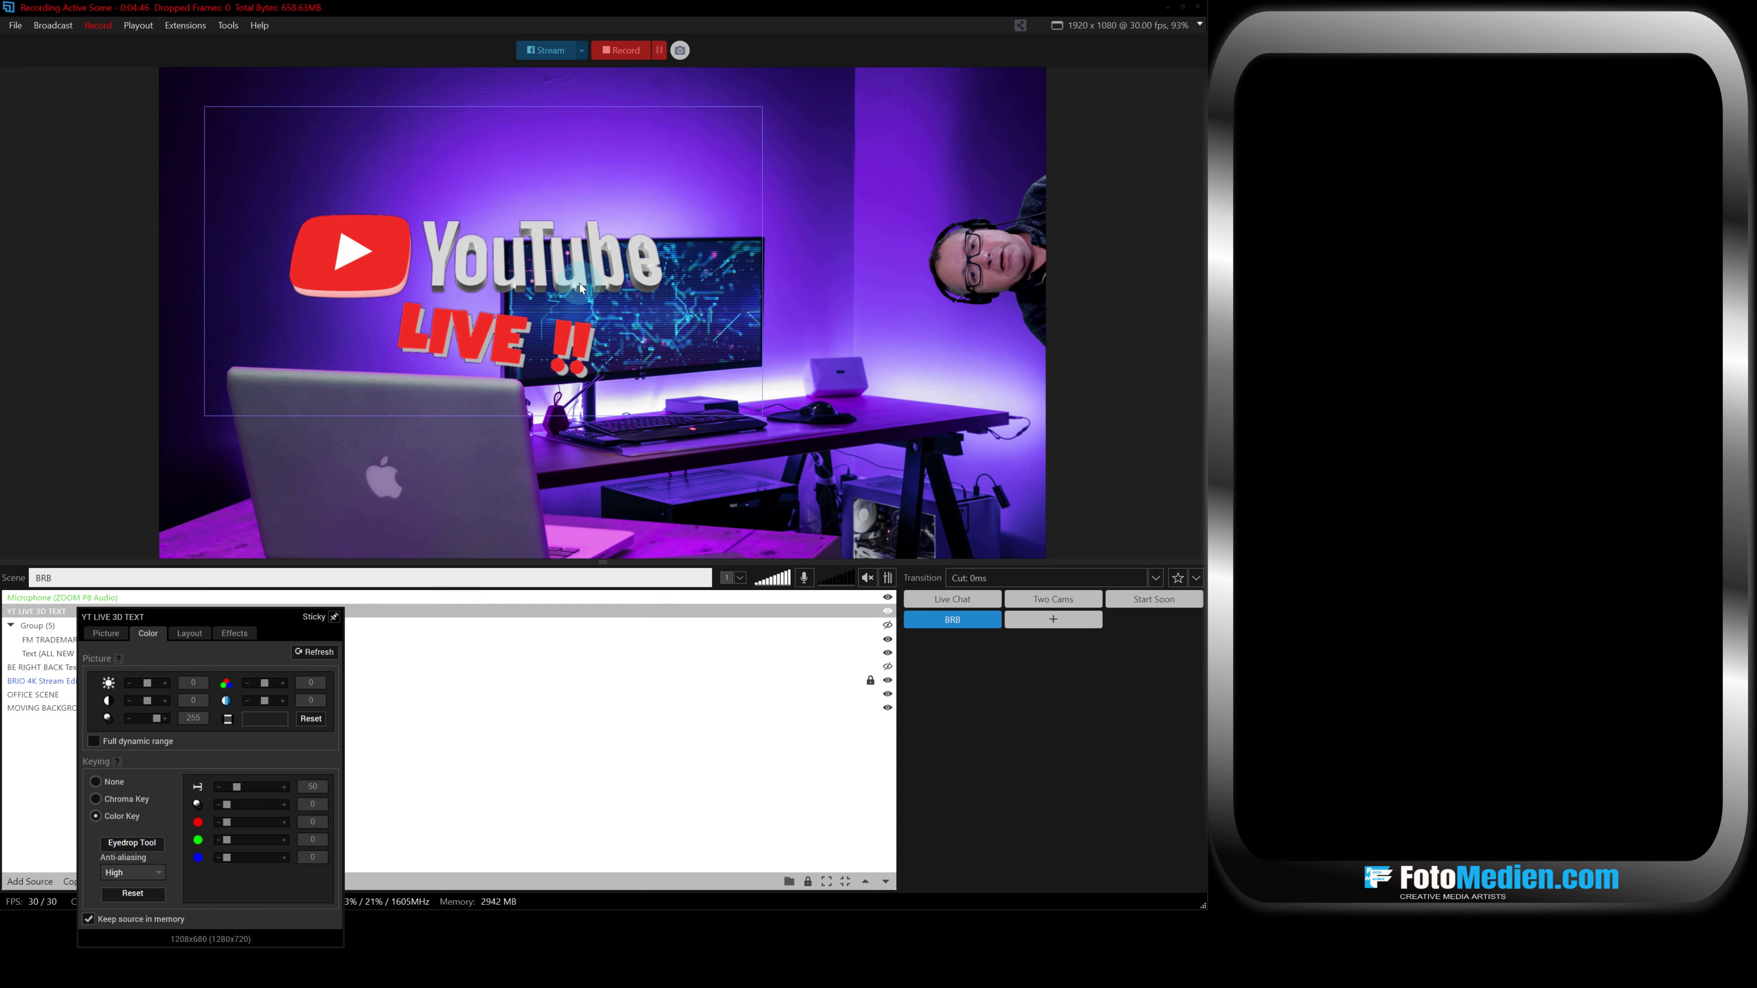
click(1018, 683)
Hide the YT LIVE 3D TEXT source and show the BE RIGHT BACK Text source in the BRB scene.
click(888, 667)
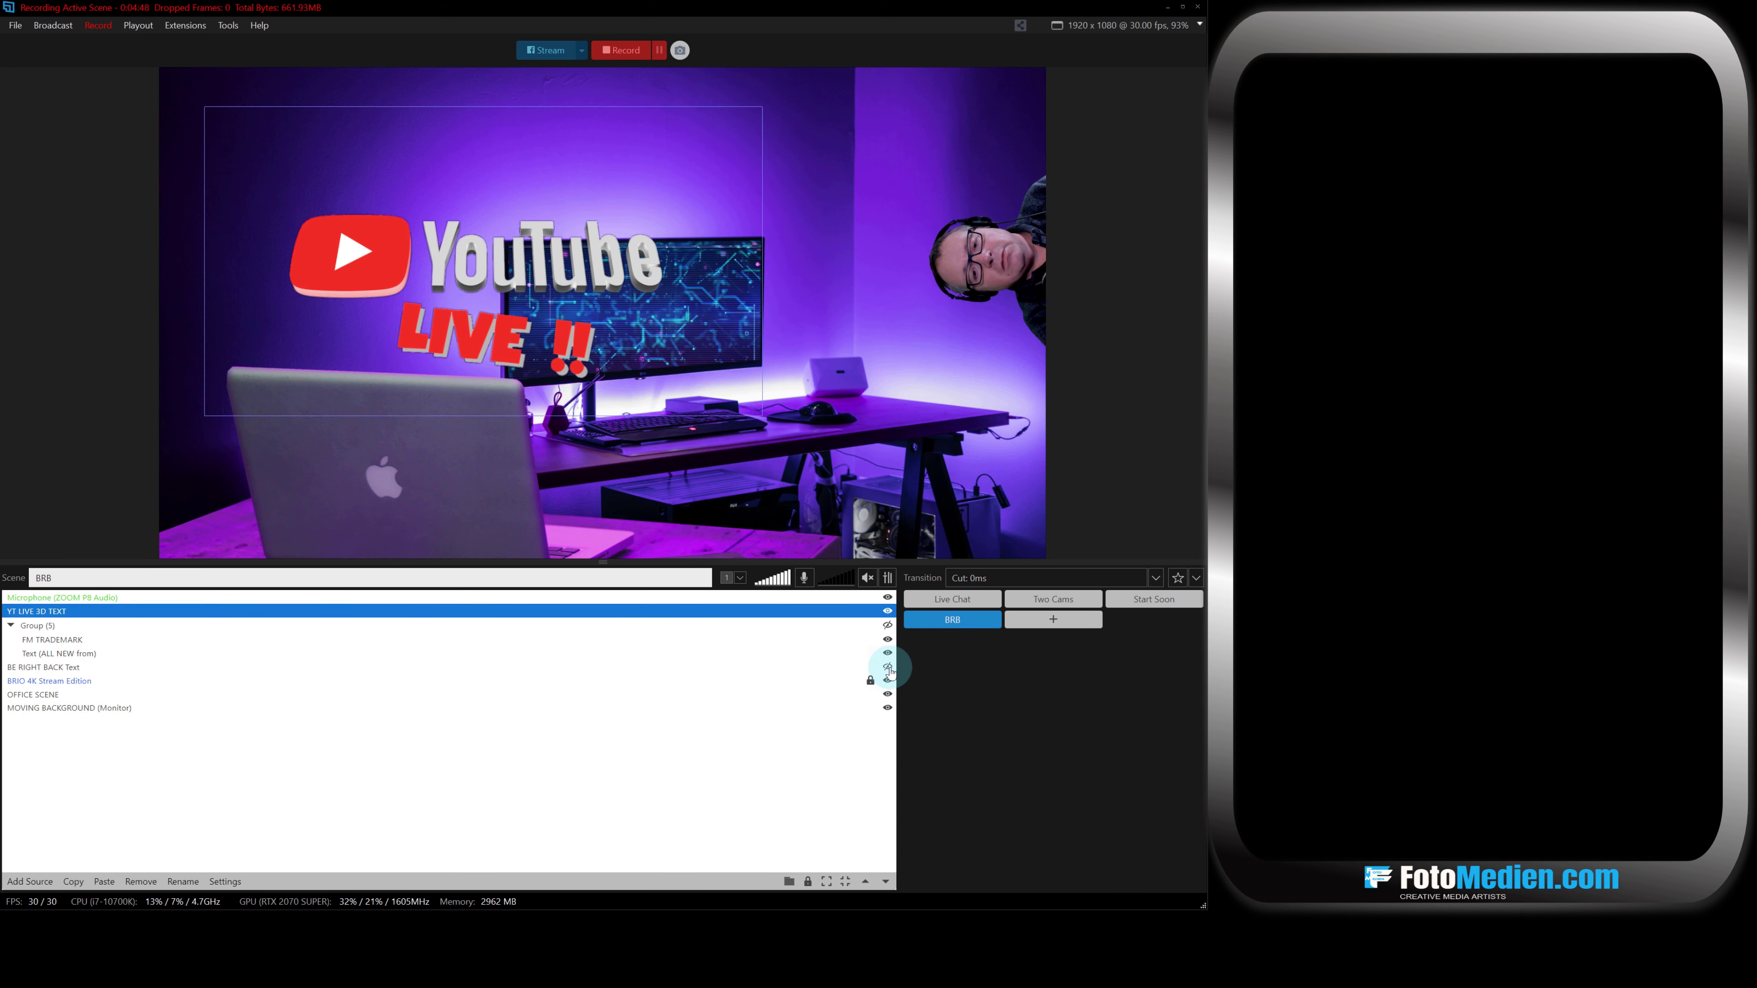
click(888, 613)
click(889, 667)
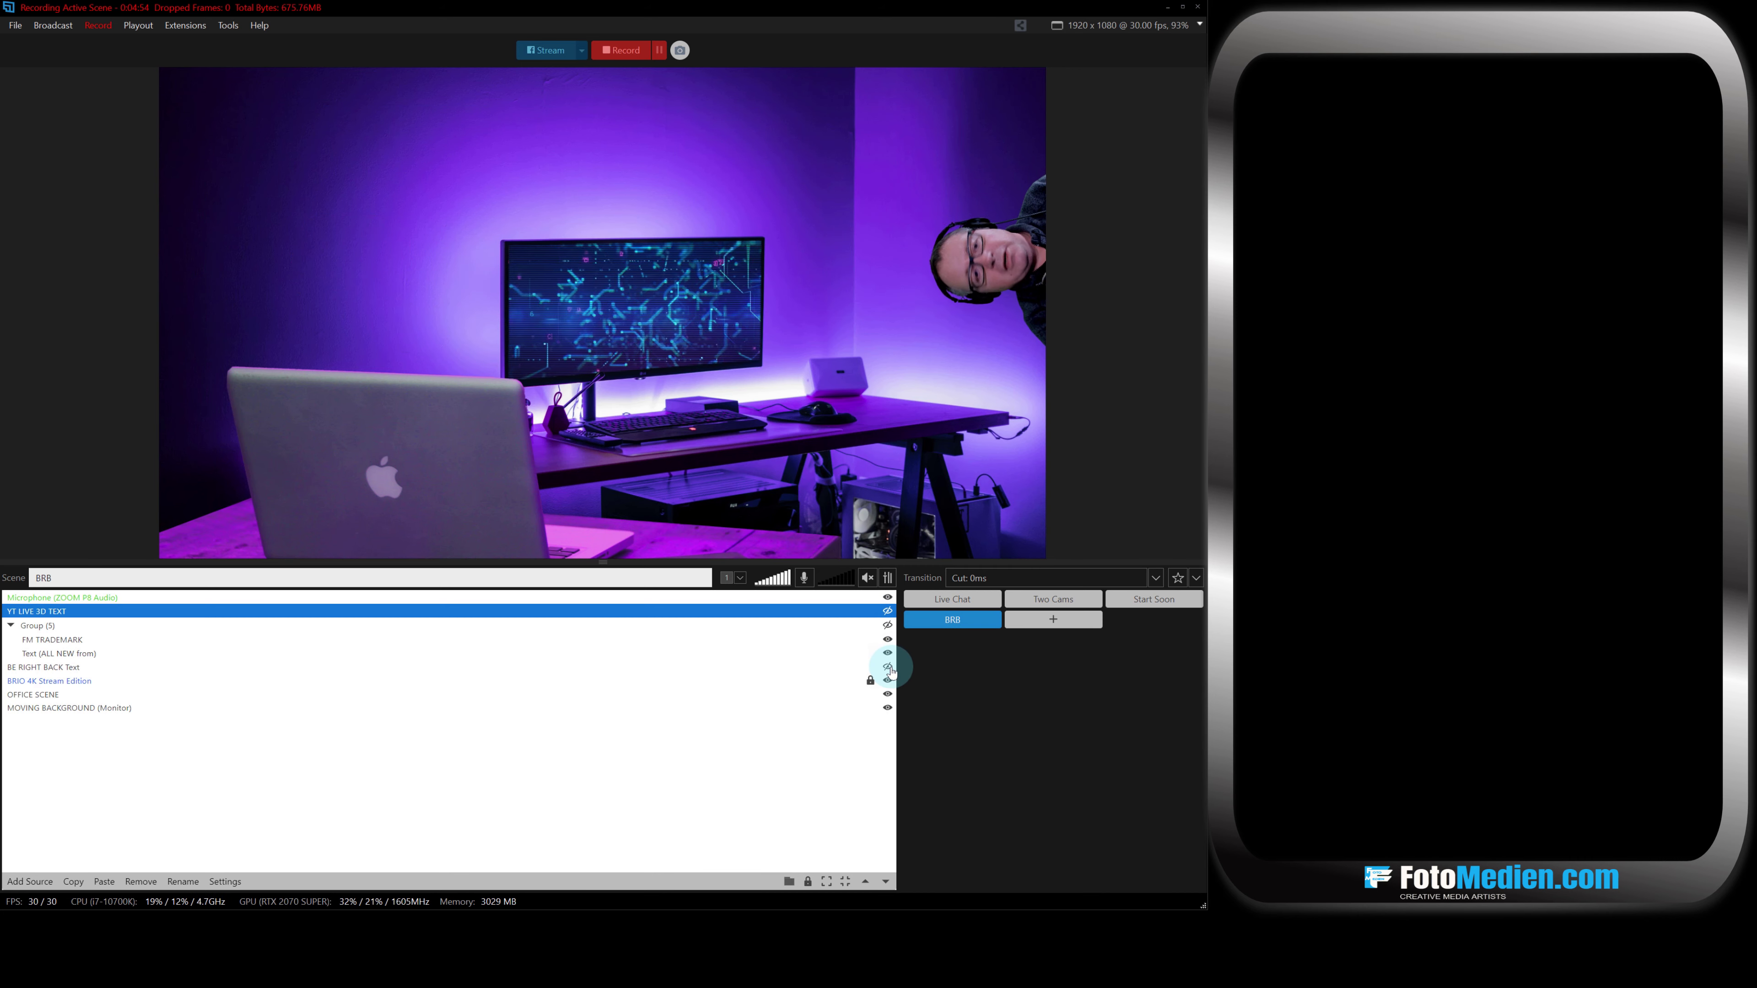
click(889, 667)
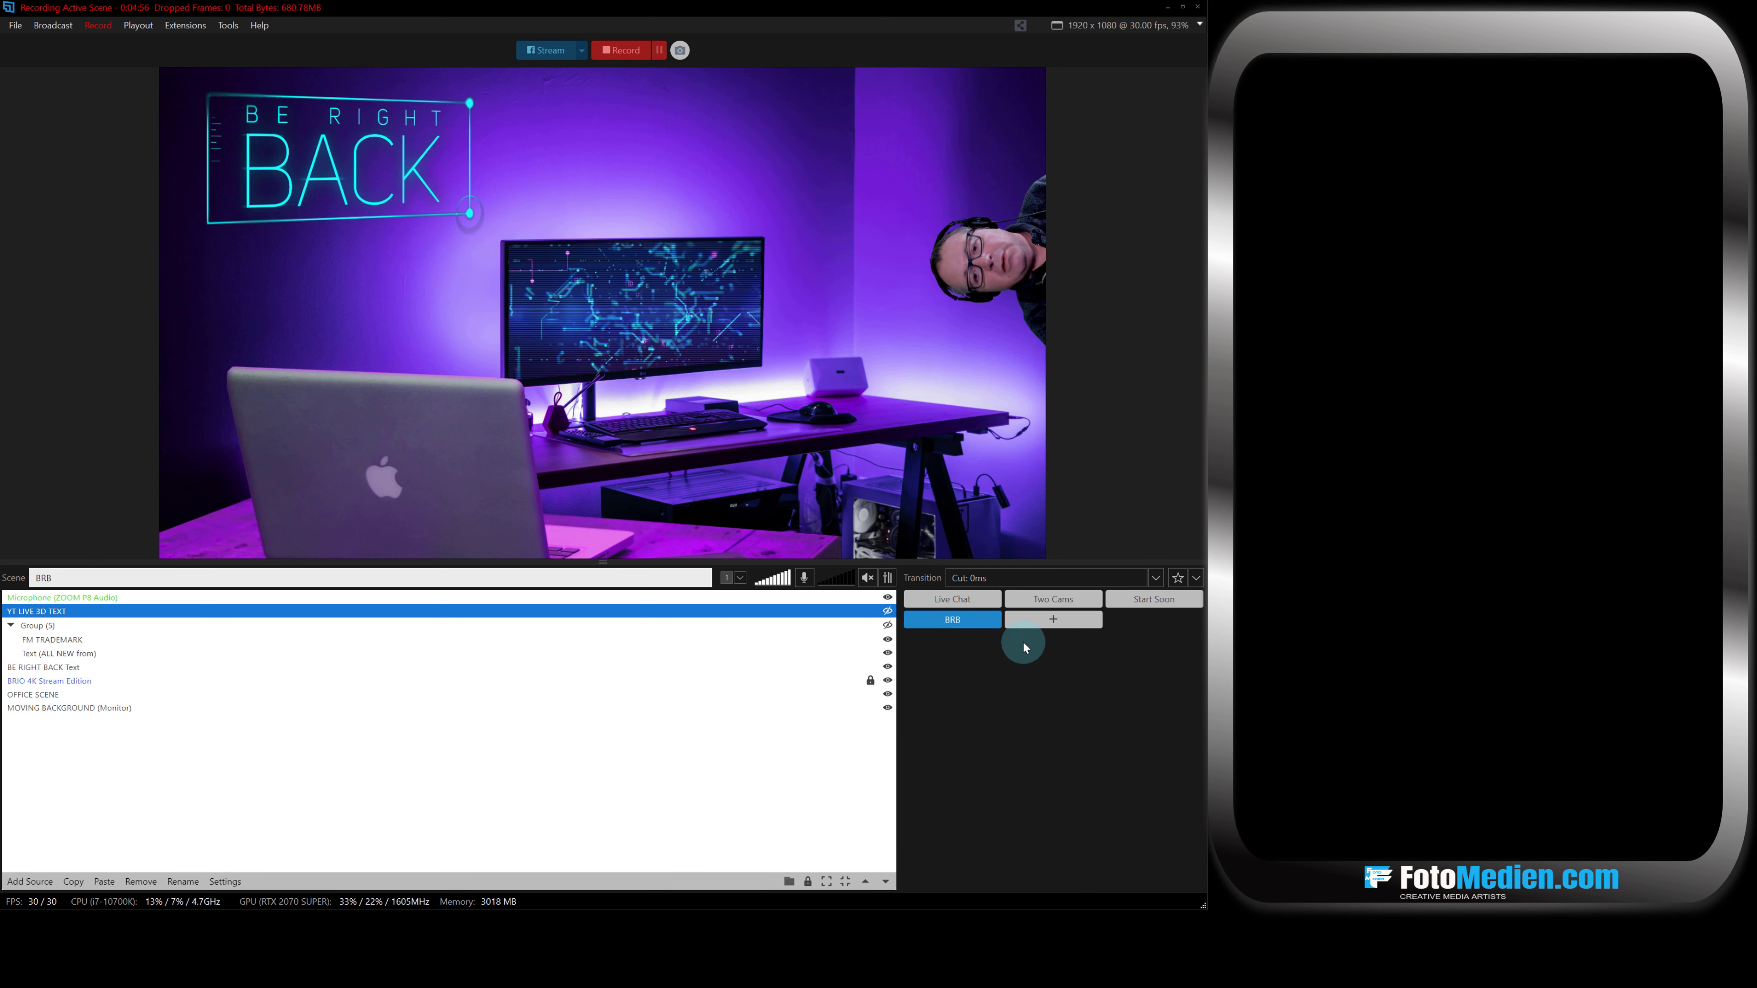
In the Live Chat scene, rewind the SWINGING SIGNBOARD media to its start and play it to the first cue point.
click(971, 602)
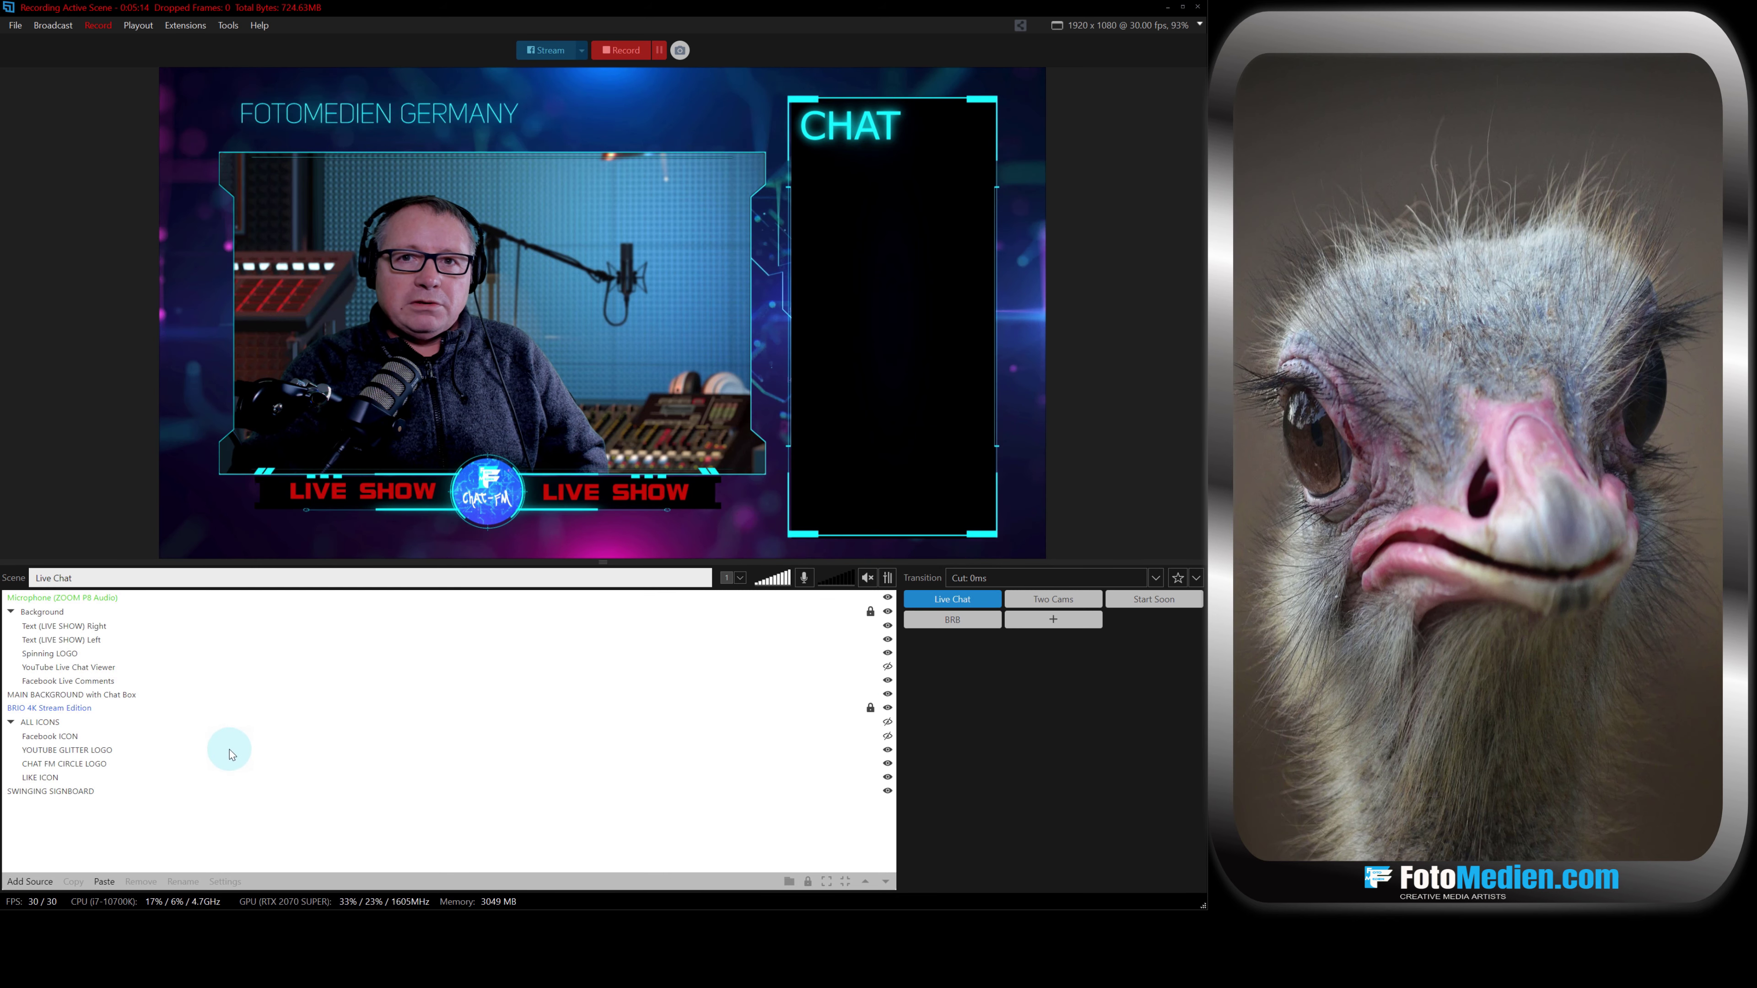
double_click(67, 797)
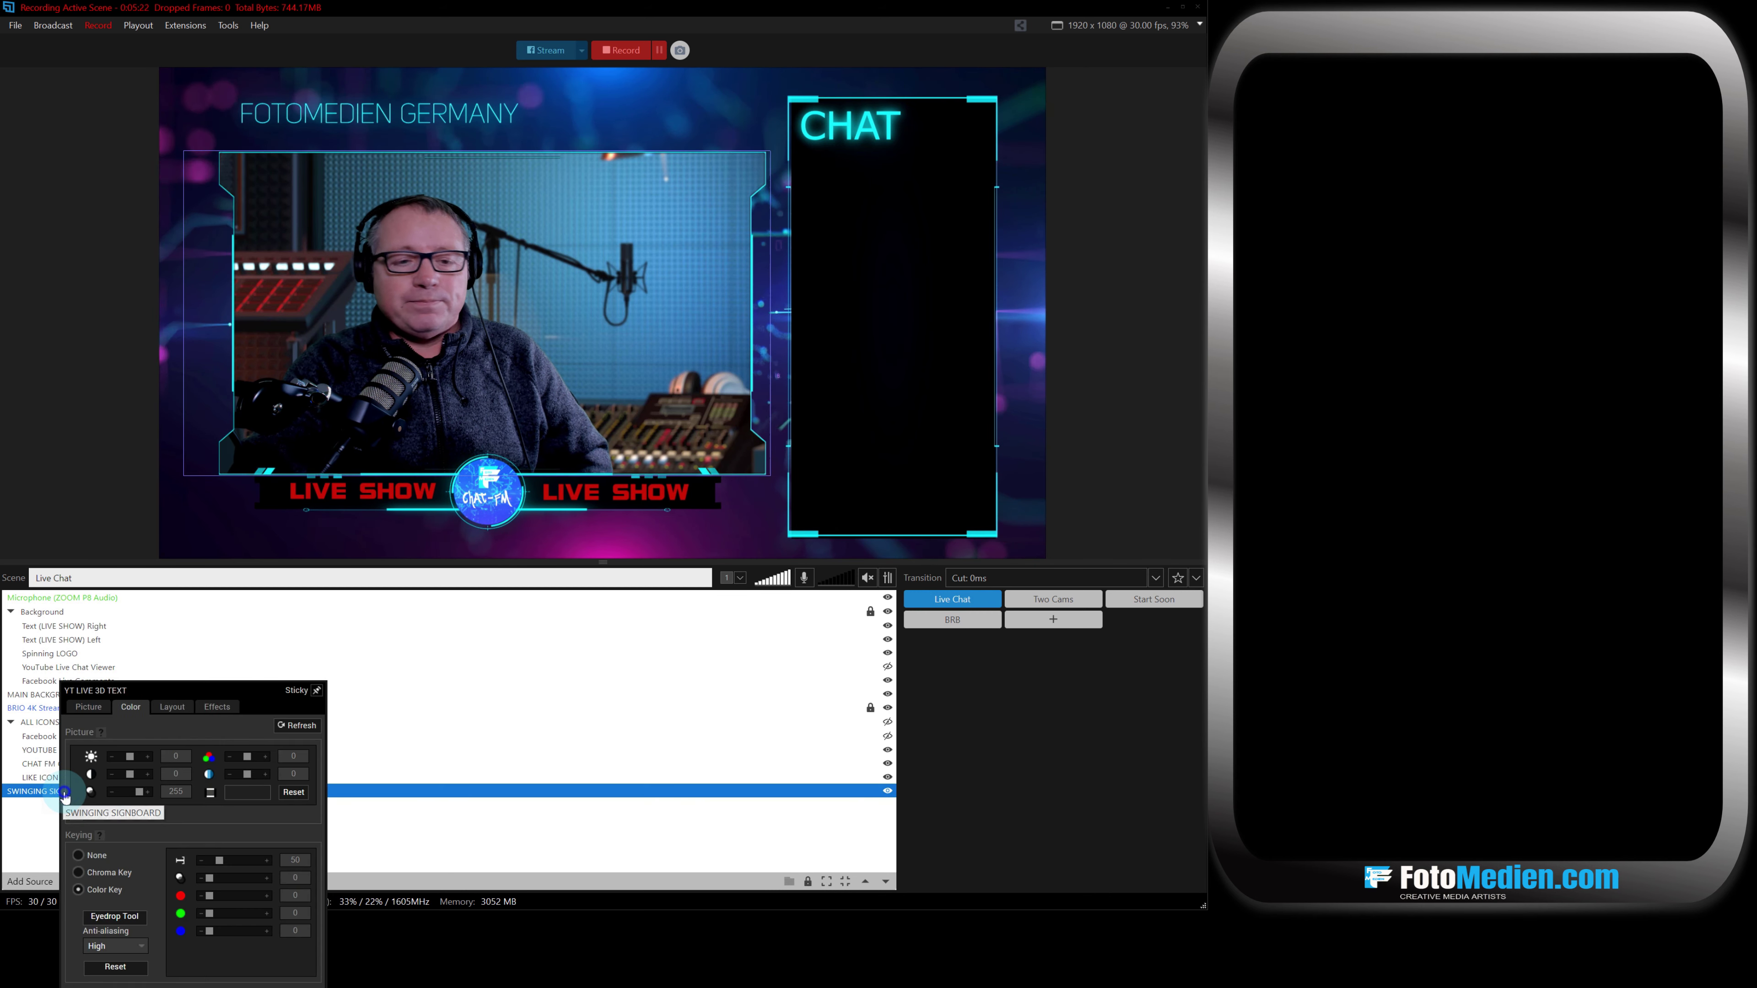
drag(131, 689, 263, 609)
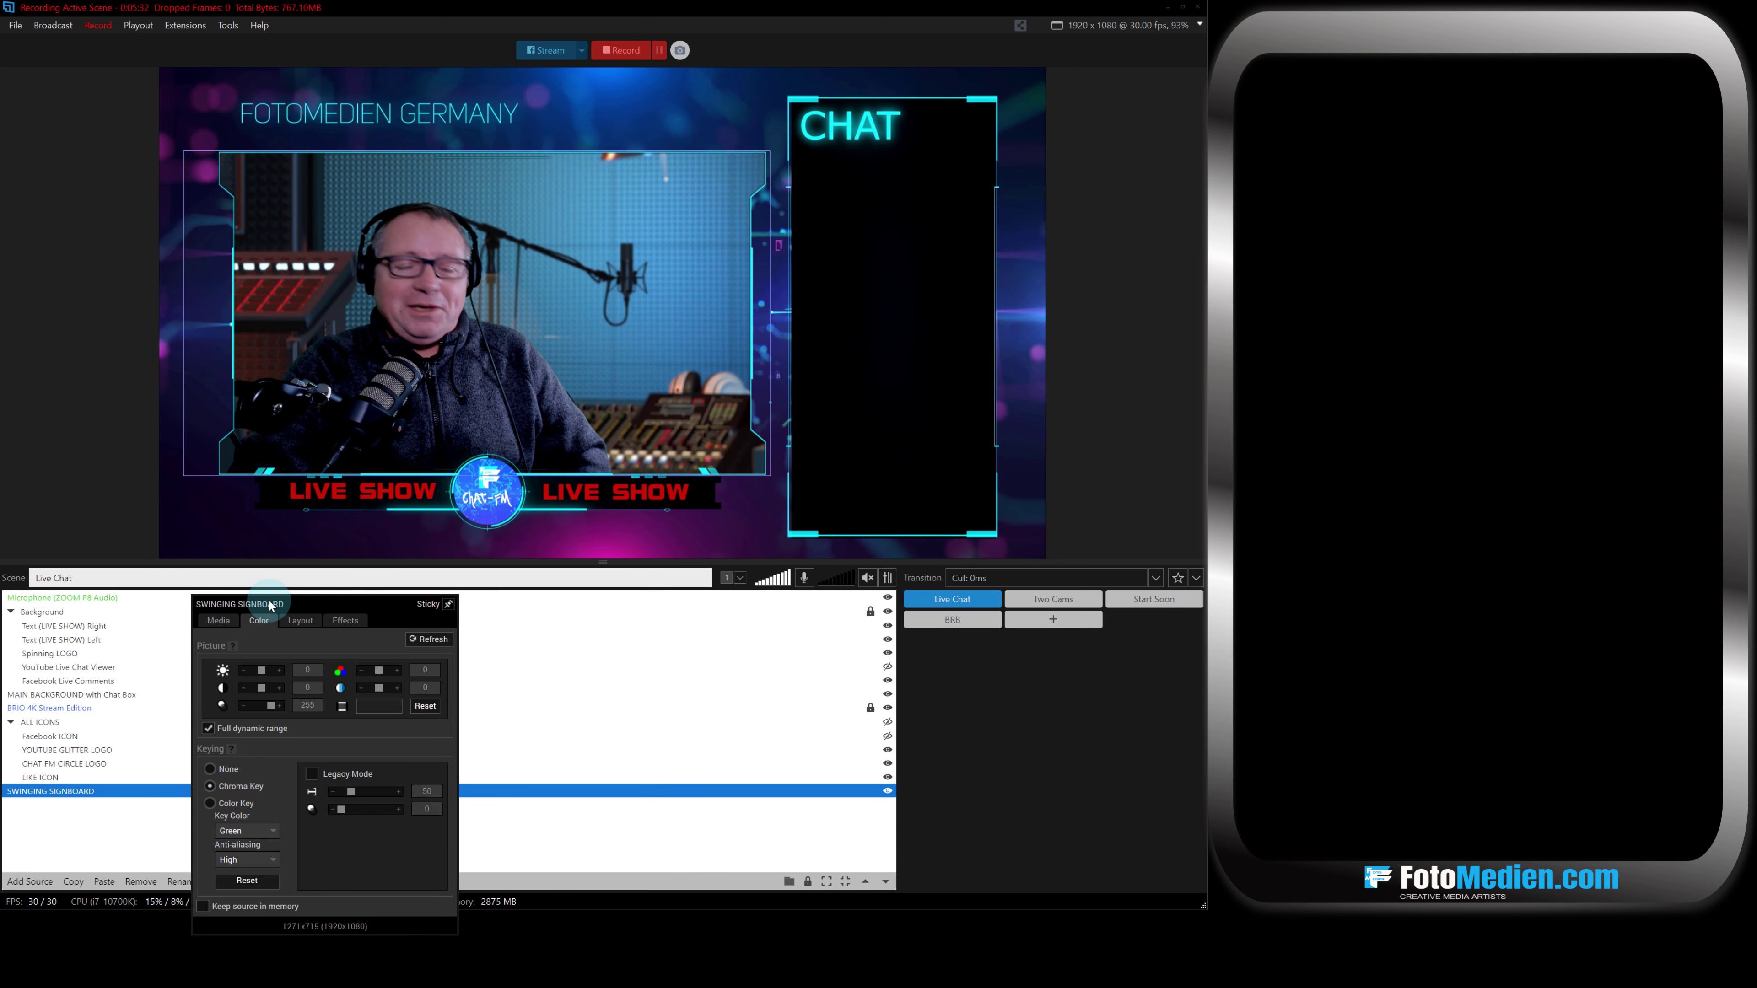
click(218, 623)
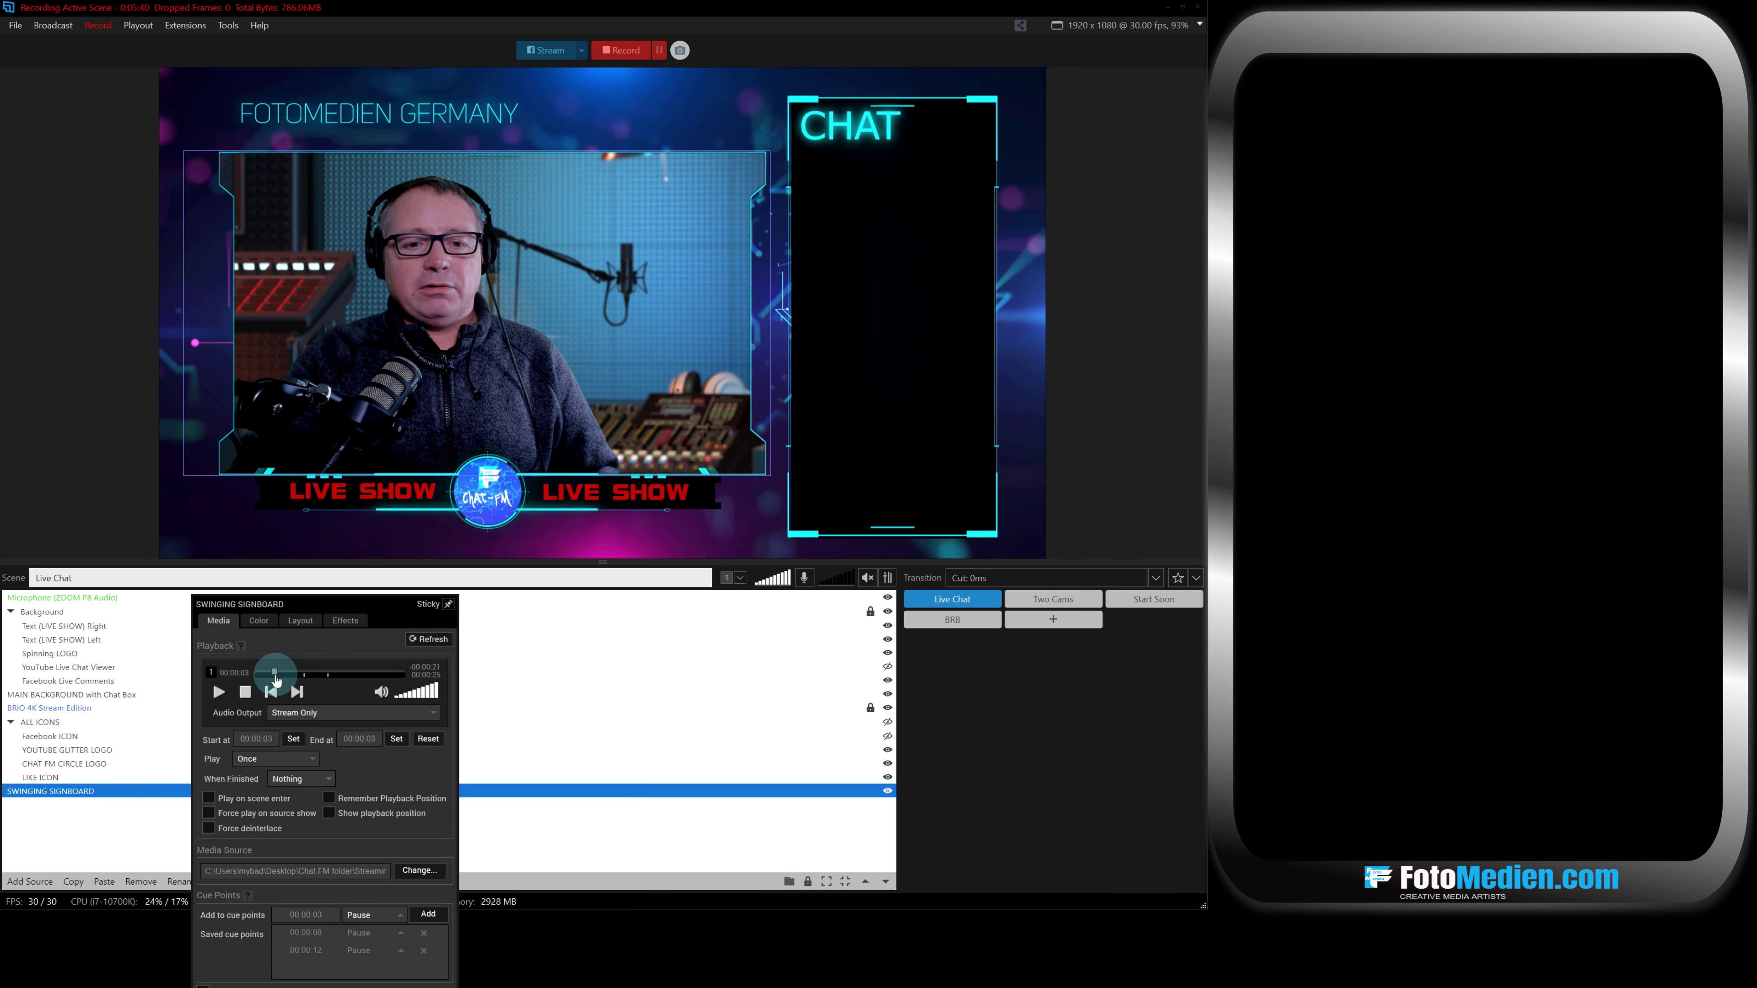
drag(289, 680, 252, 677)
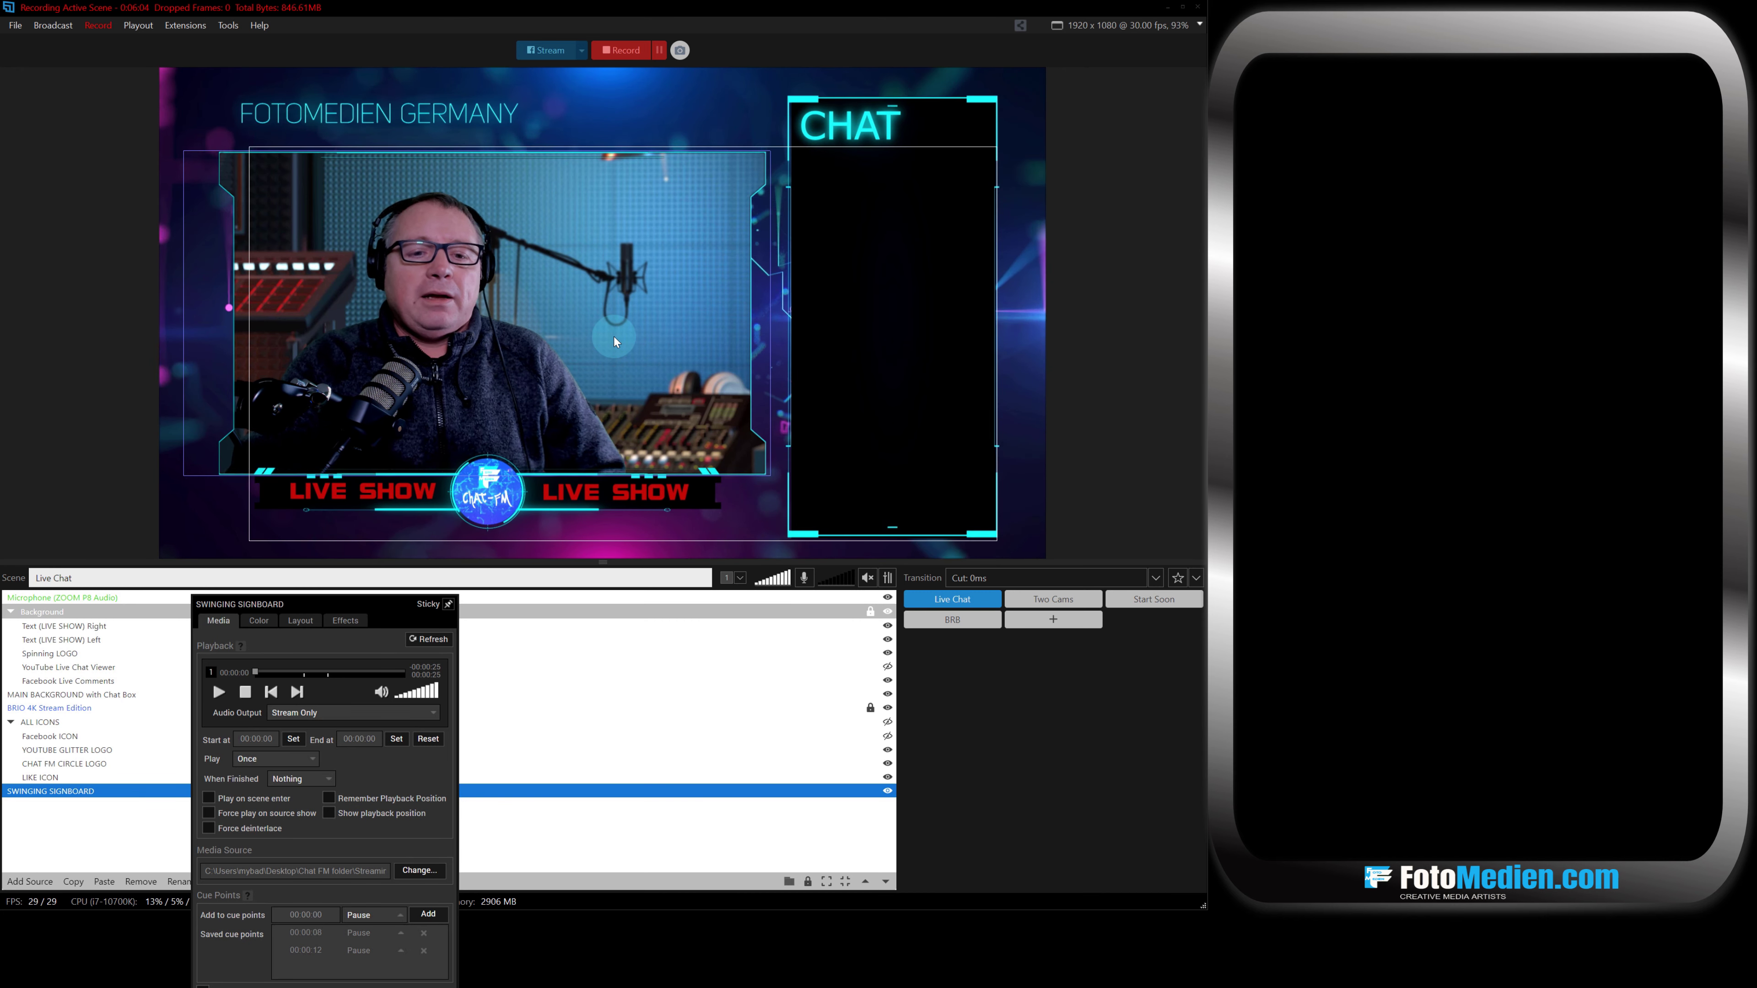
click(218, 692)
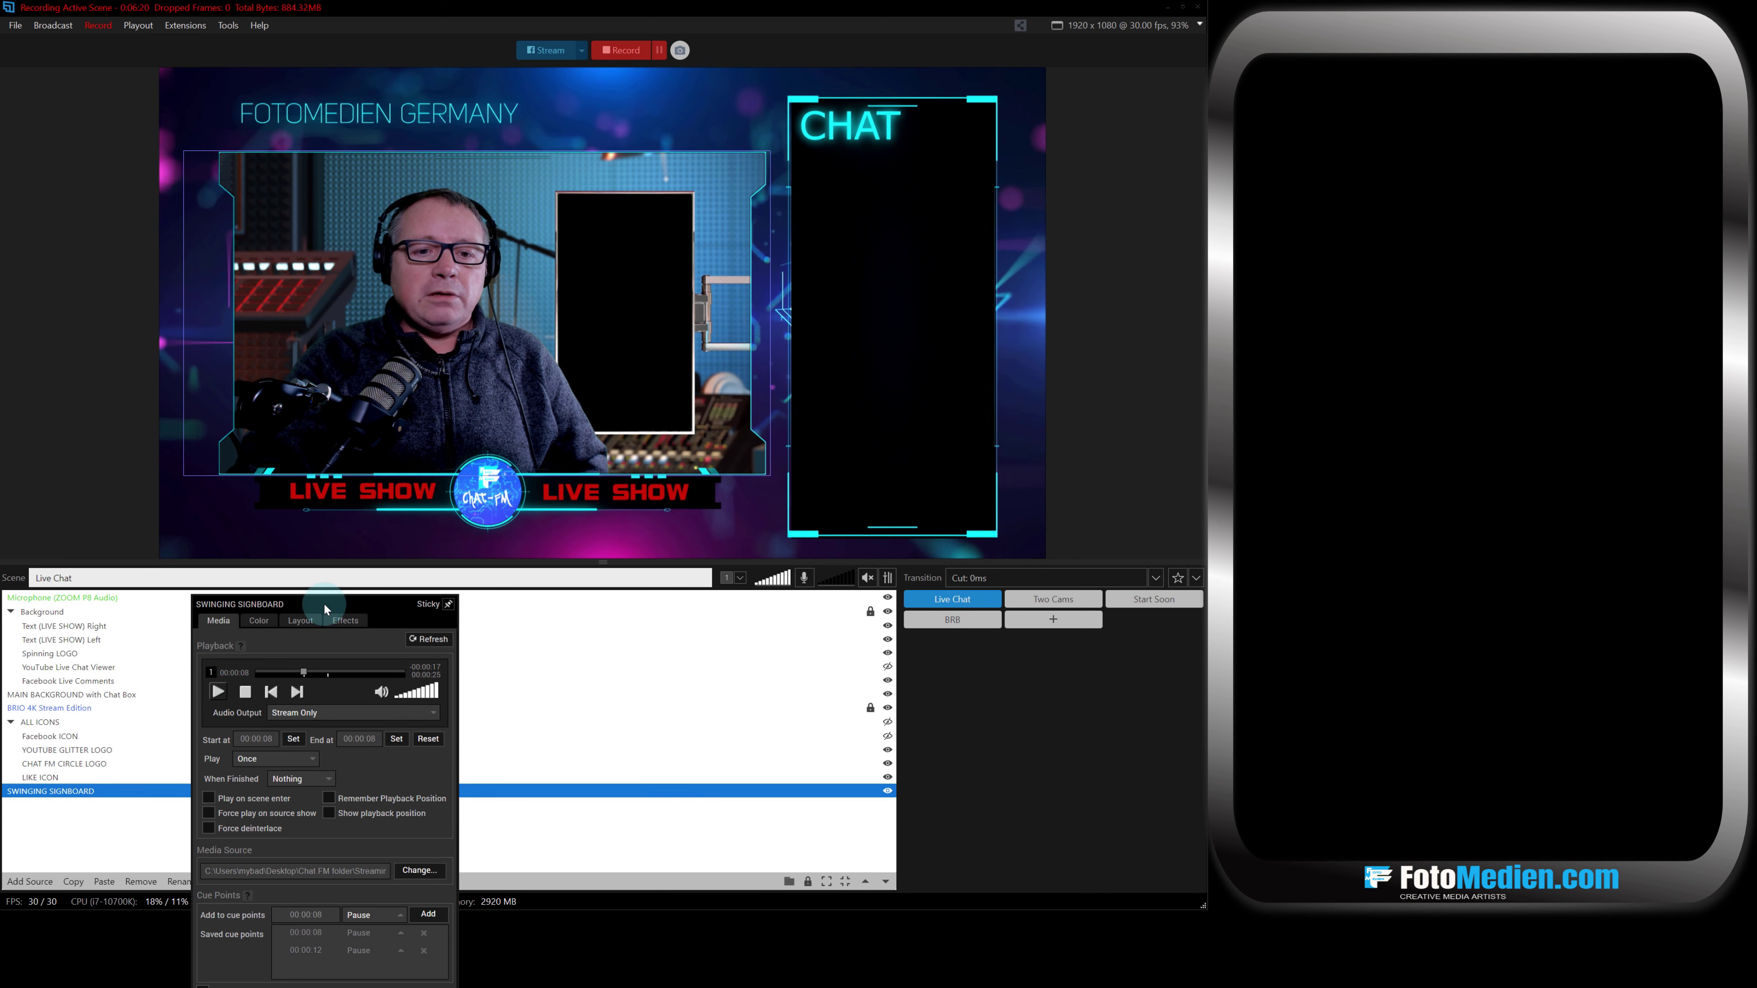
Examine the signboard's saved cue points and the action choices for a new cue point, keeping Pause selected.
drag(323, 604, 484, 407)
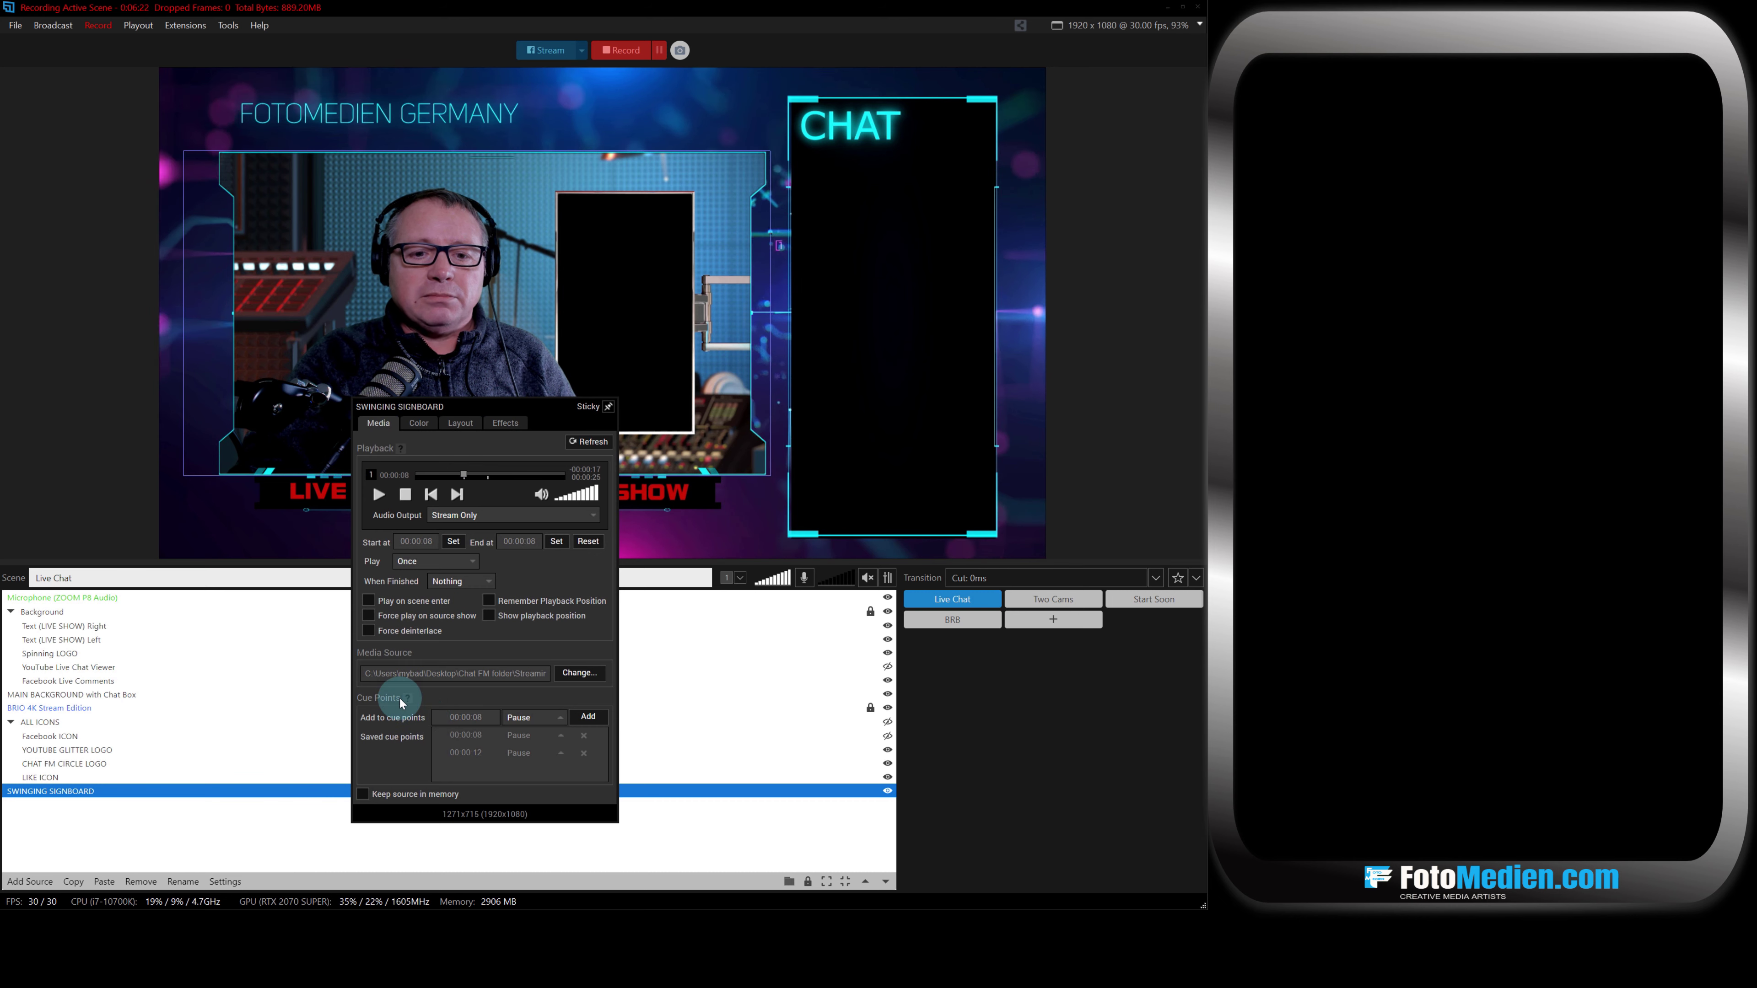
mouse_move(408, 701)
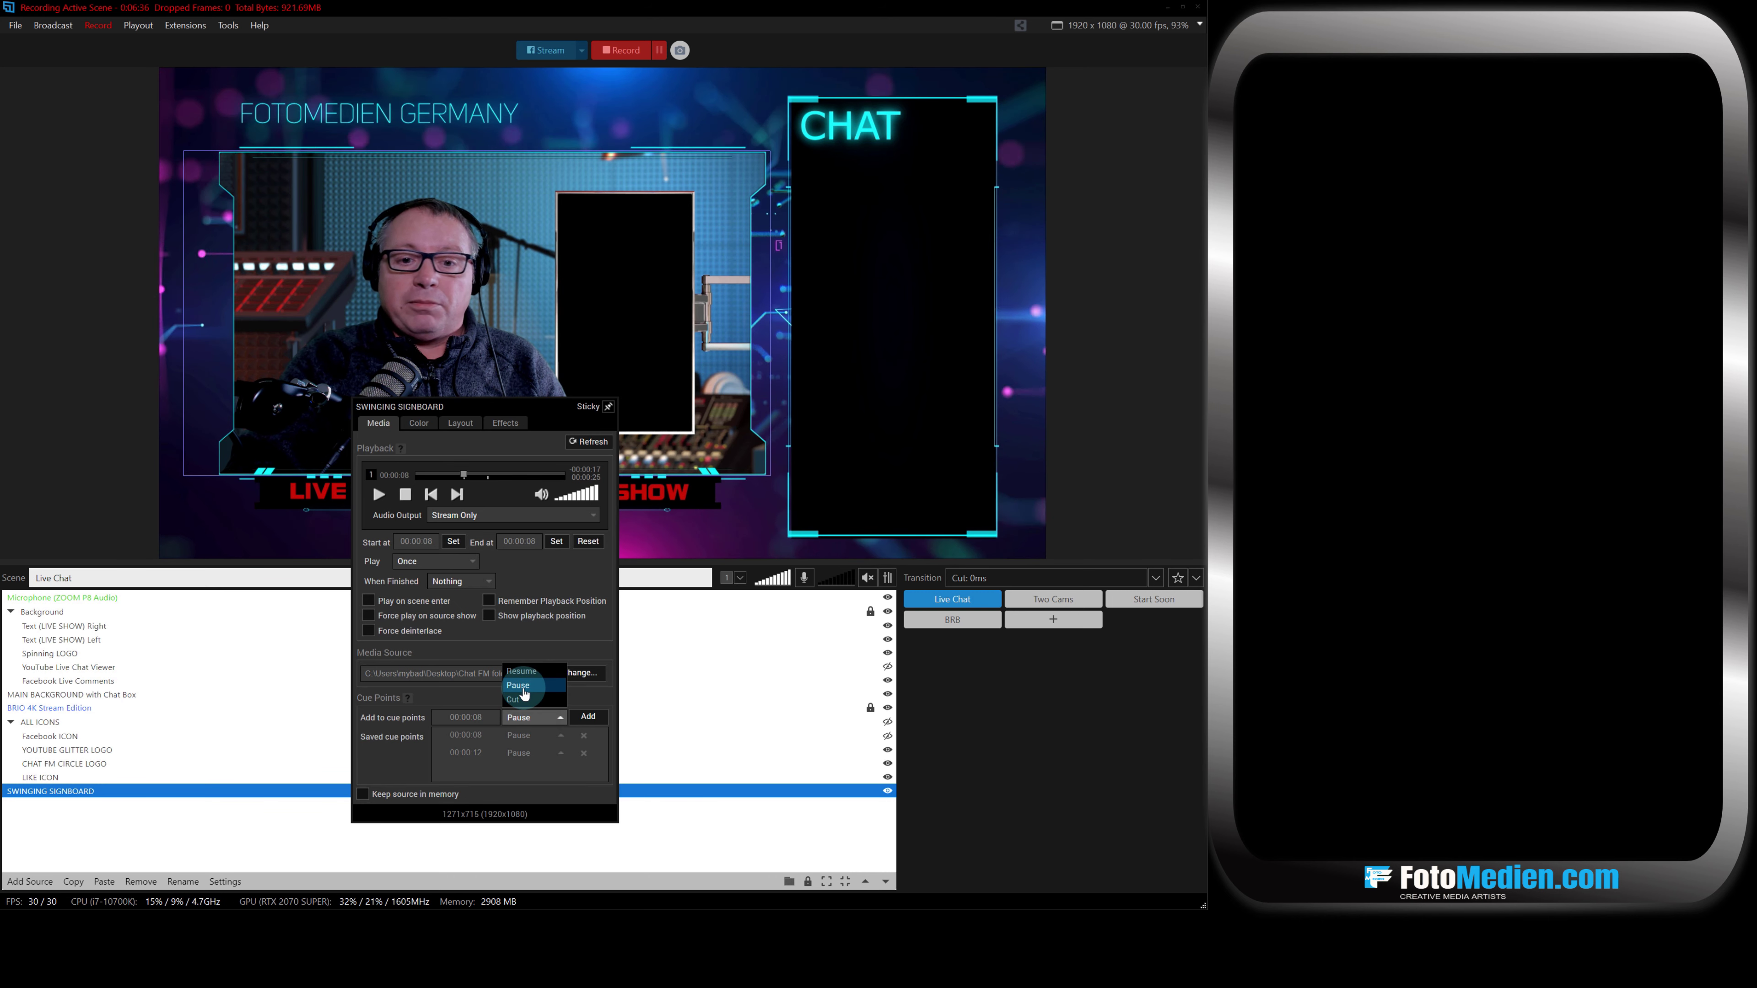
click(522, 685)
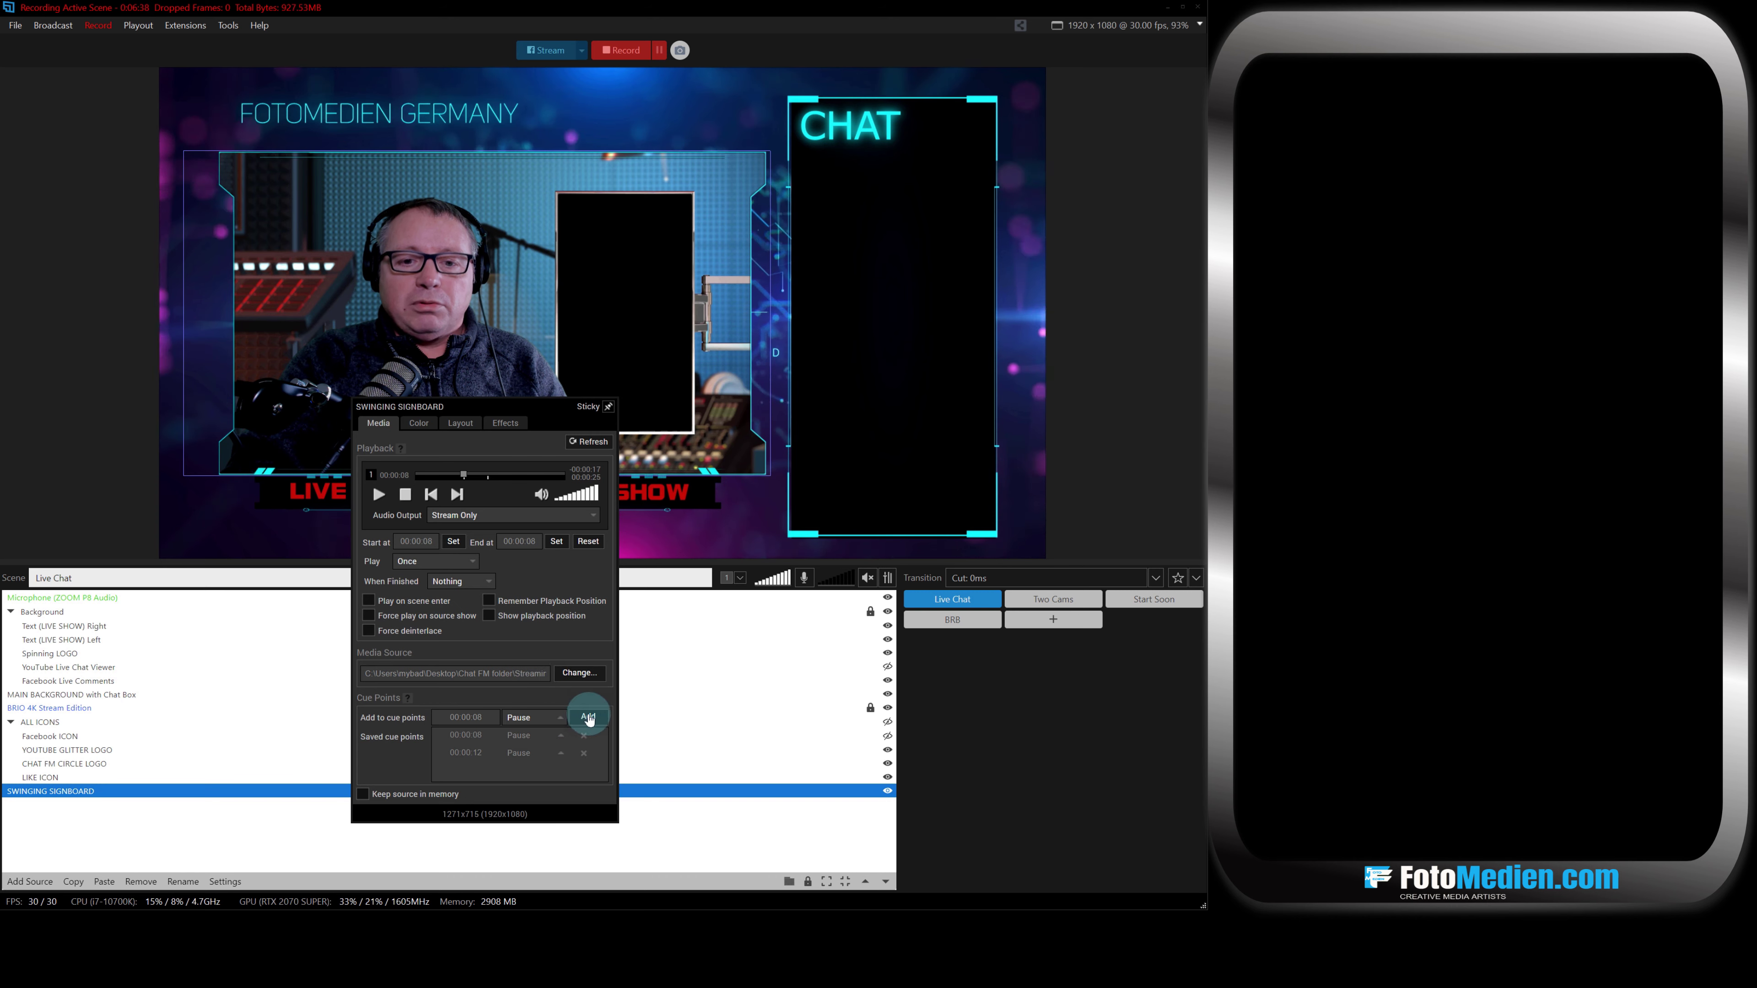
click(465, 735)
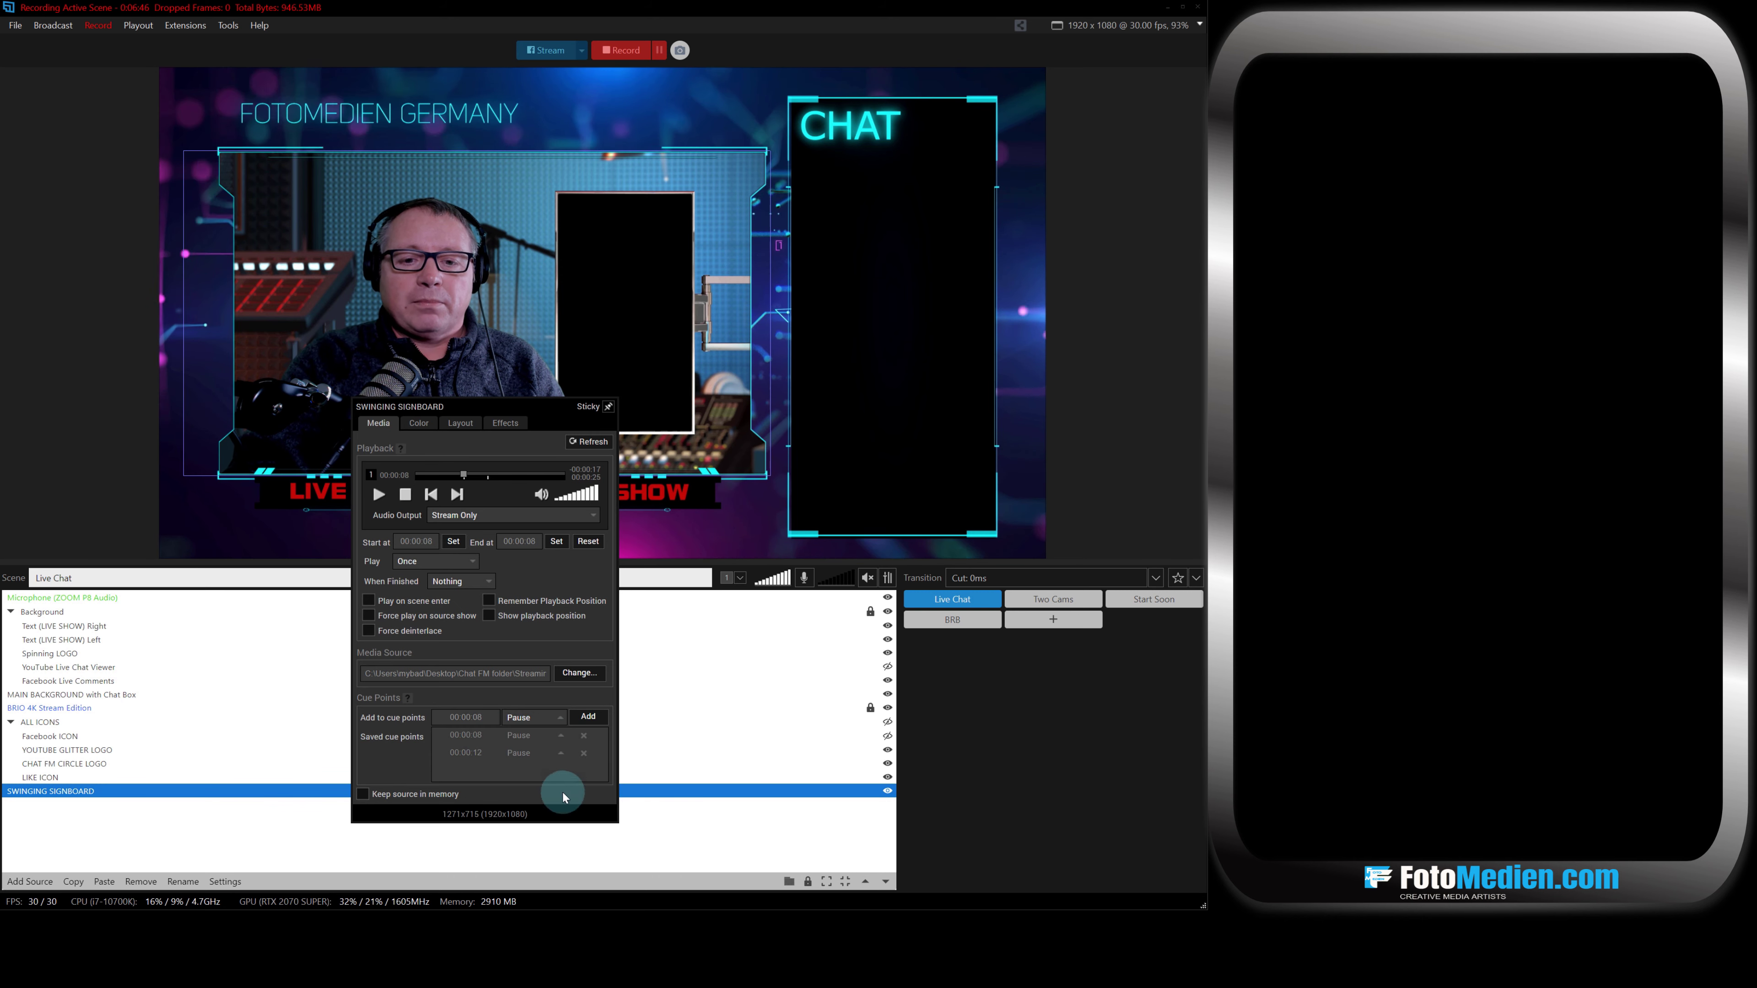
Close the signboard settings, show the ALL ICONS group on the signboard, and hide the group again.
click(430, 495)
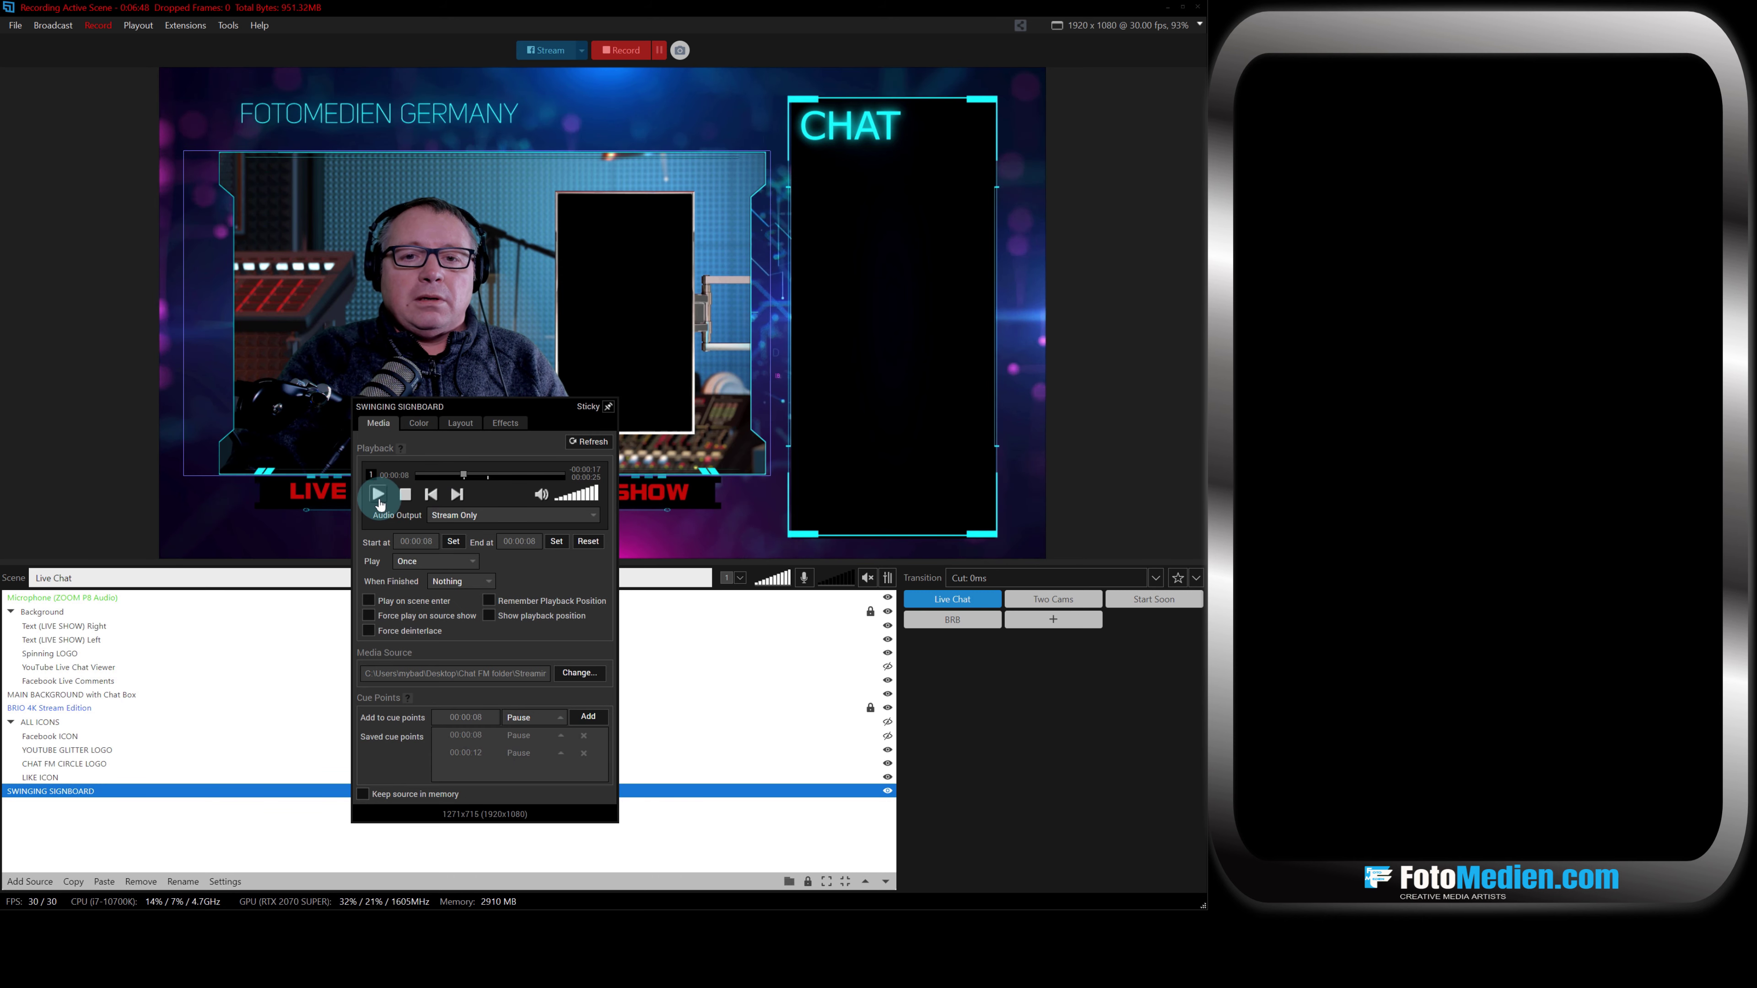
click(637, 302)
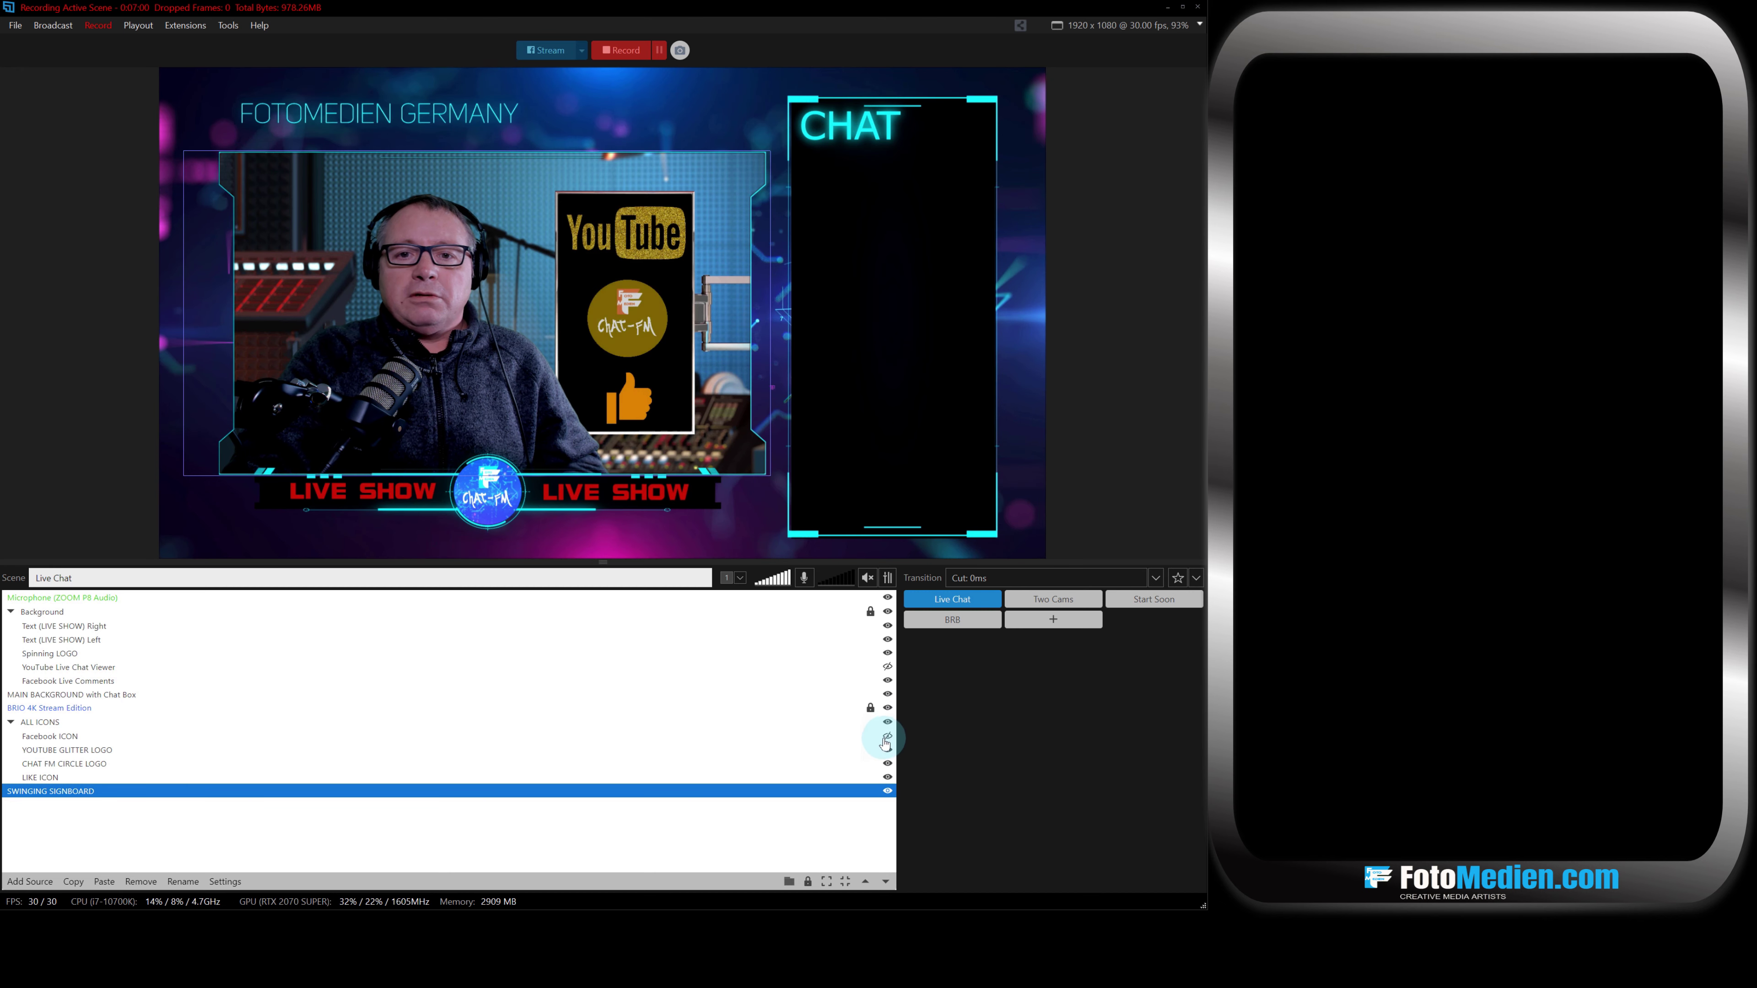
click(888, 722)
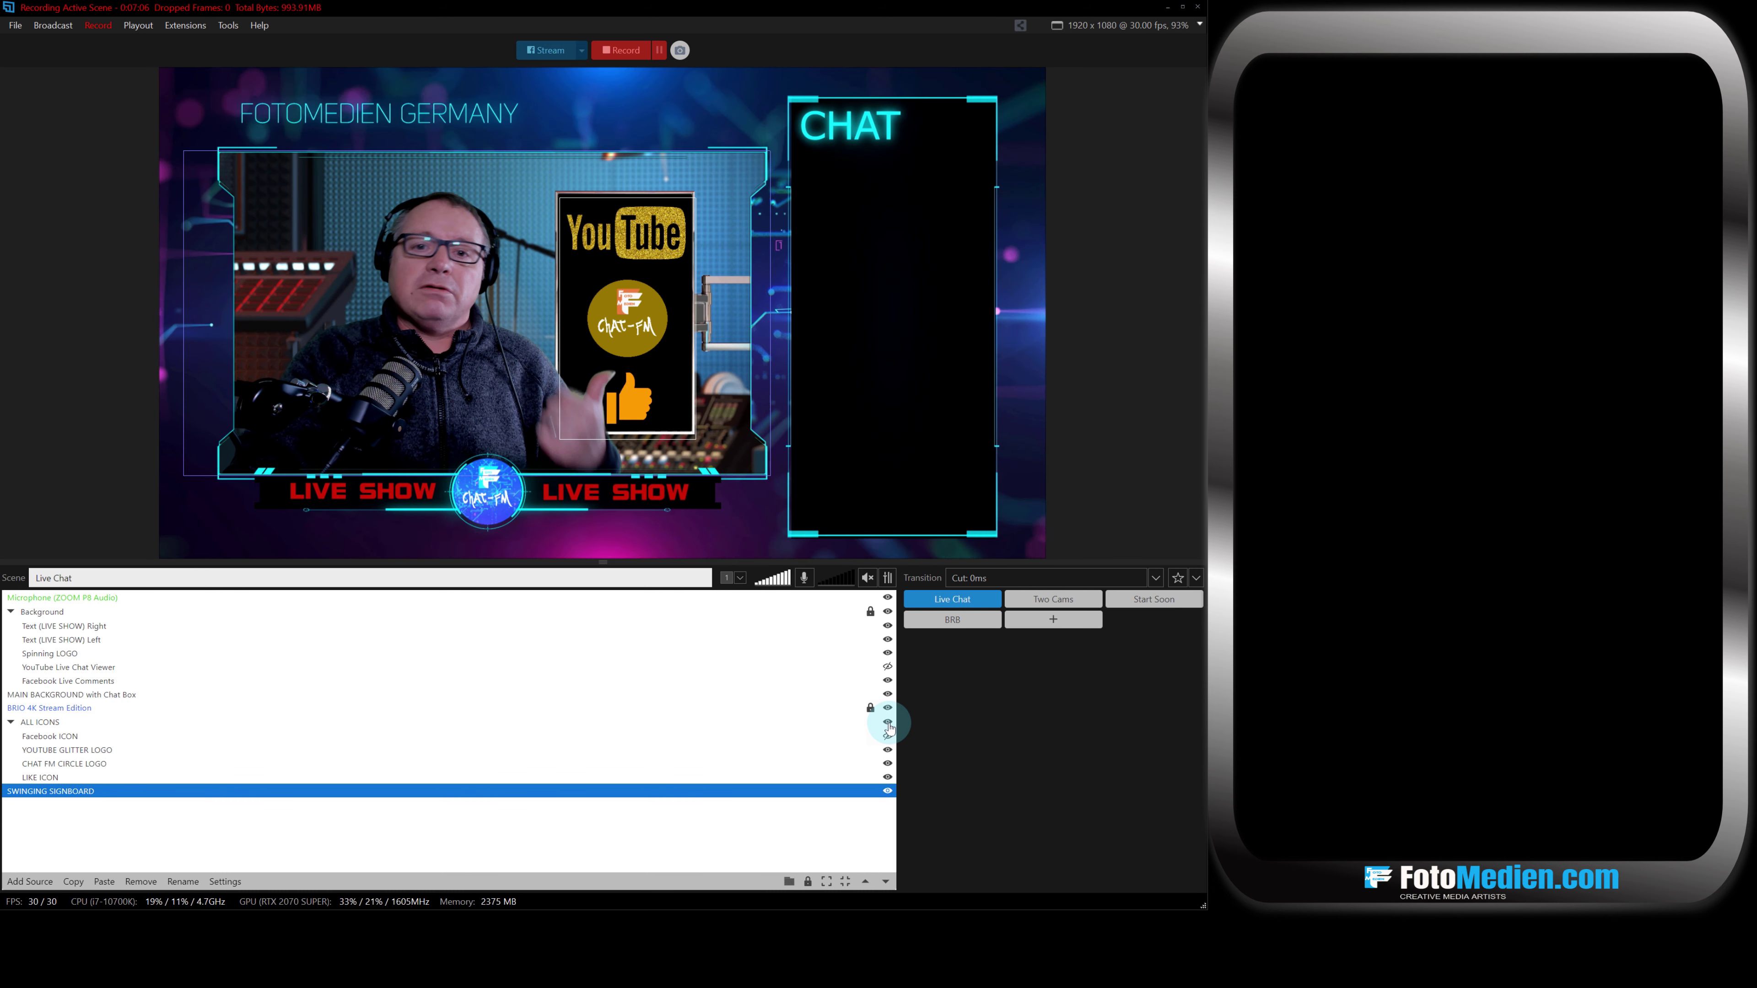
click(887, 723)
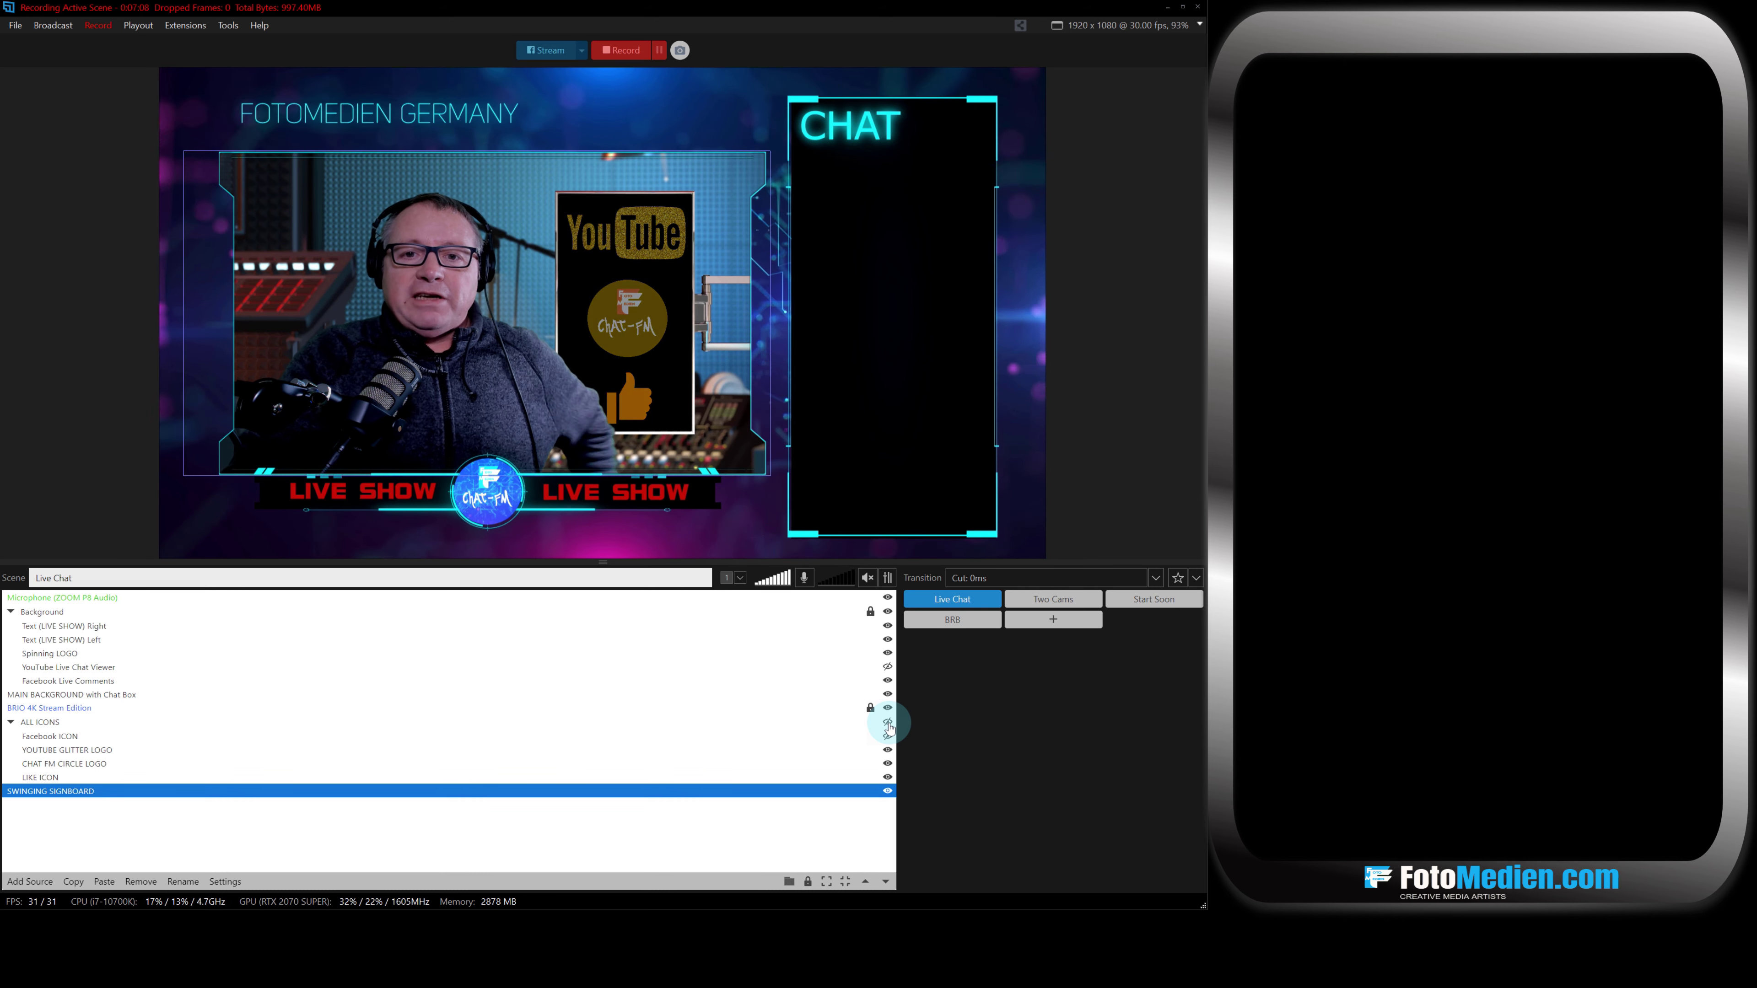
Resume the SWINGING SIGNBOARD media from the first cue point and play it to the second one.
double_click(379, 791)
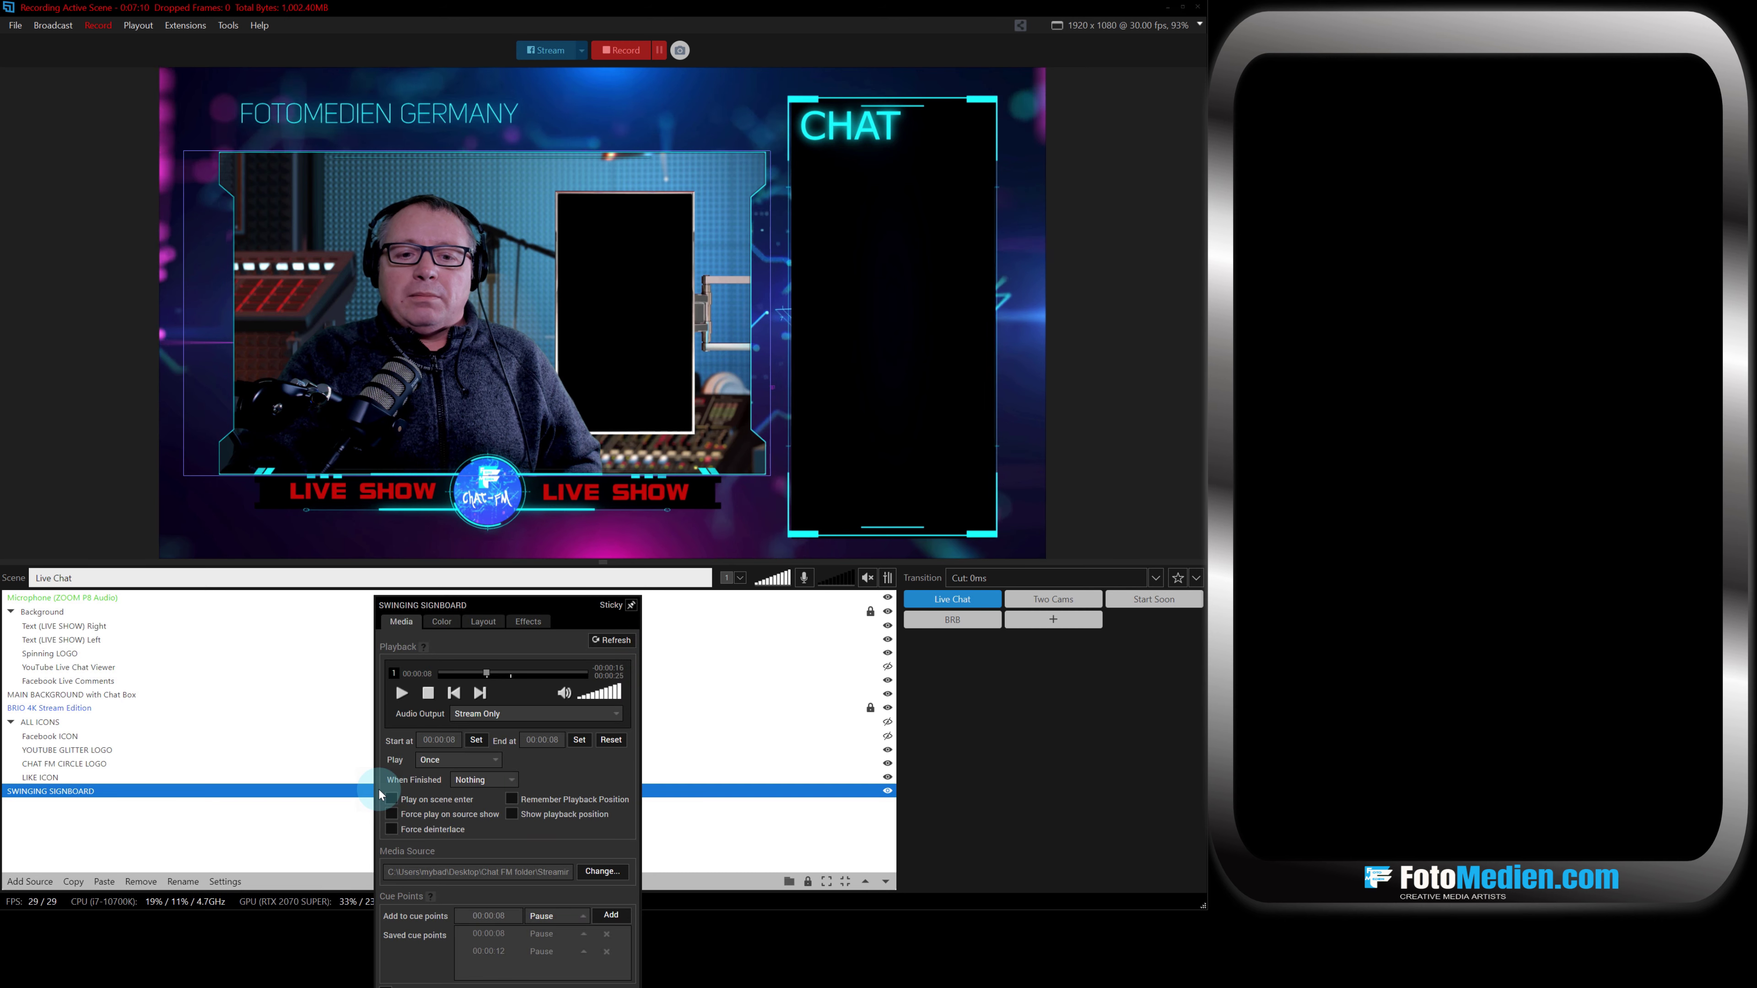
click(400, 699)
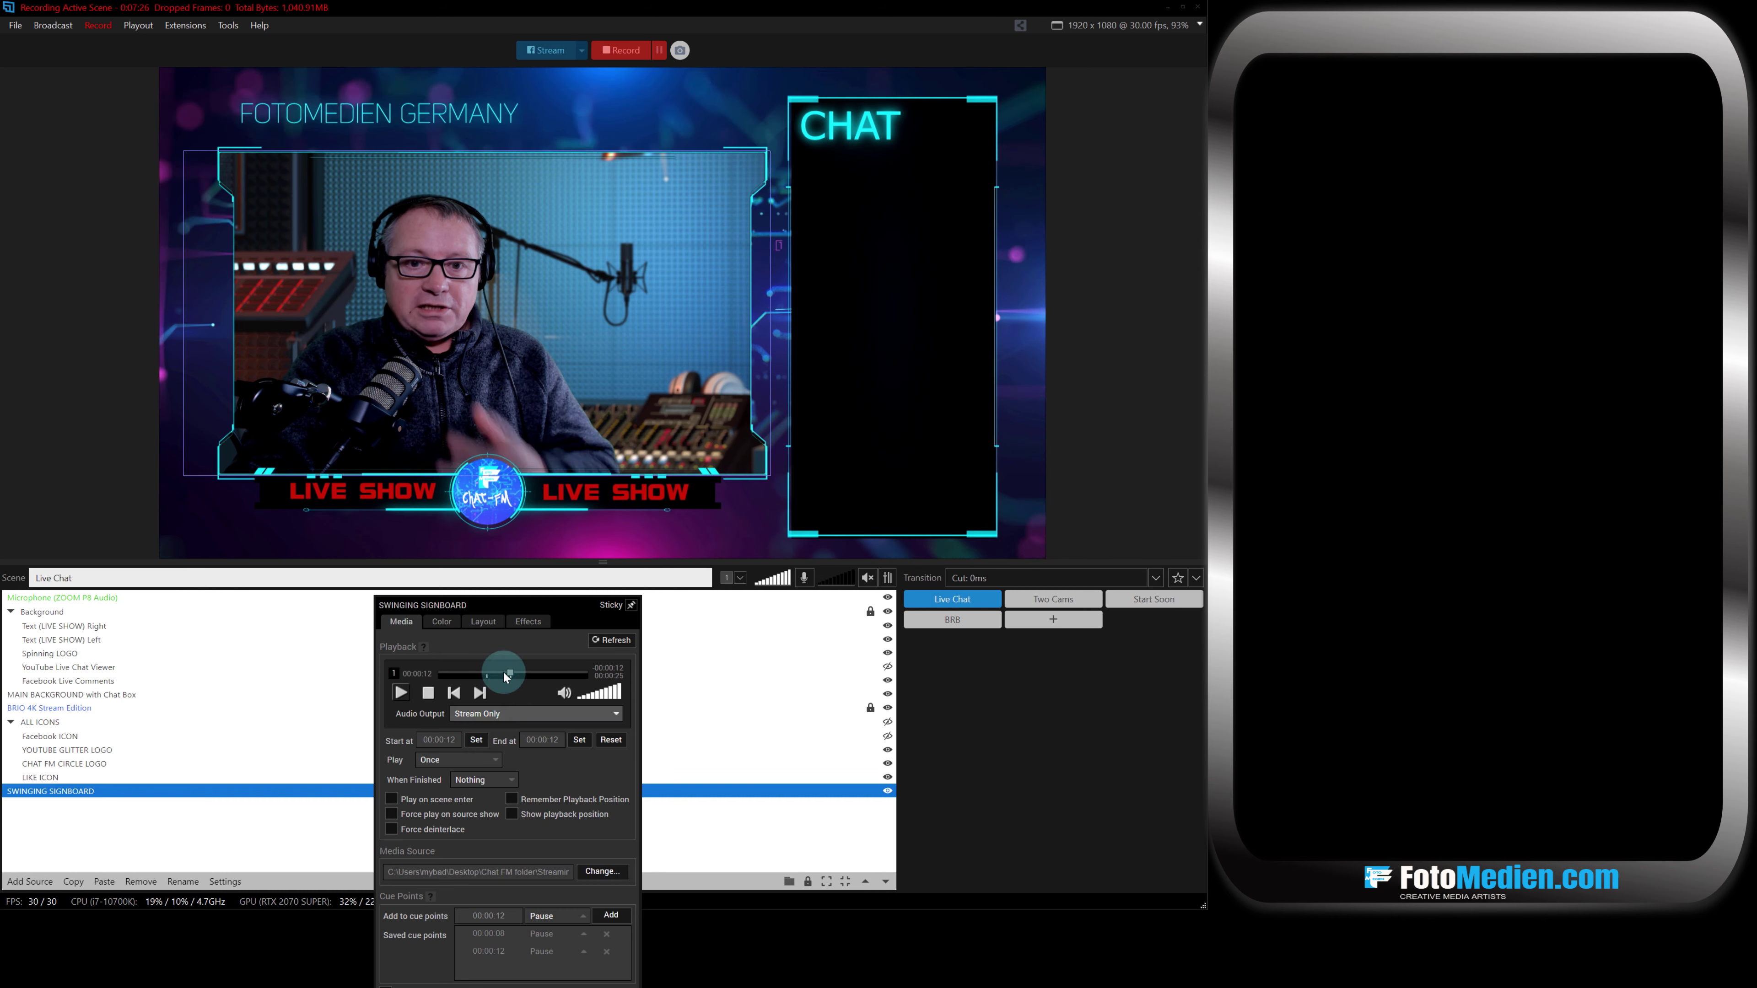
Review the SWINGING SIGNBOARD playback options, replay its media, and close the signboard settings.
drag(498, 604, 508, 538)
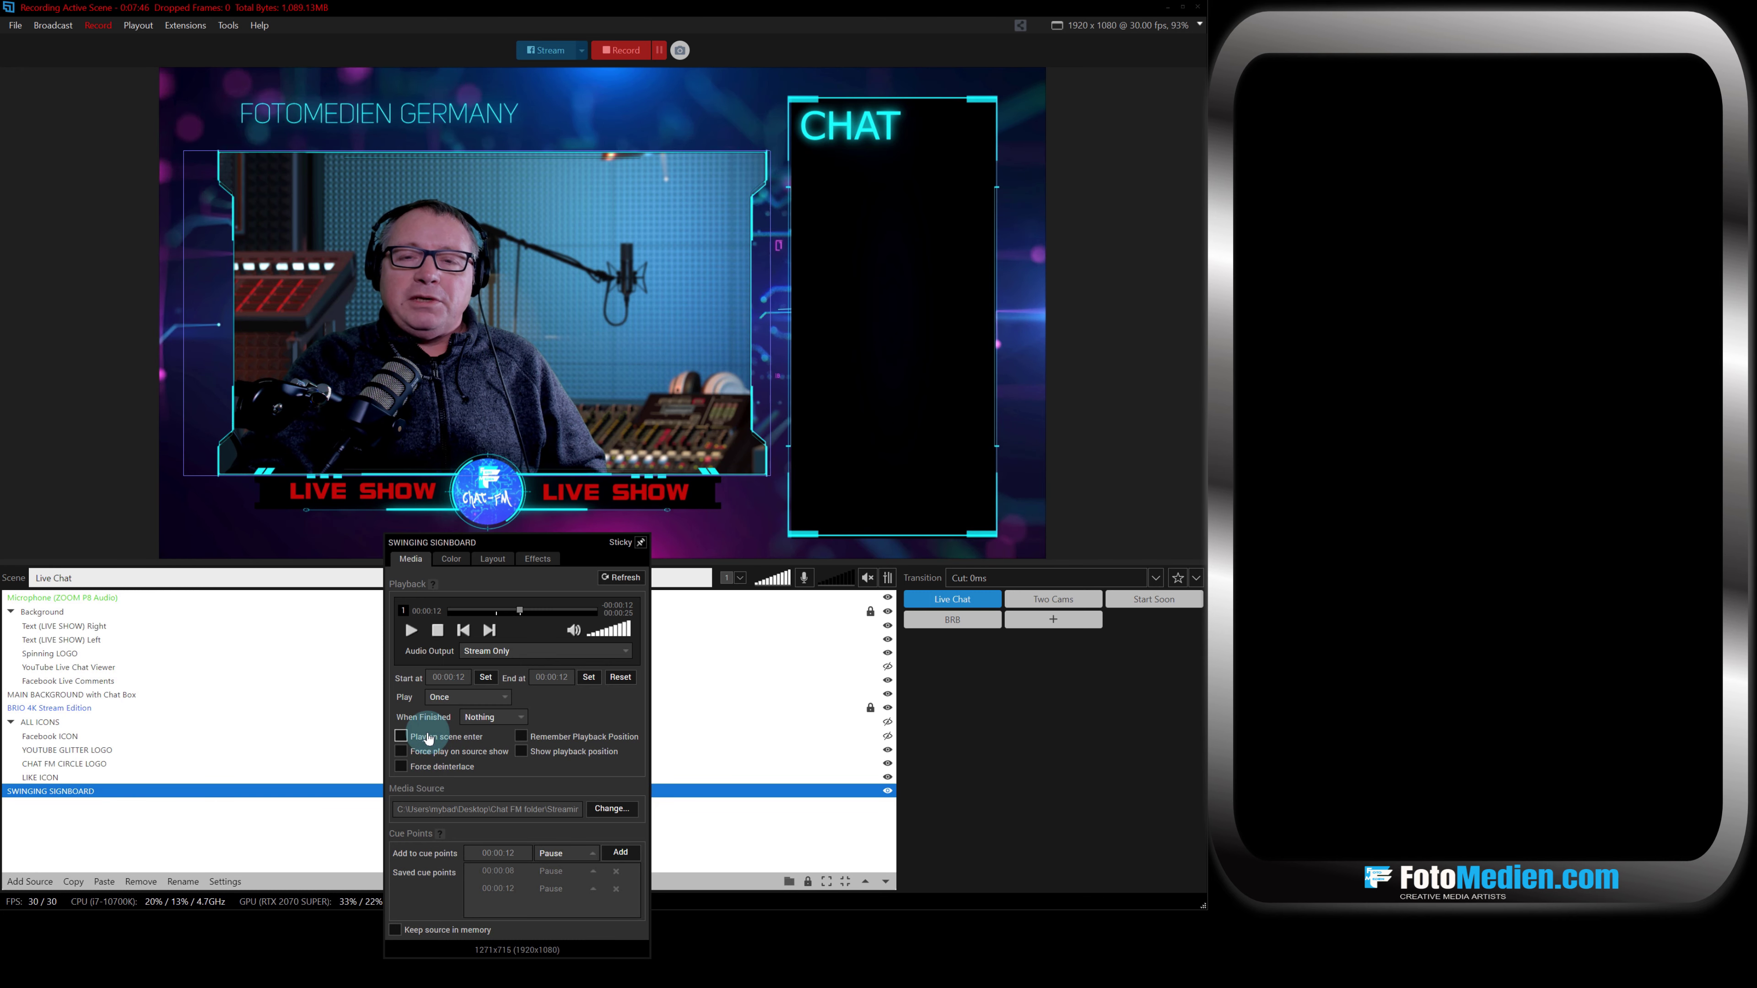
click(970, 800)
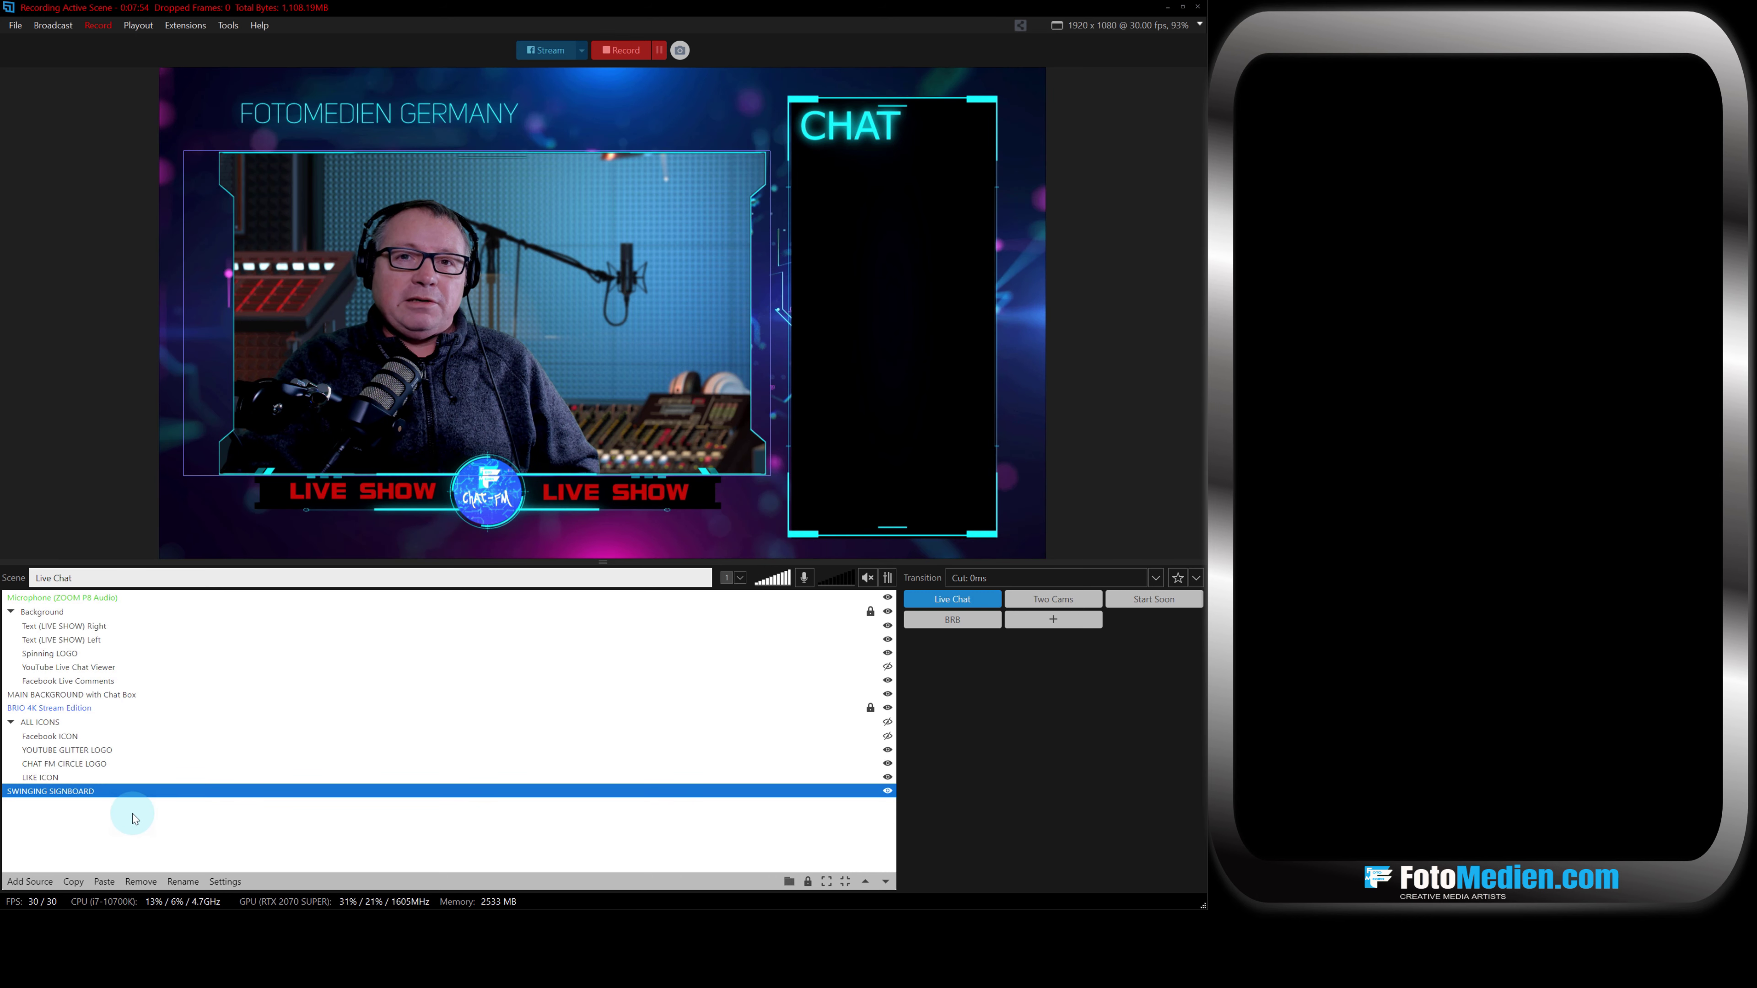
double_click(86, 792)
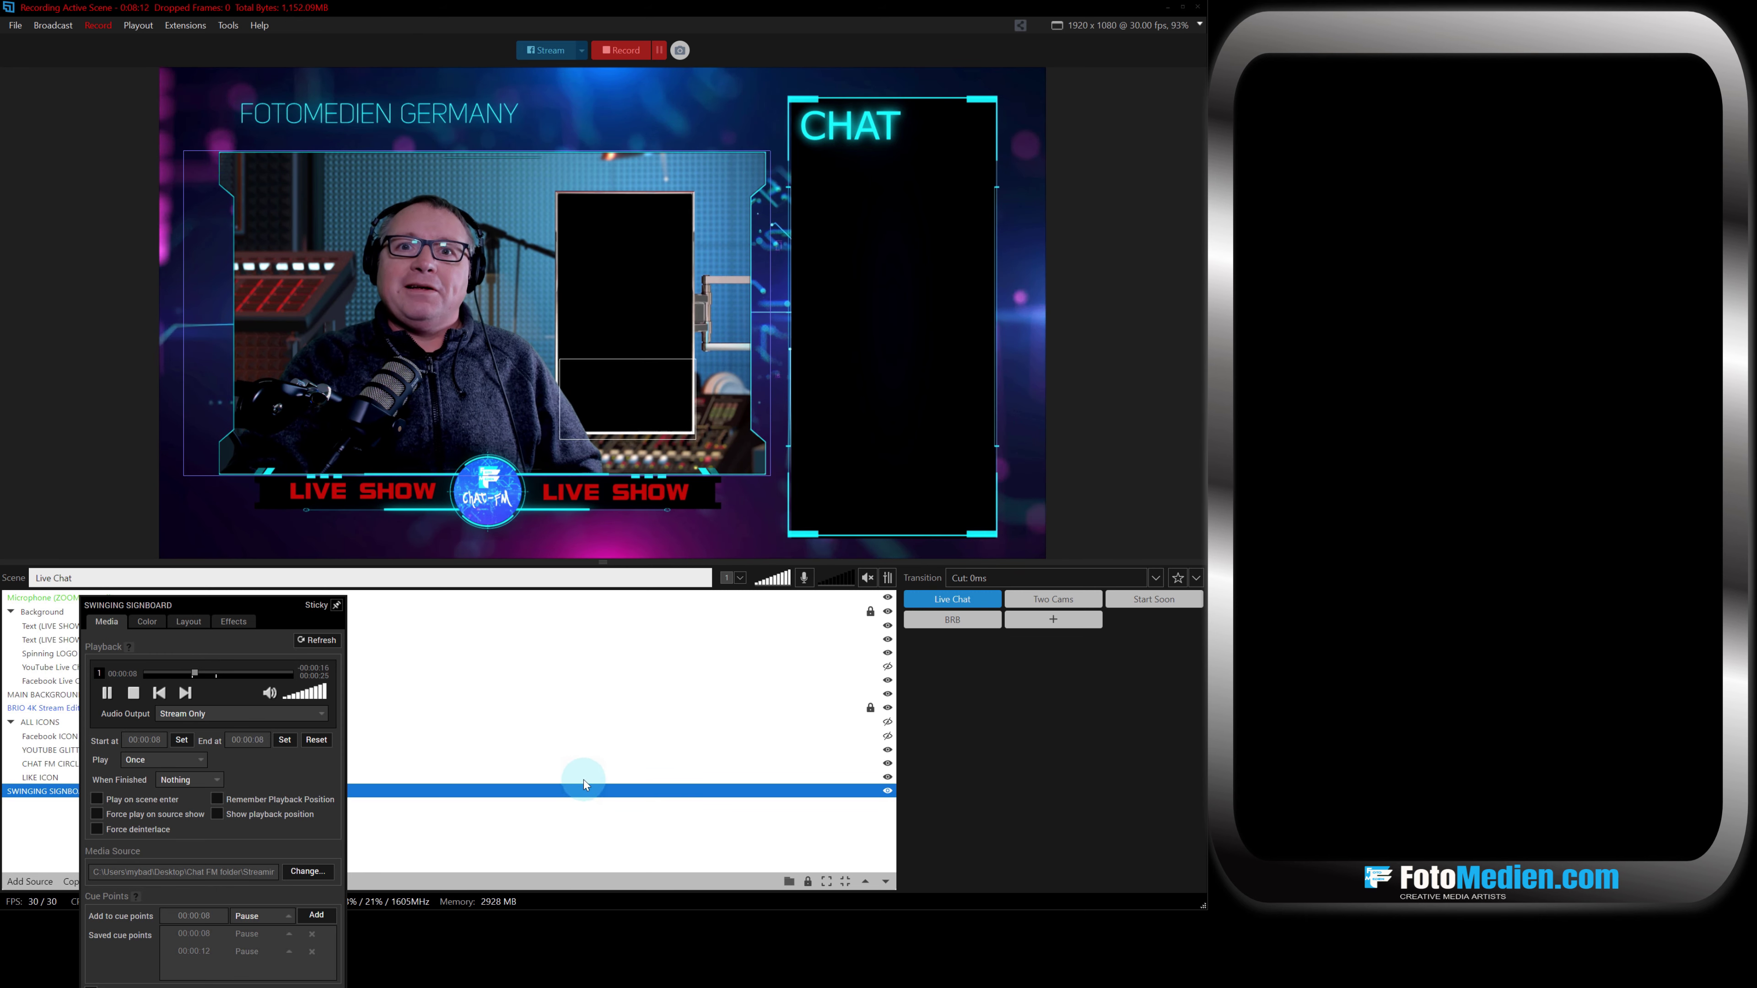
click(631, 844)
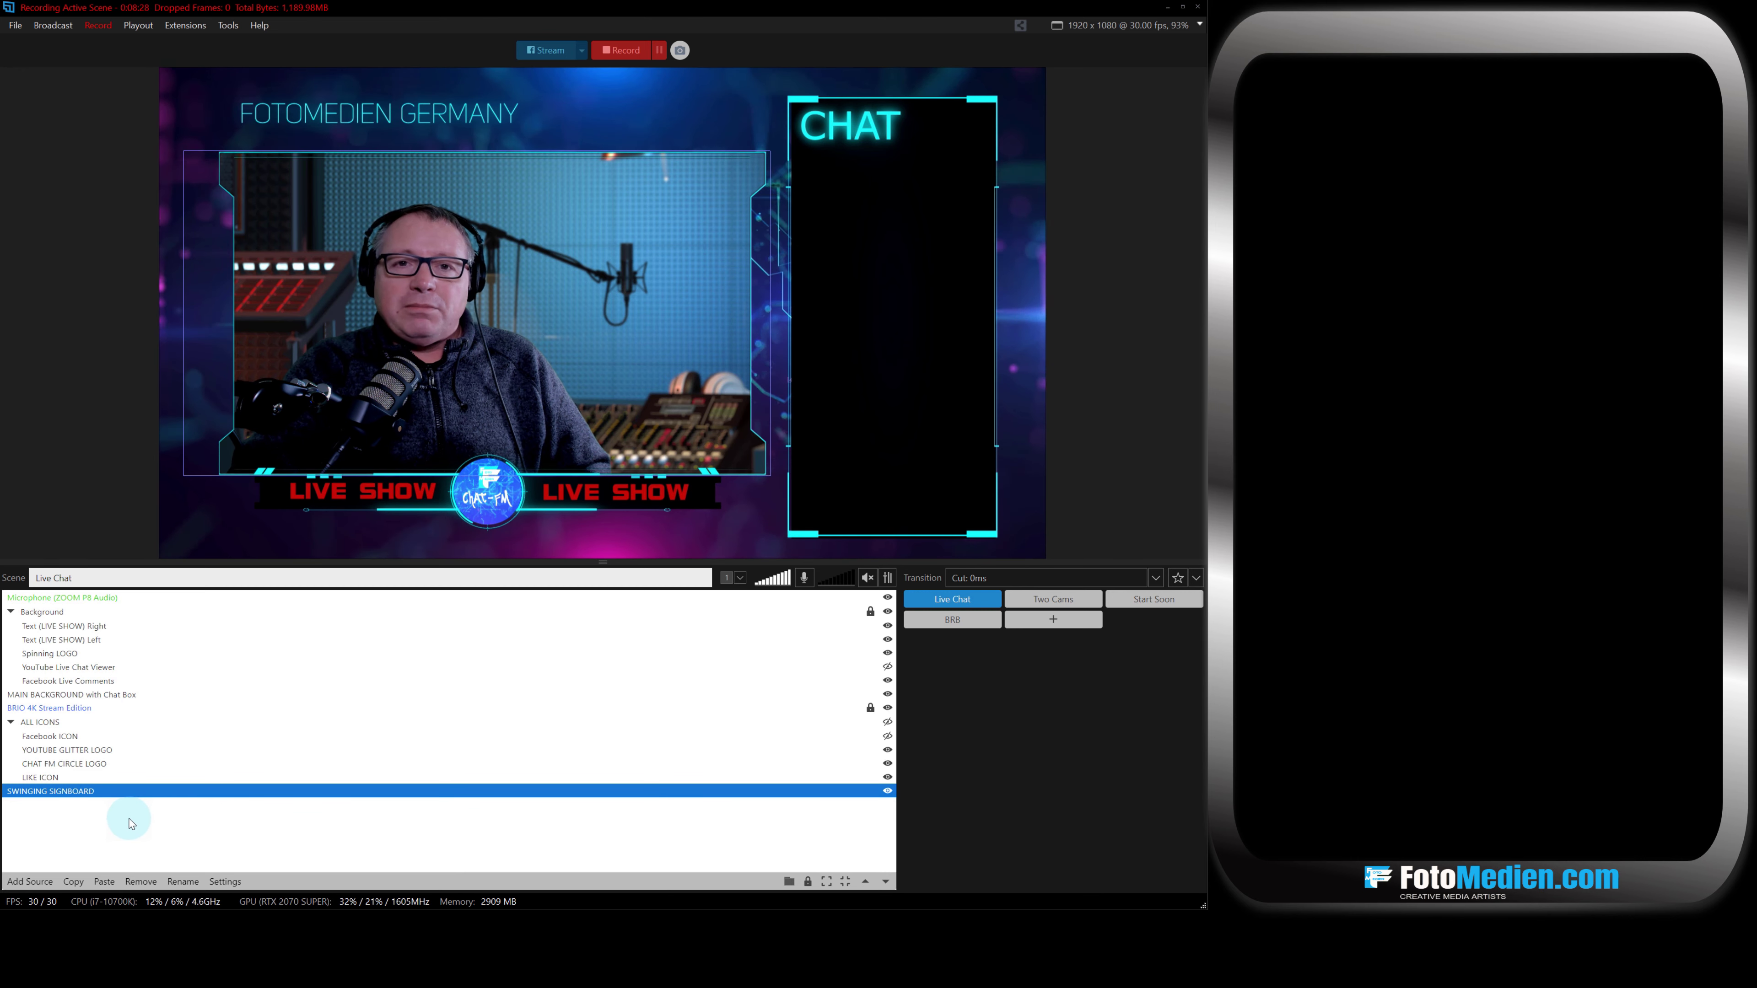
Add a Color Matte source and shape it into an upright panel over the camera image beside the presenter.
click(38, 883)
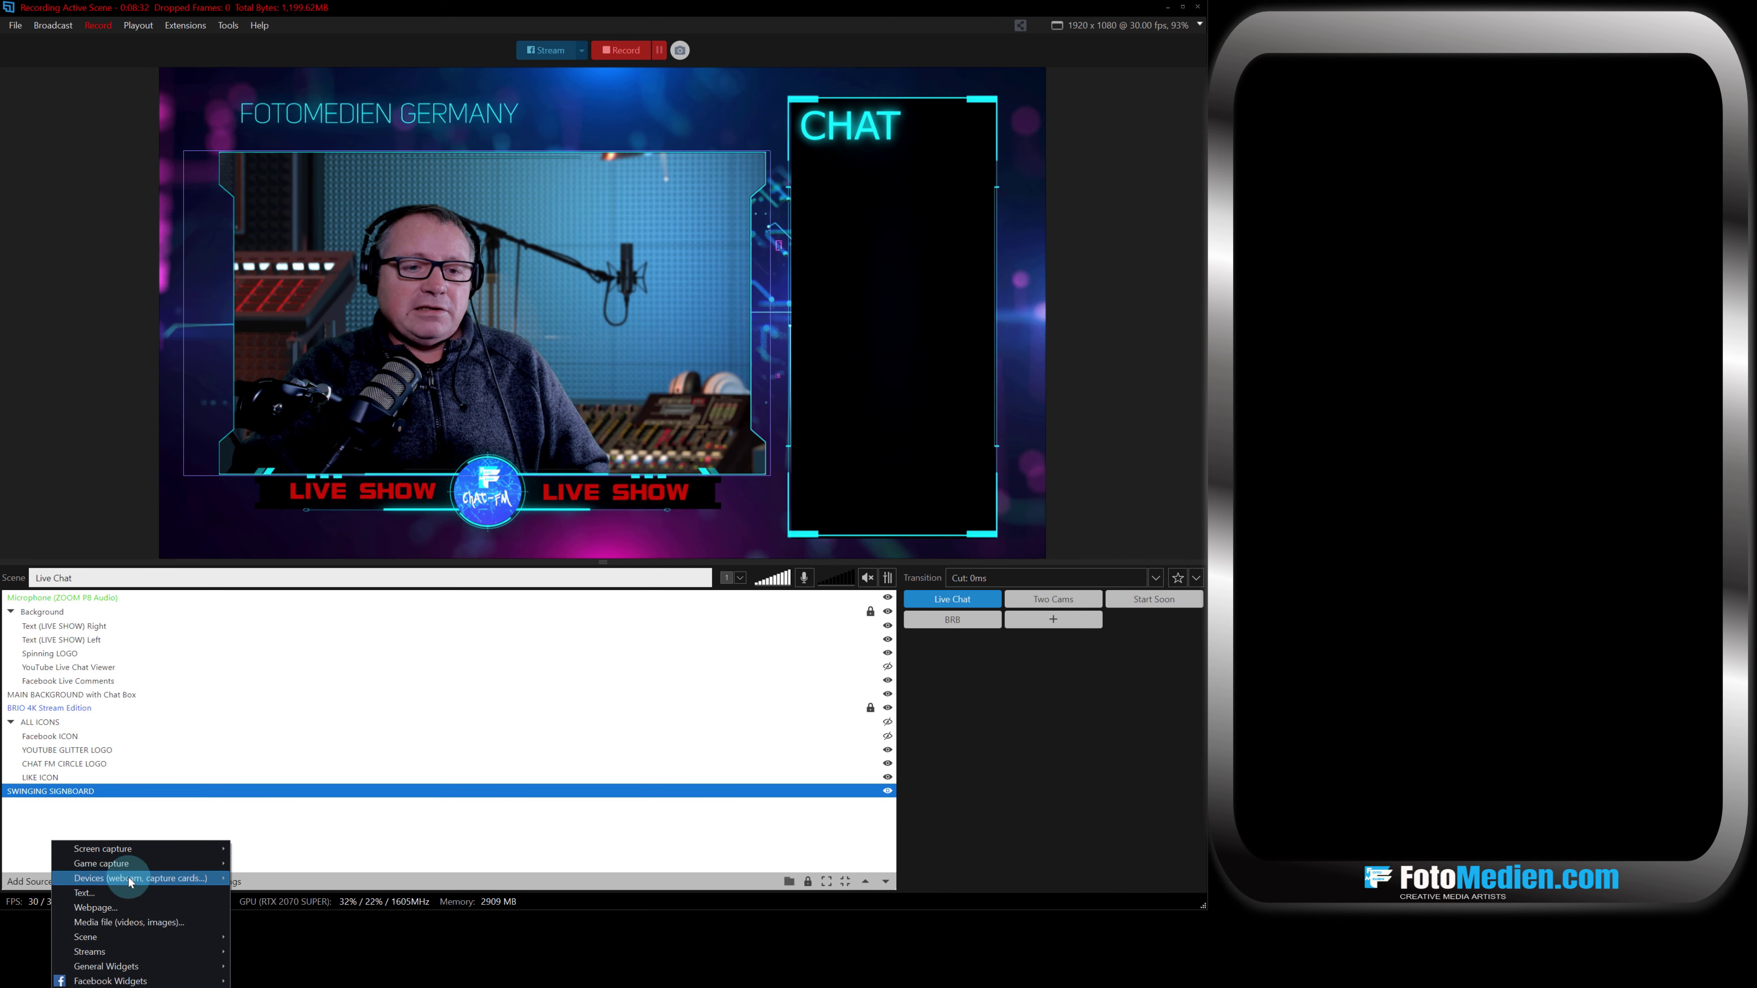
mouse_move(138, 966)
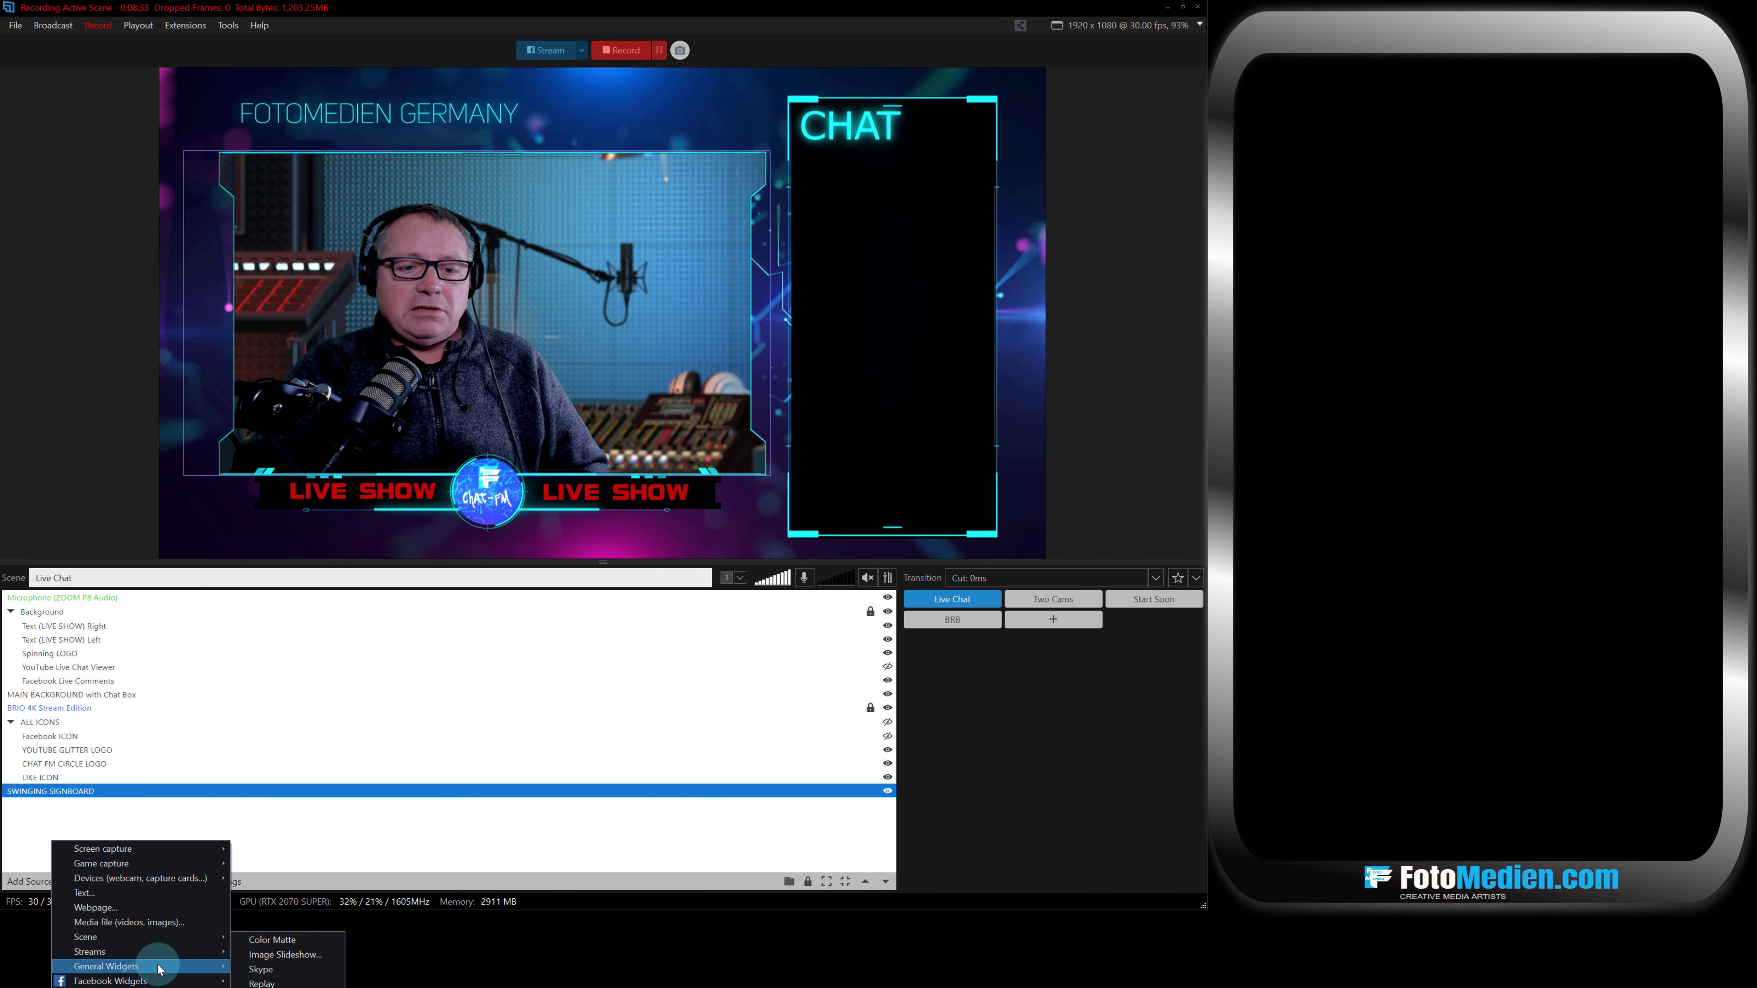
click(263, 944)
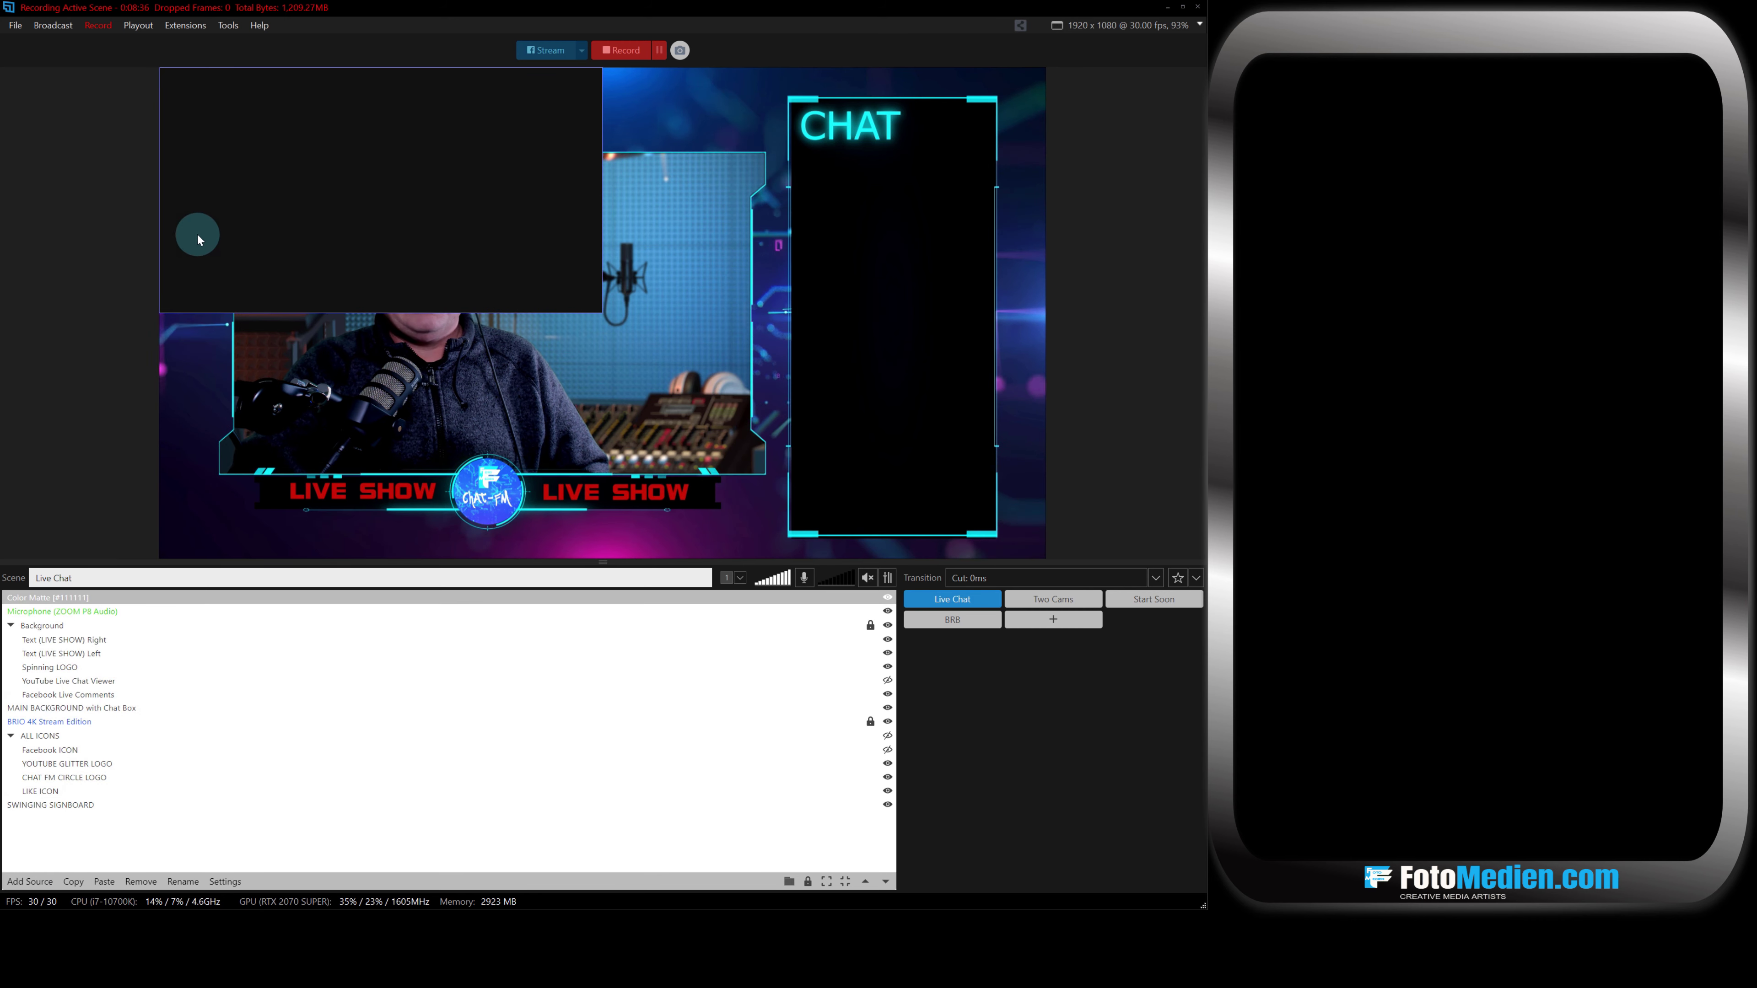
drag(163, 210, 466, 181)
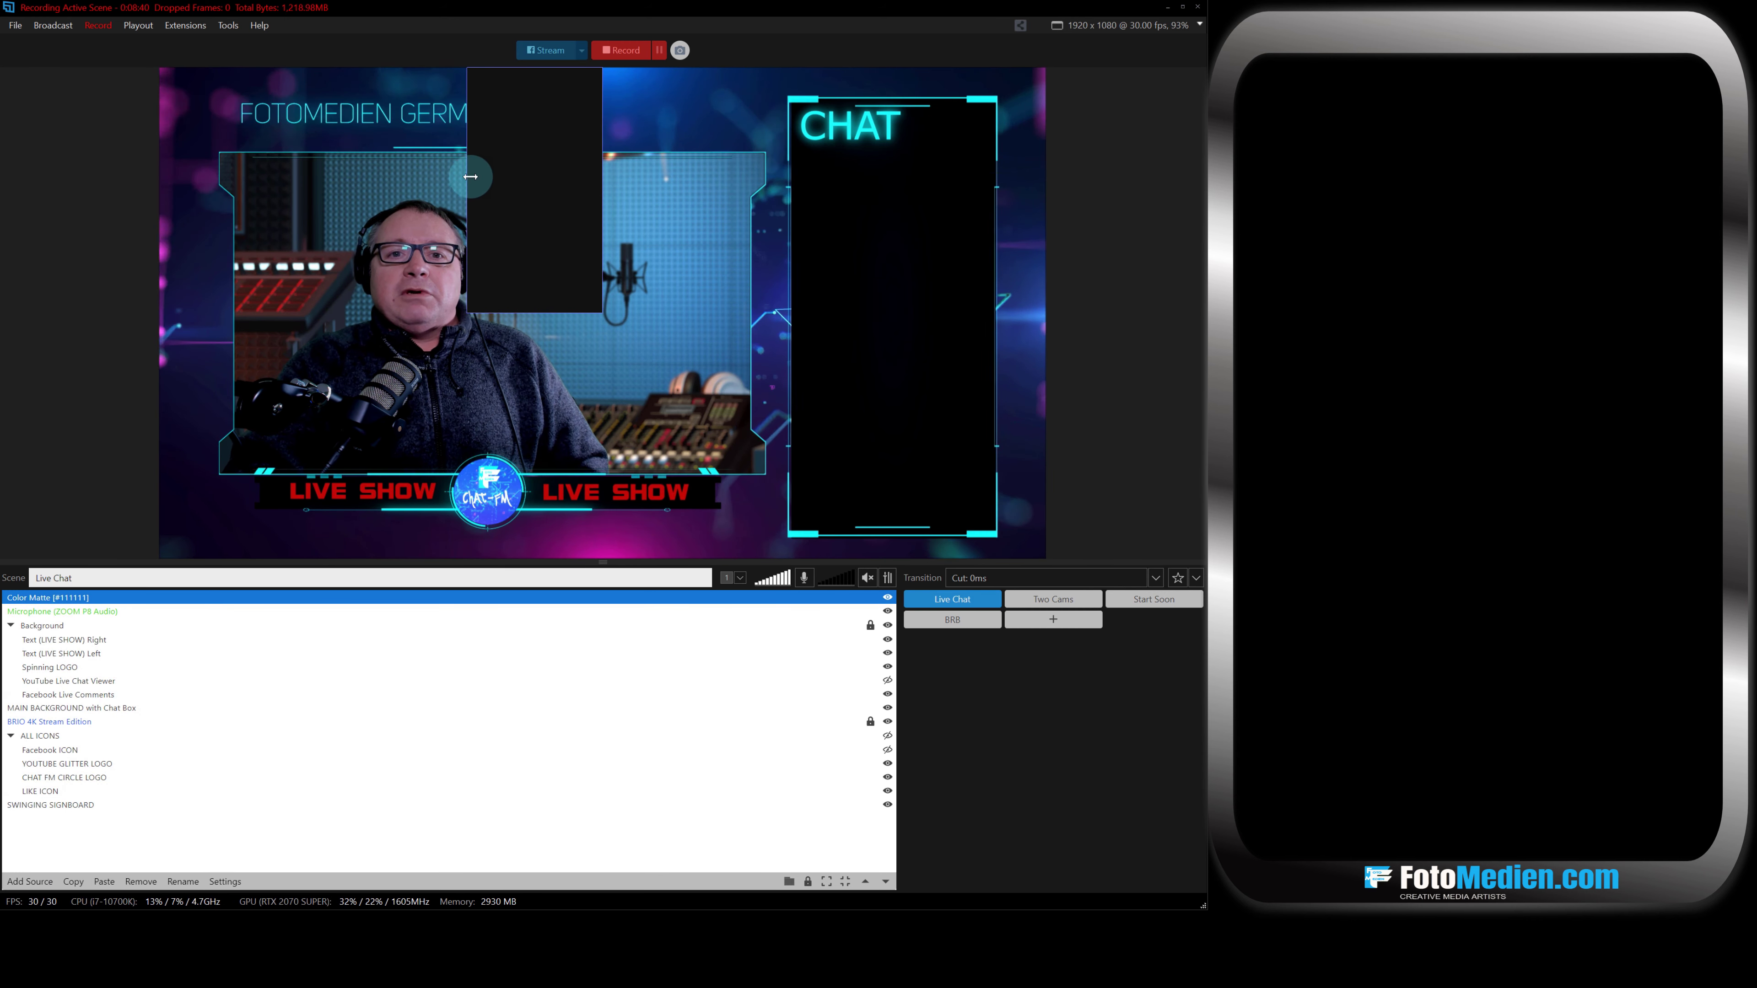
drag(524, 71, 529, 112)
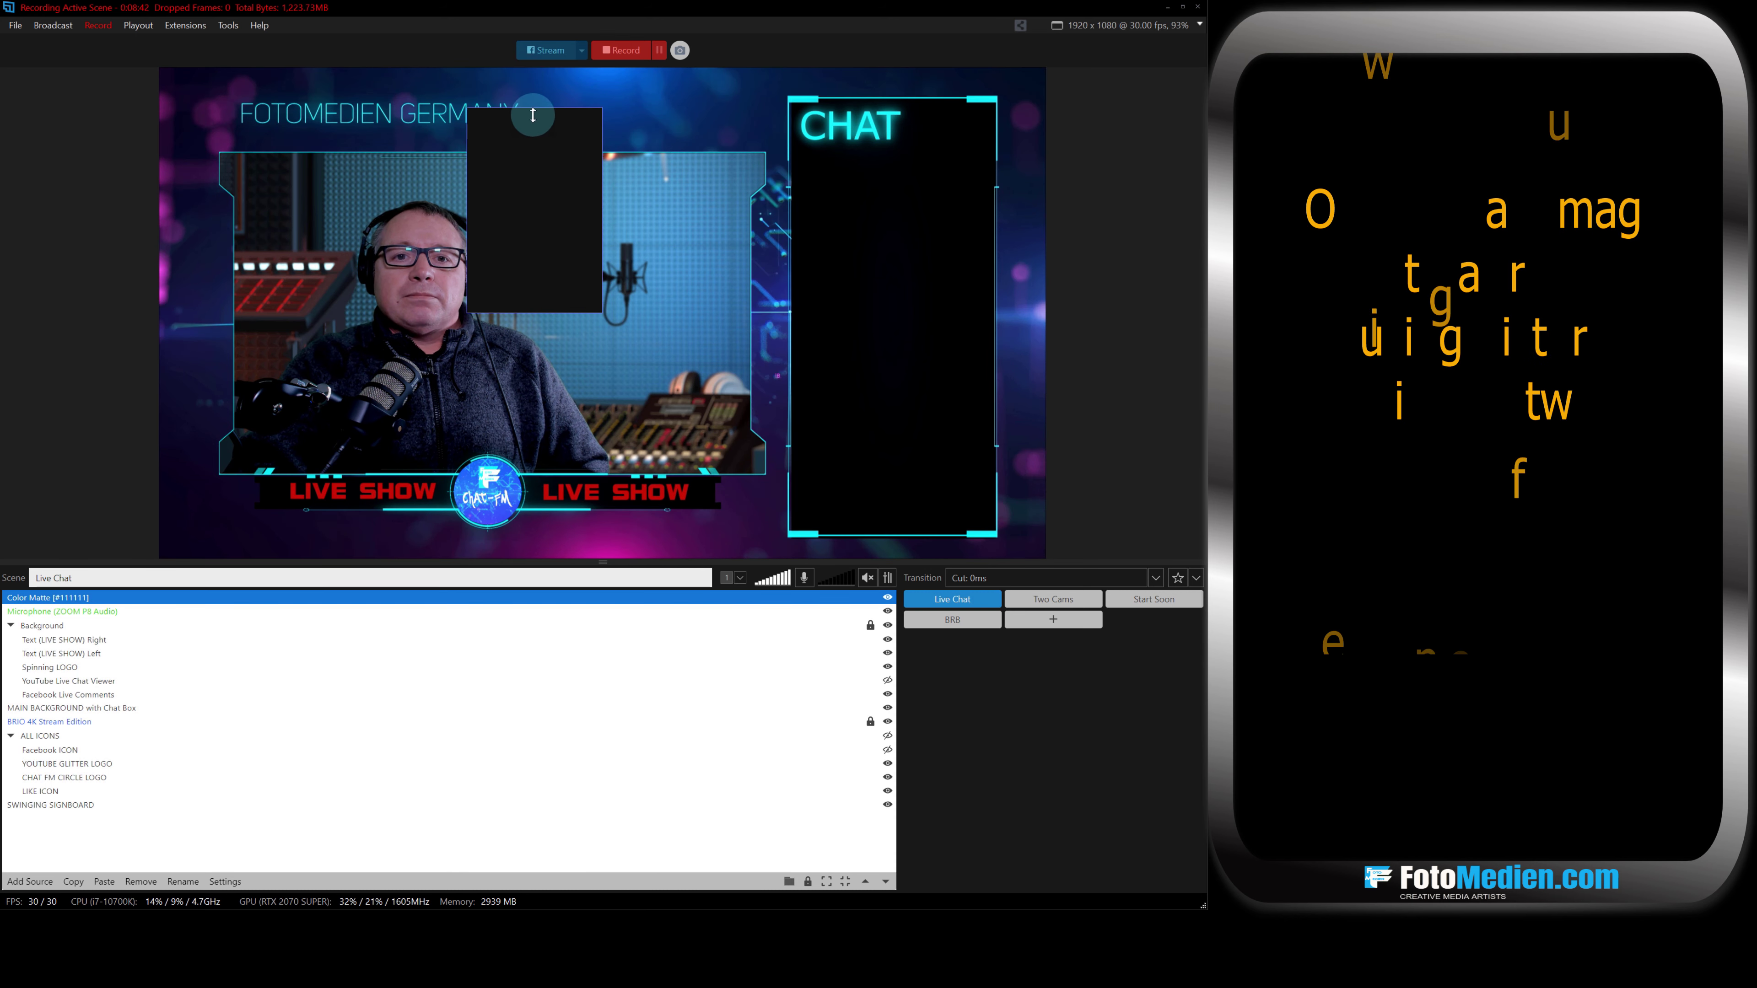
drag(528, 209, 676, 317)
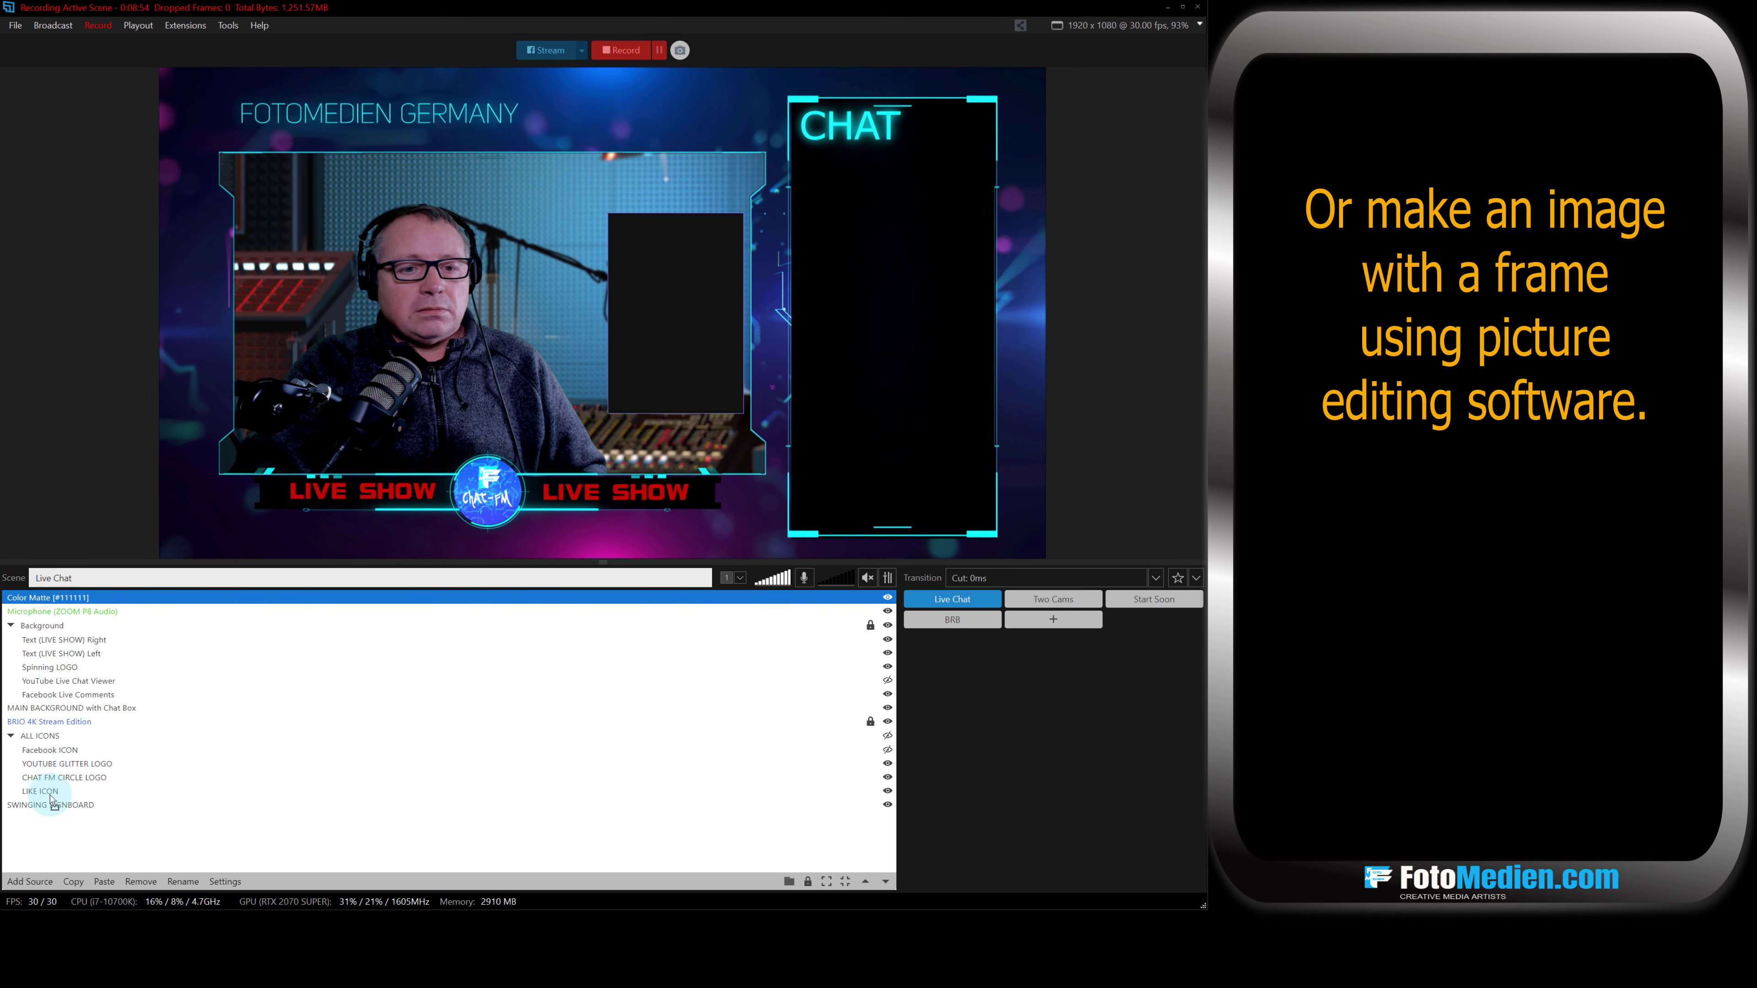
Reorder the Color Matte between the ALL ICONS group and SWINGING SIGNBOARD, and fit it behind the shown icons.
drag(50, 805, 57, 791)
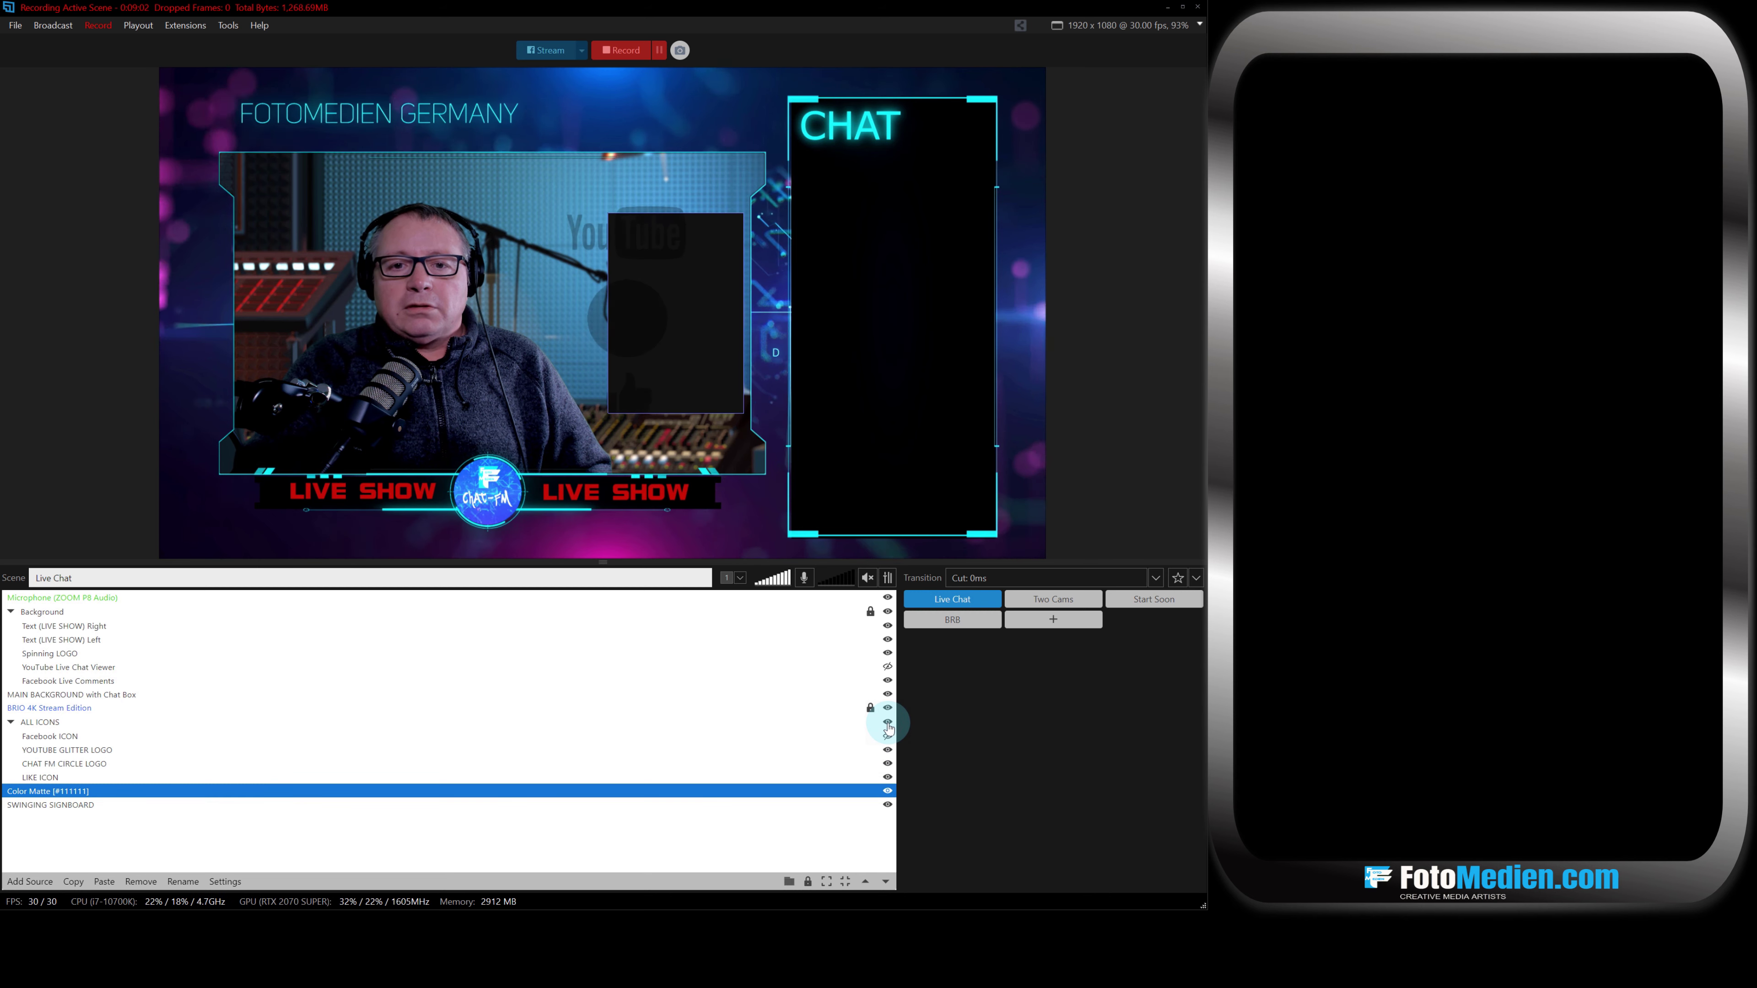
click(673, 284)
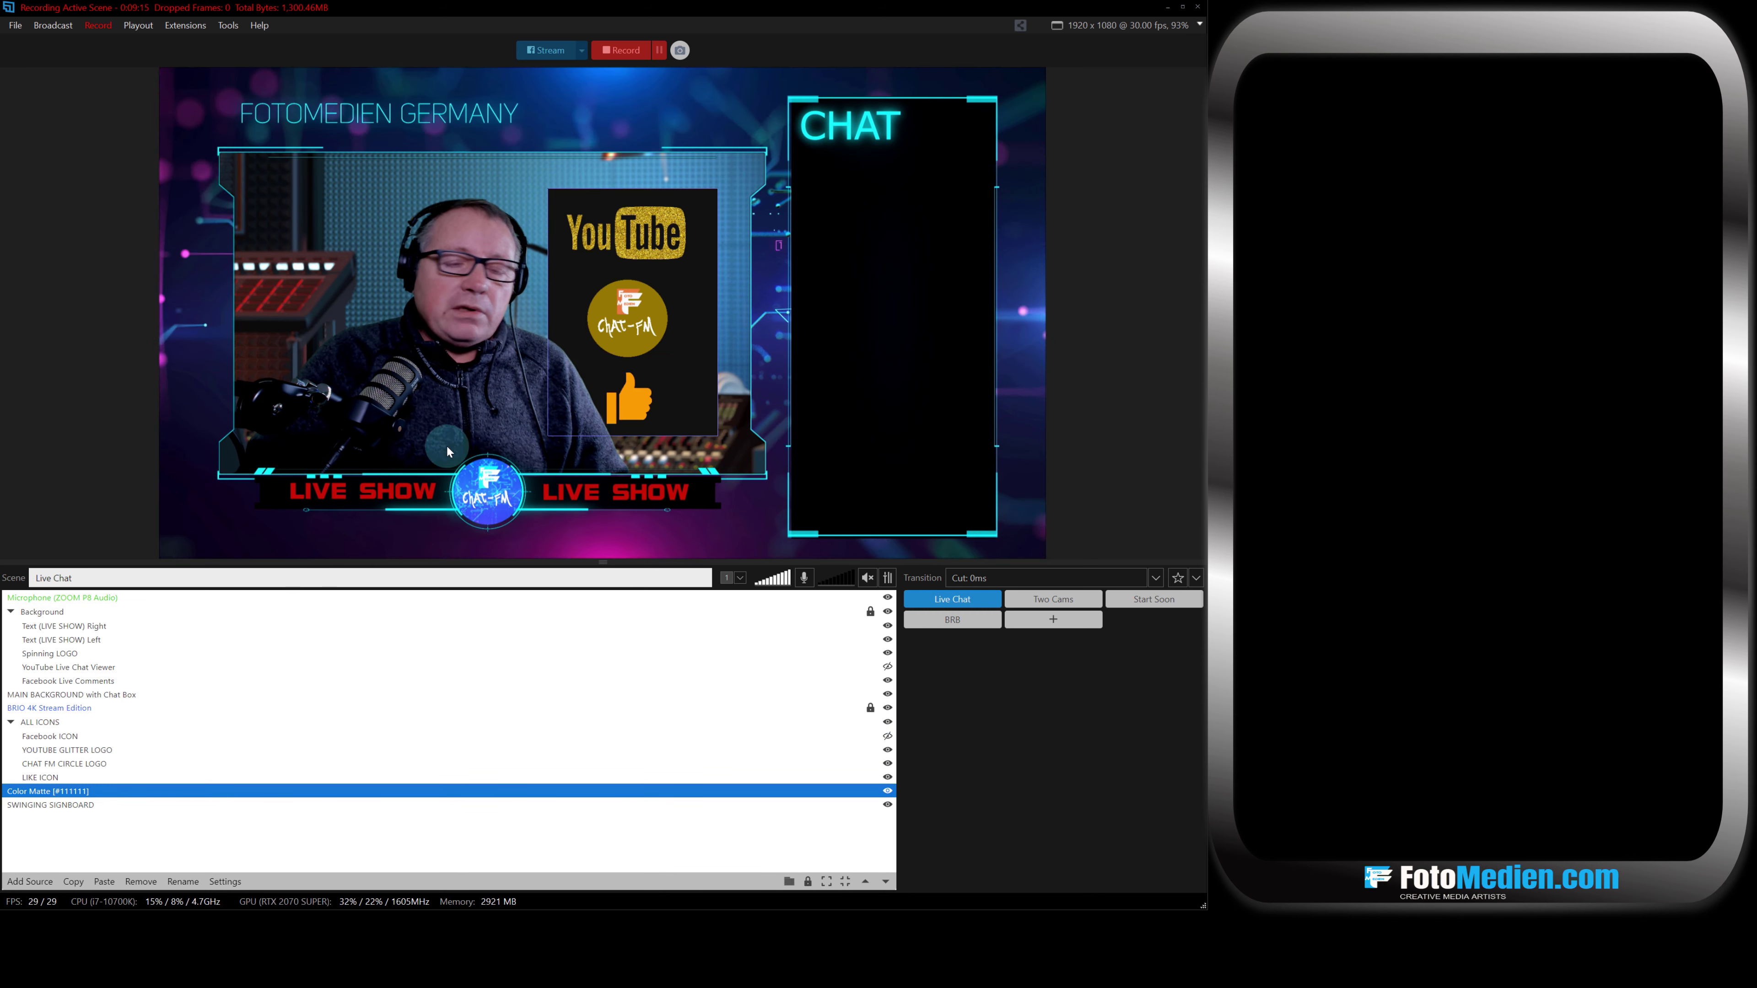
click(505, 370)
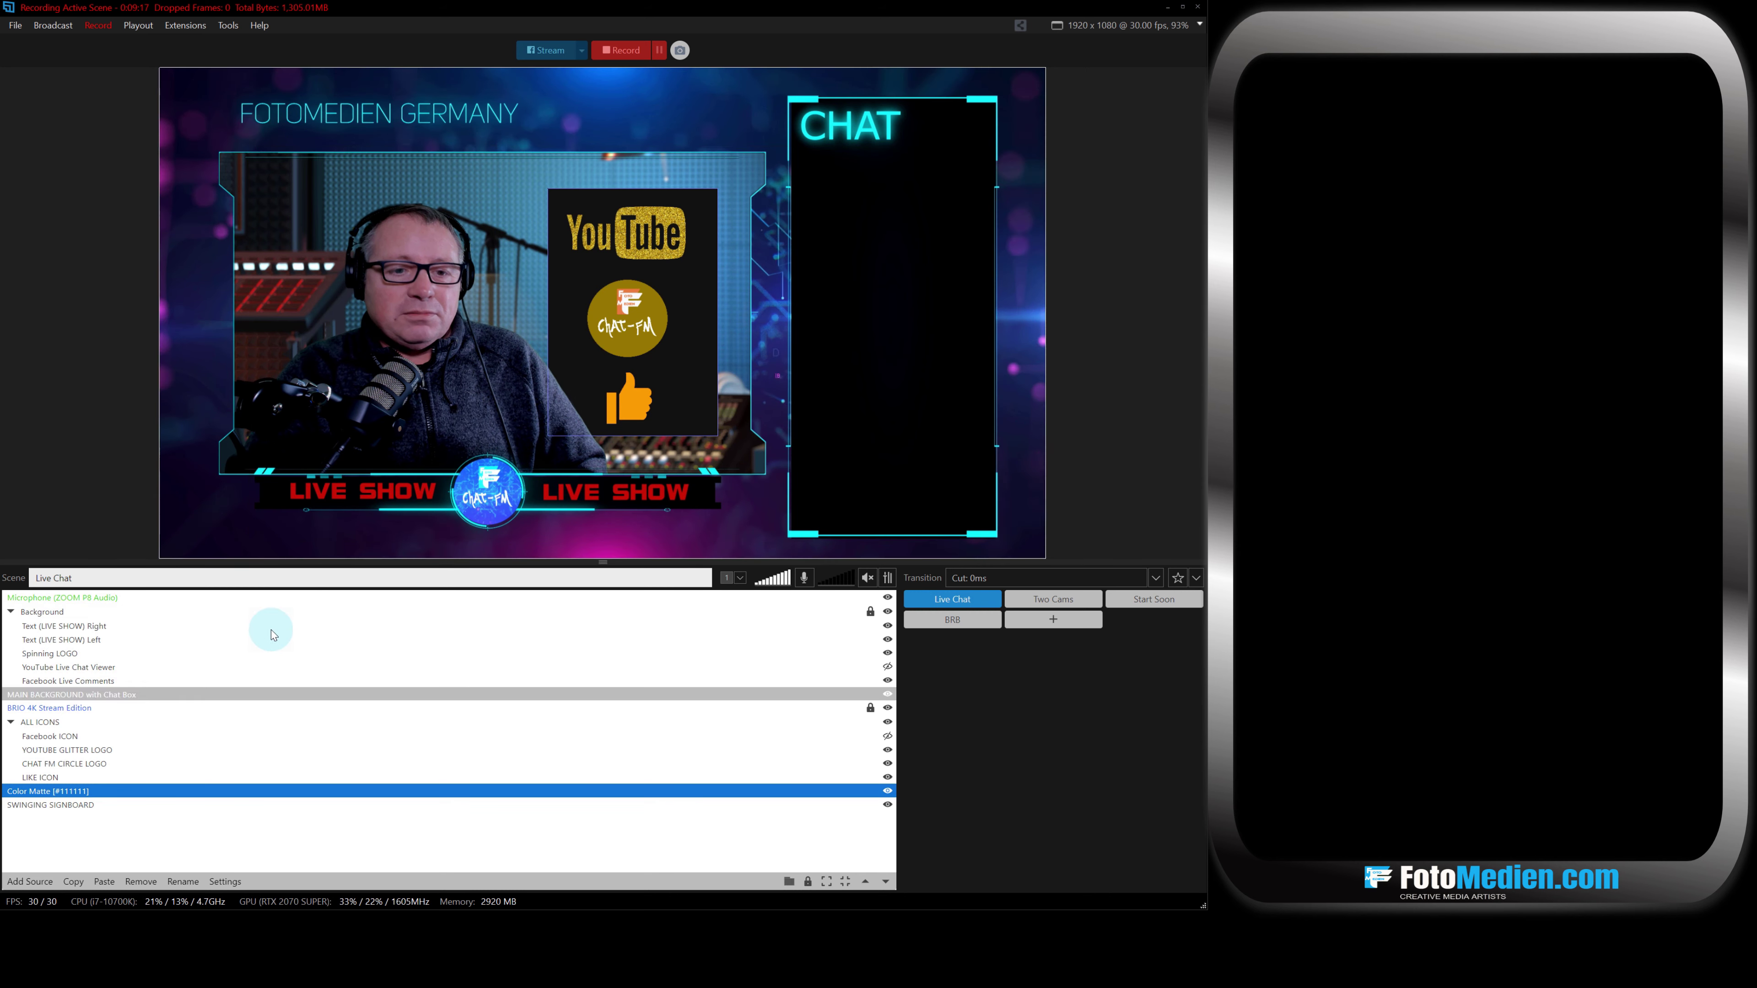
Give the Color Matte a Move Right transition on scene enter and scene exit, with a speed of 1500 ms.
double_click(101, 795)
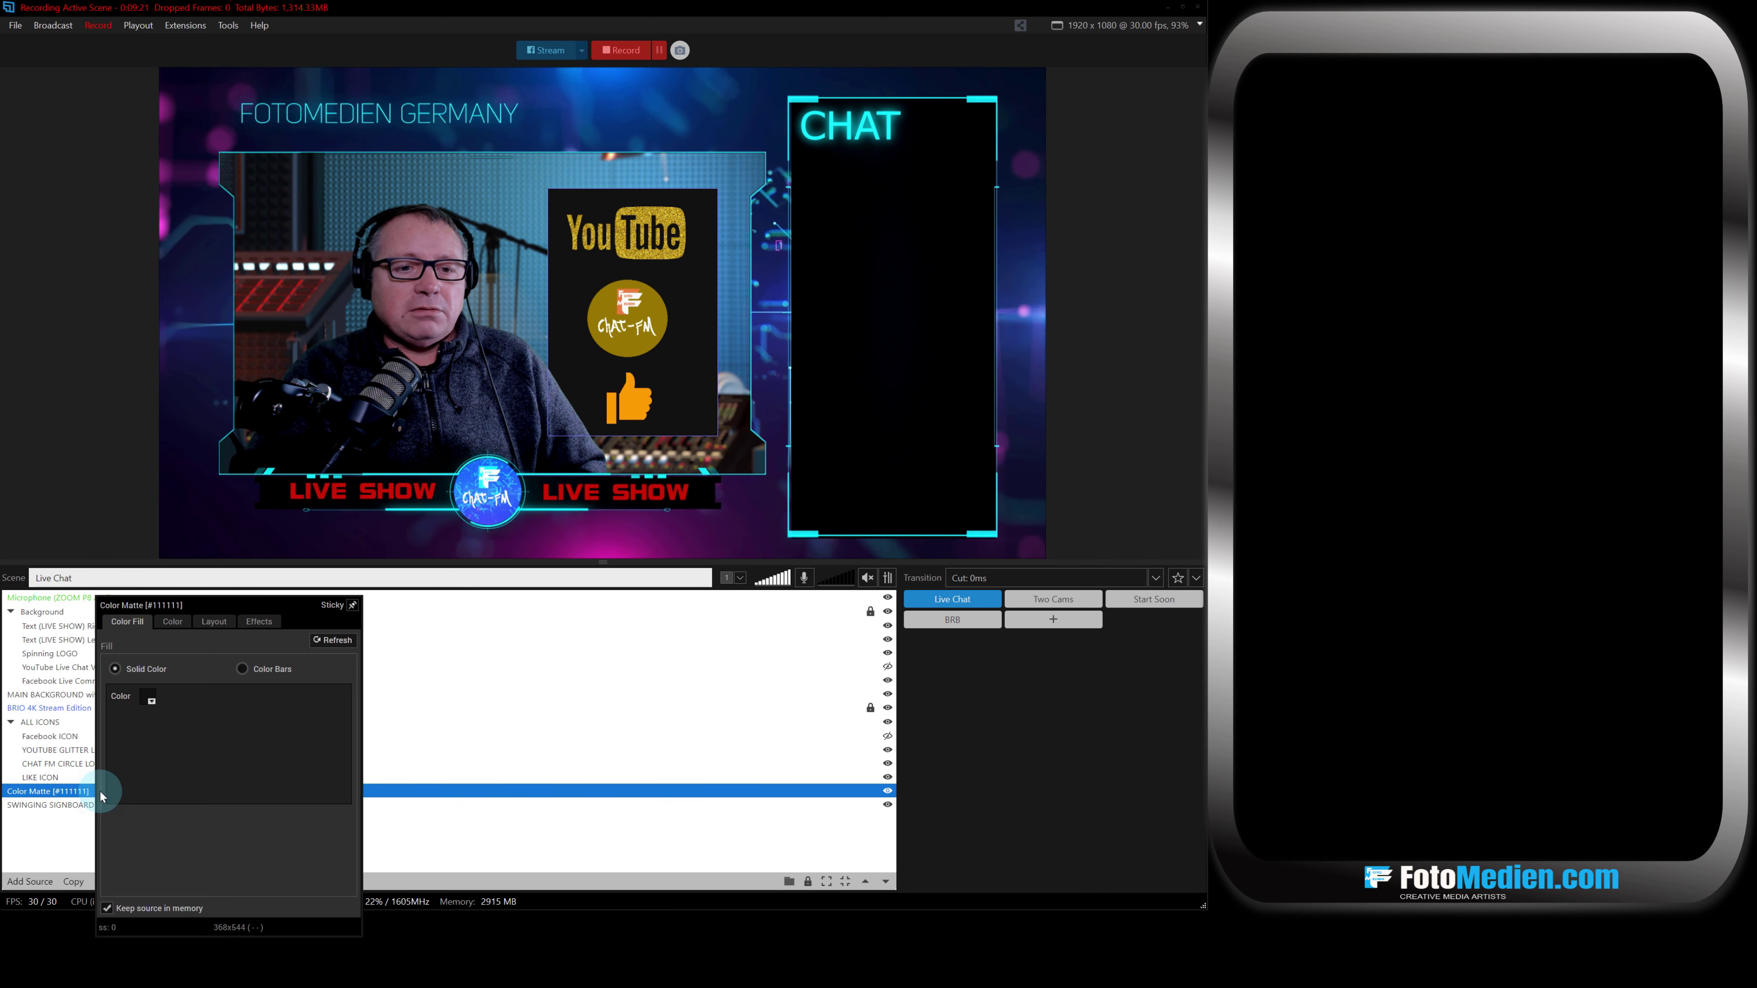
click(258, 623)
click(247, 648)
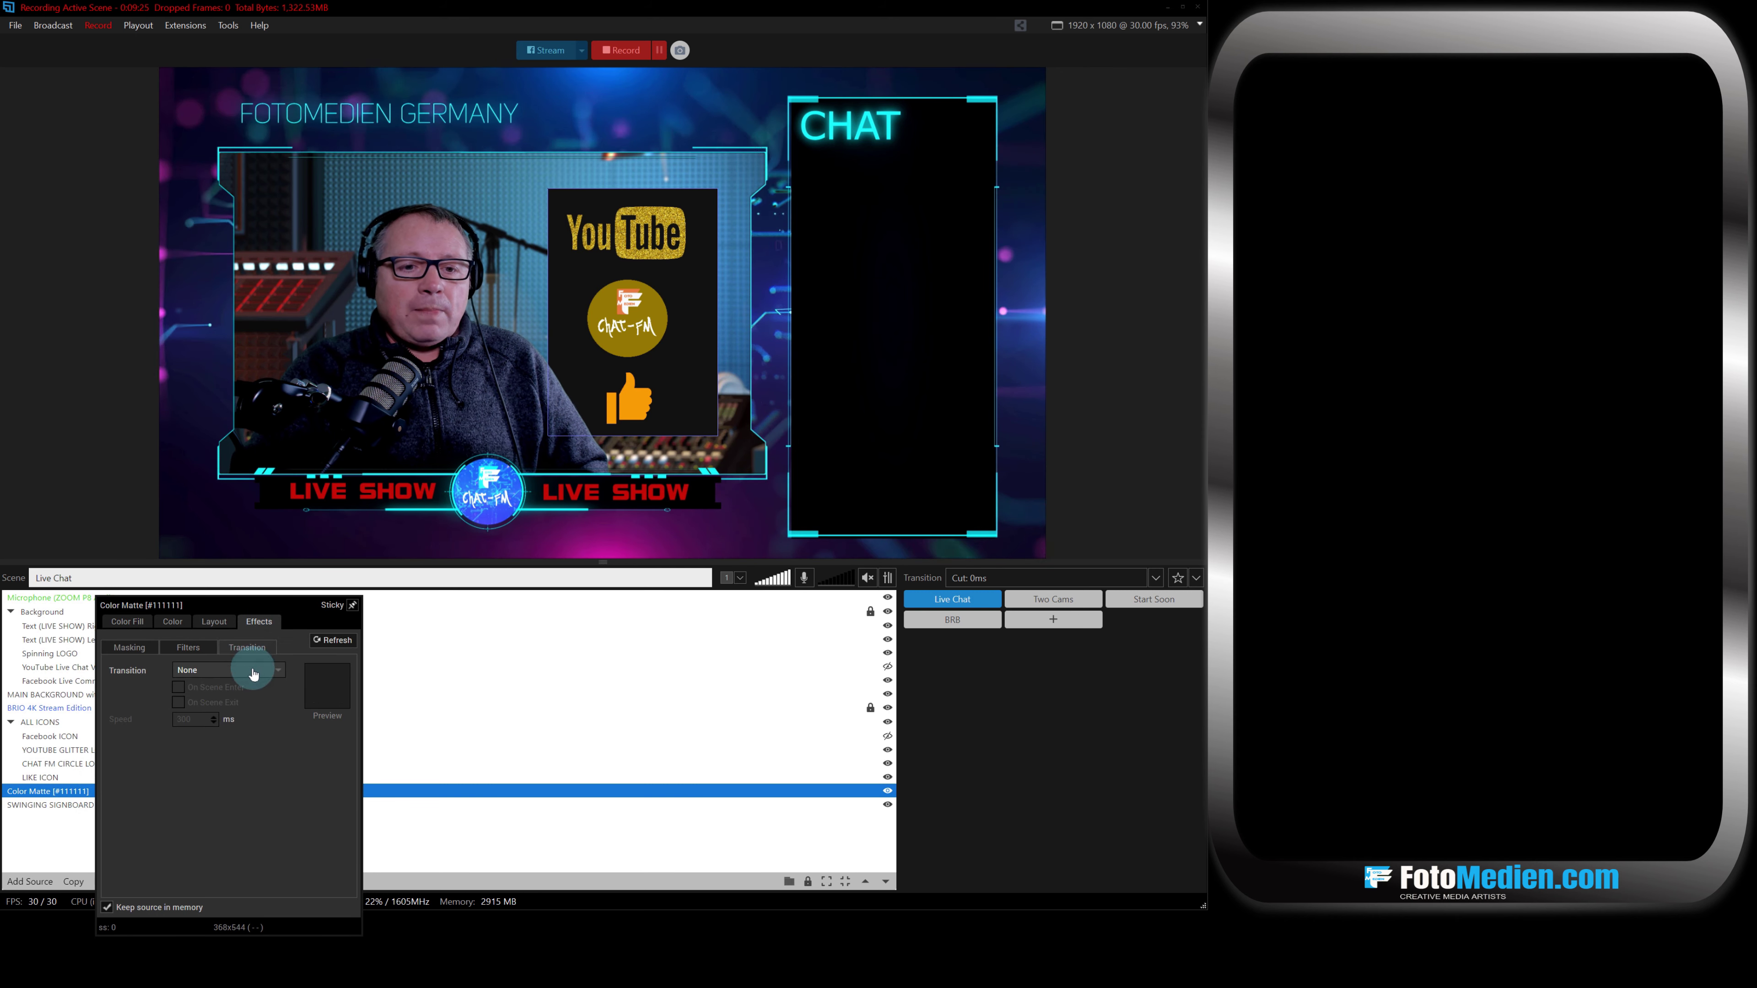
click(254, 675)
click(222, 690)
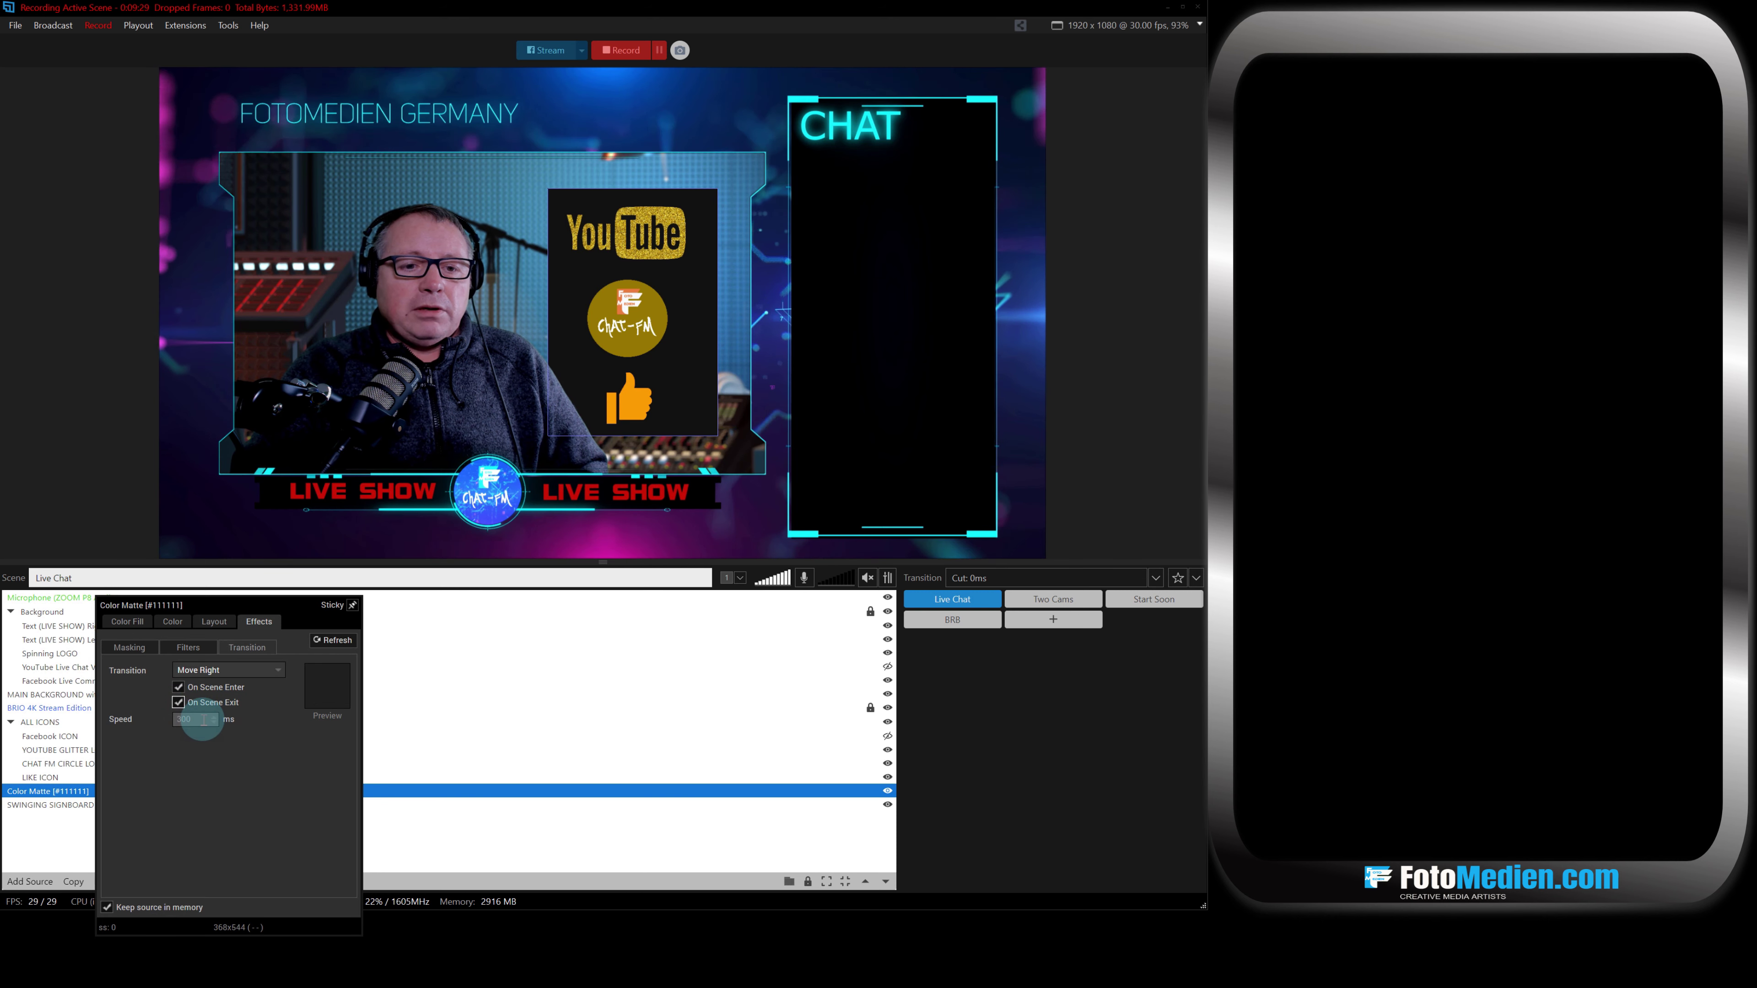
text(50)
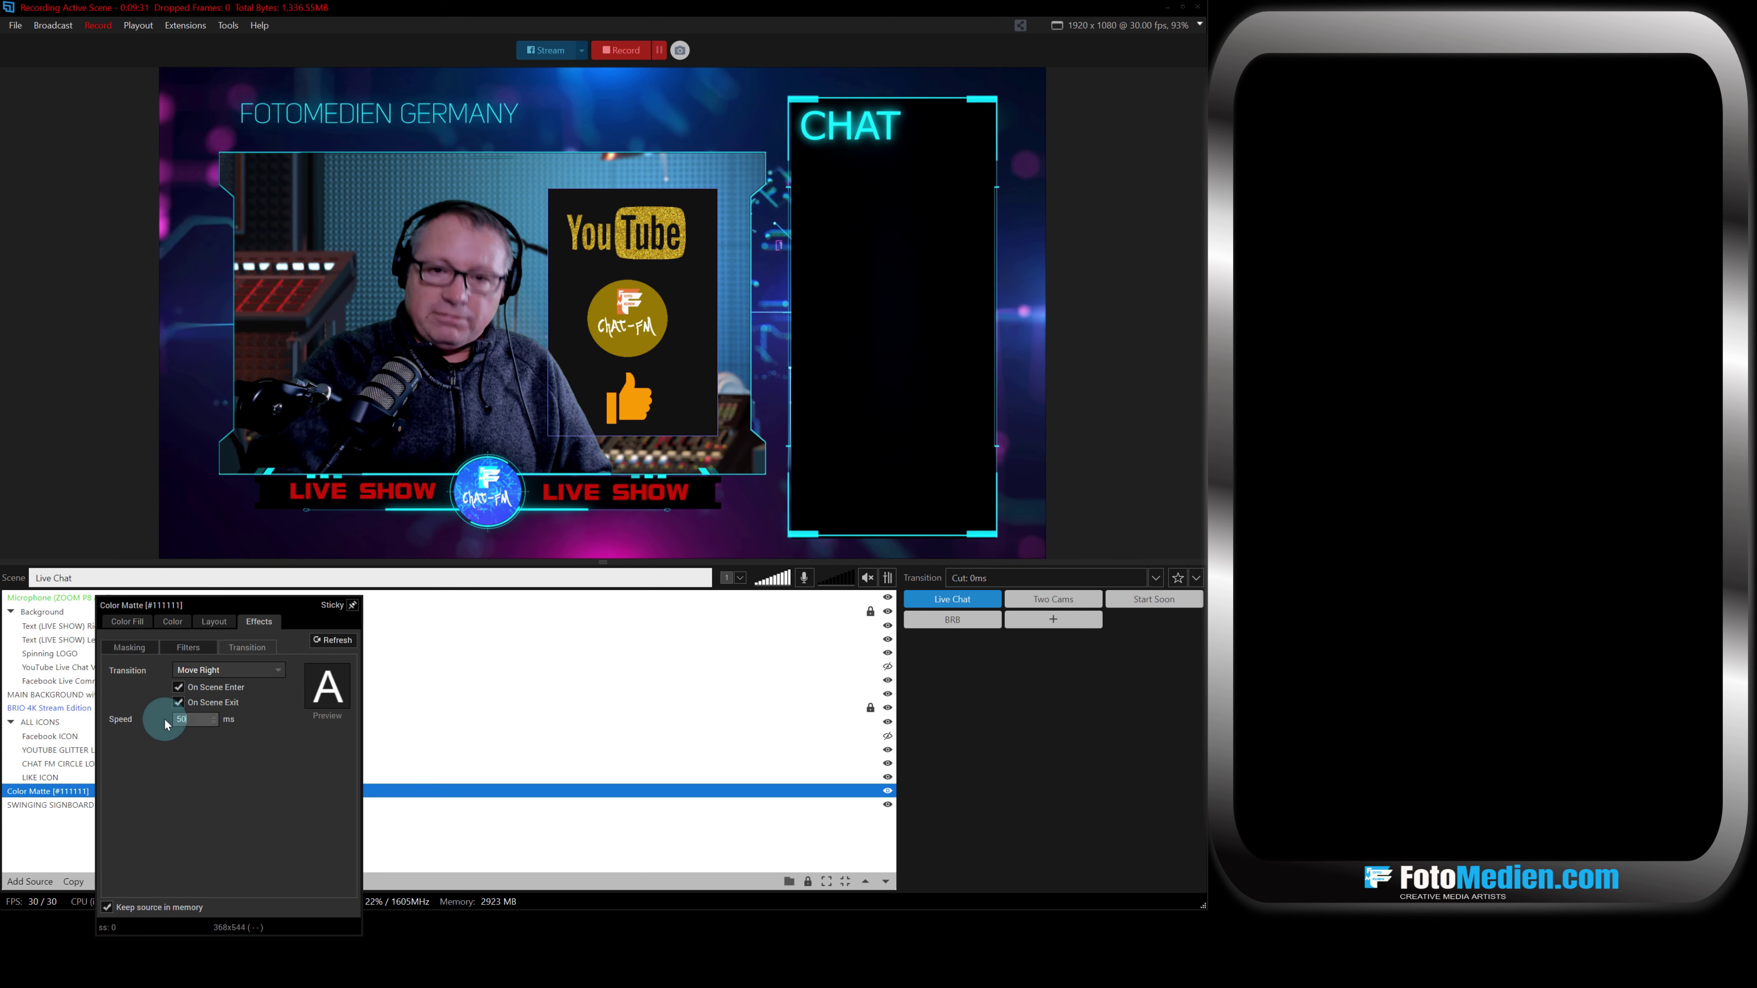
key(BackSpace)
key(BackSpace)
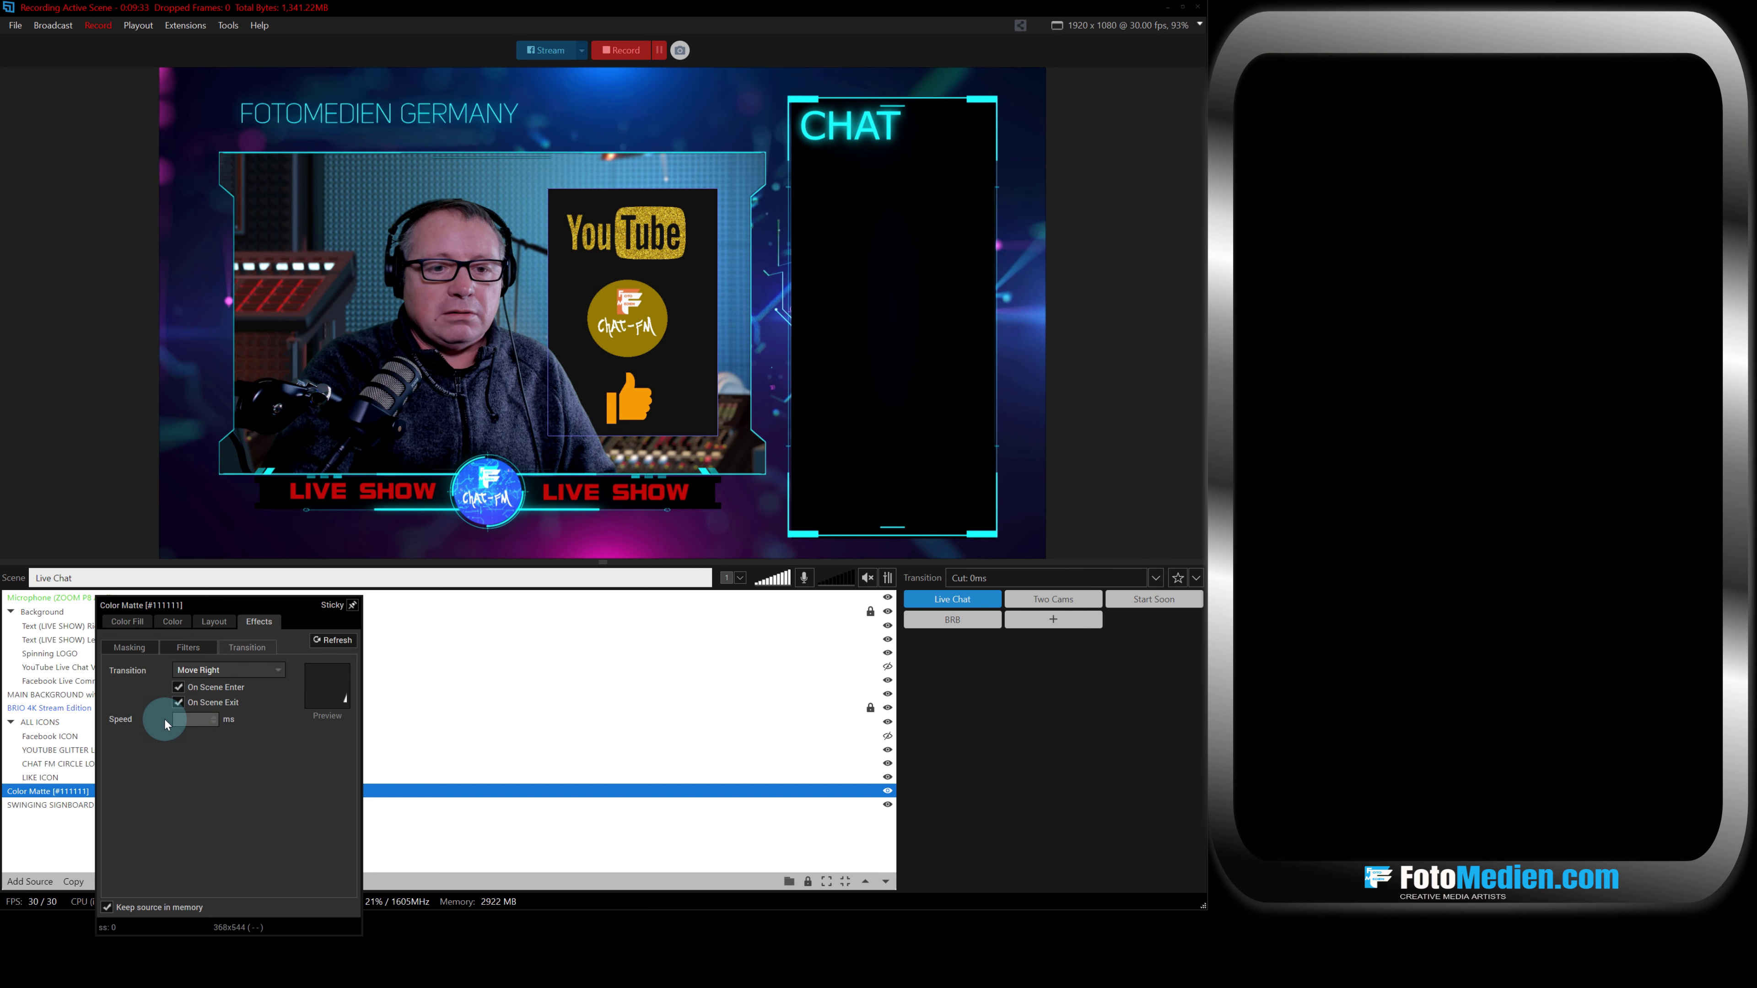
text(1500)
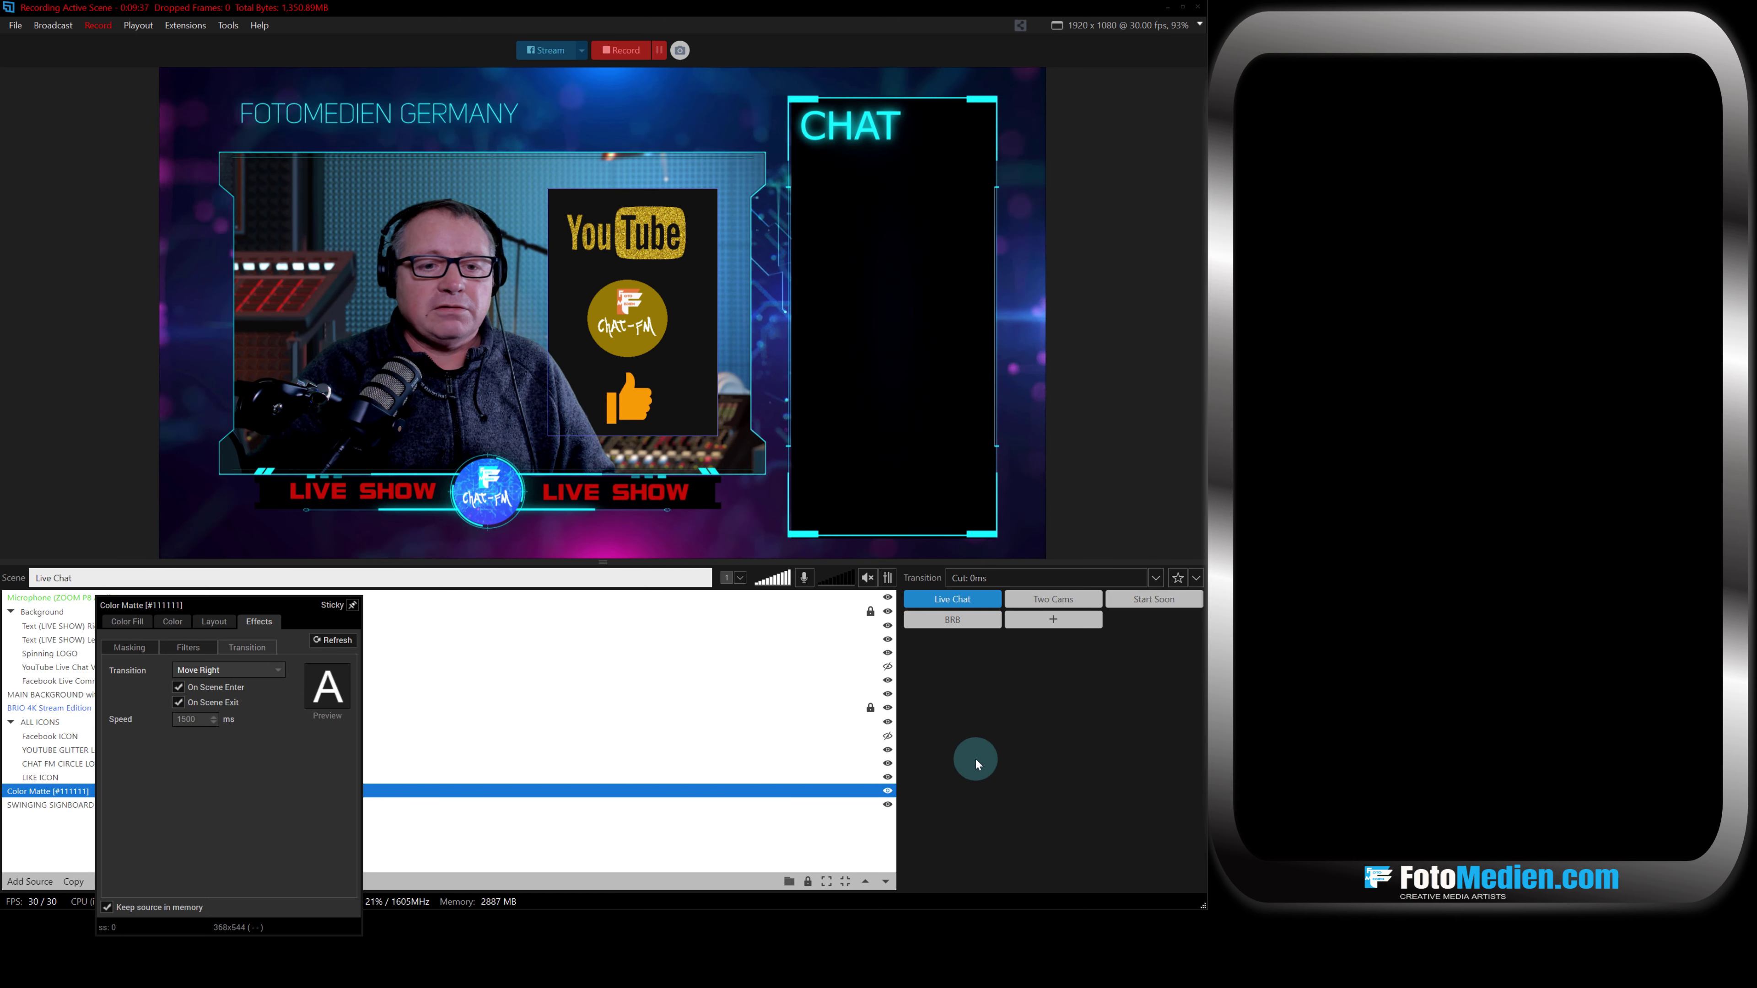
click(977, 758)
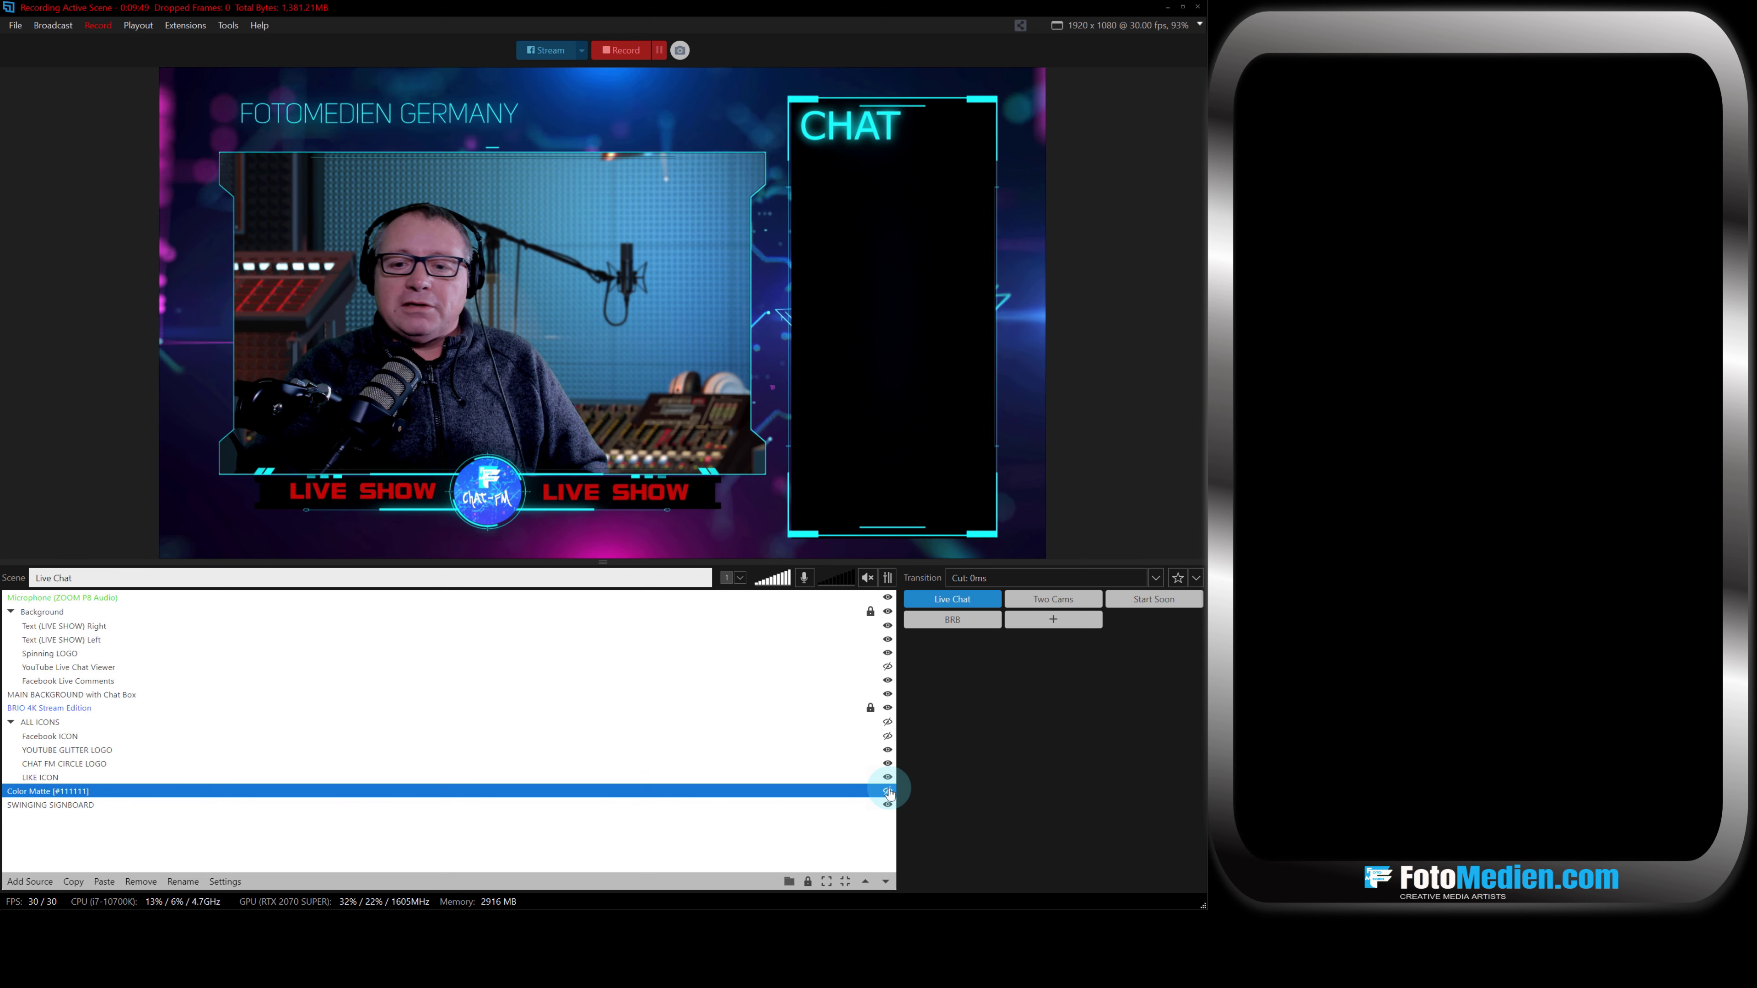
Show the Color Matte with its transition, followed by the ALL ICONS group on top of it.
click(888, 791)
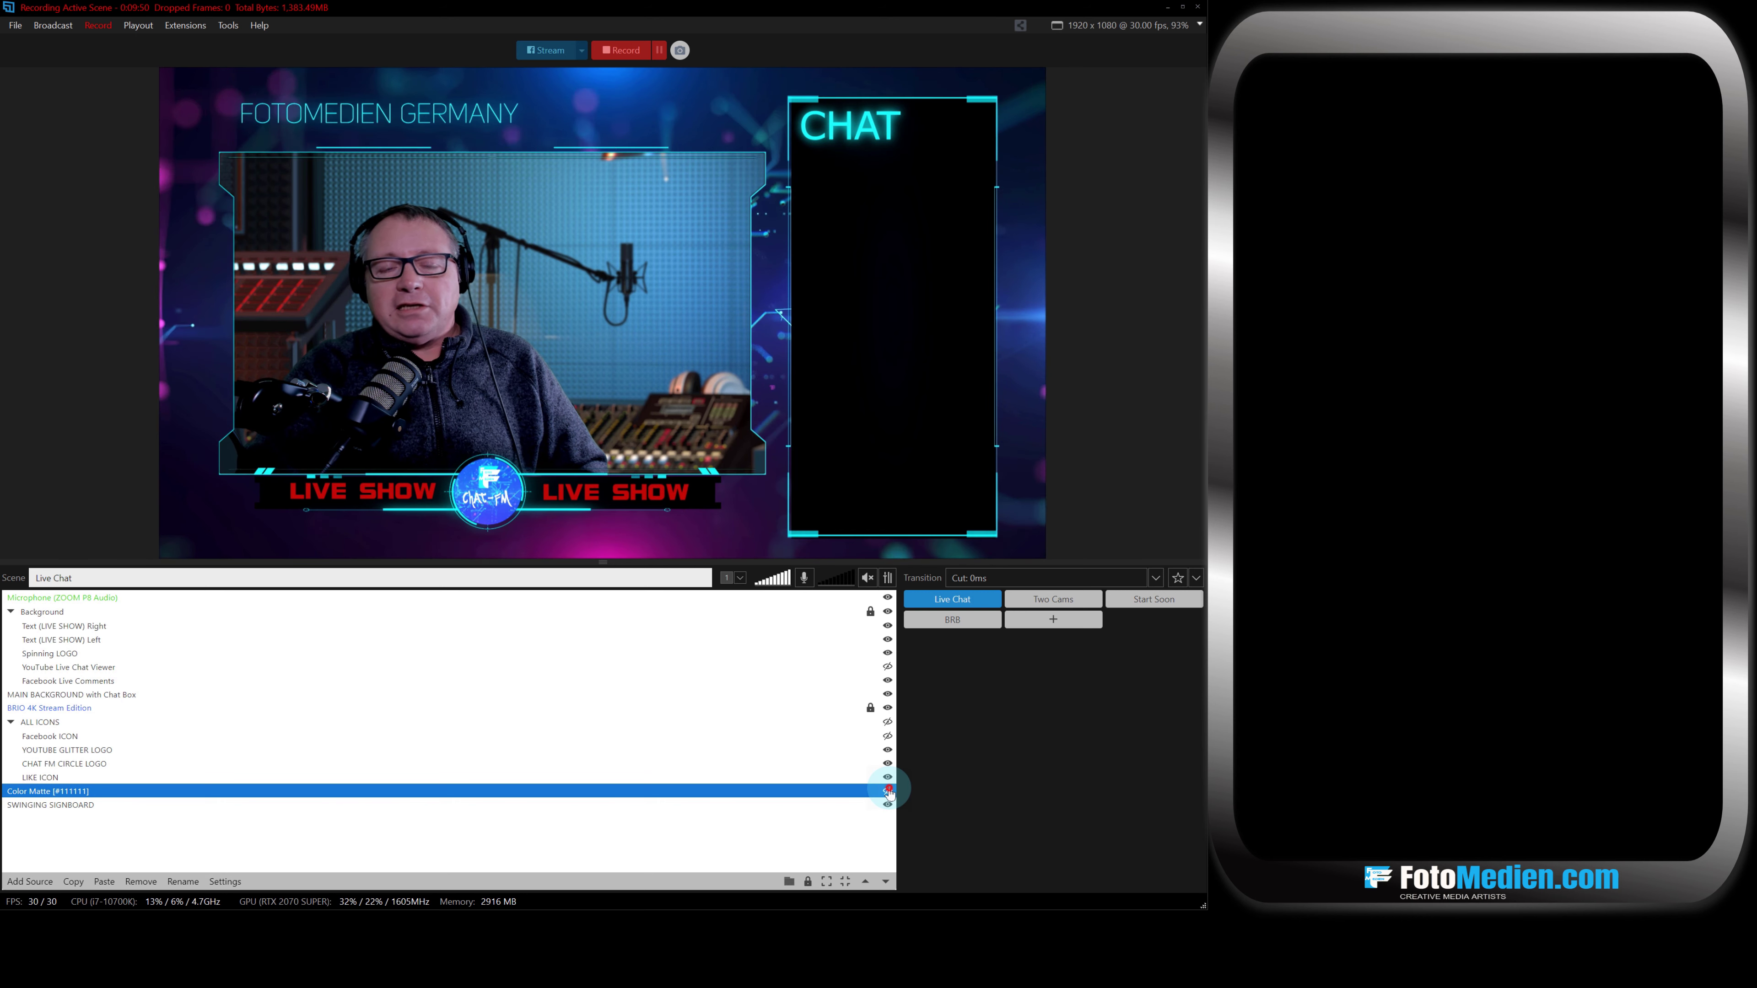
click(888, 723)
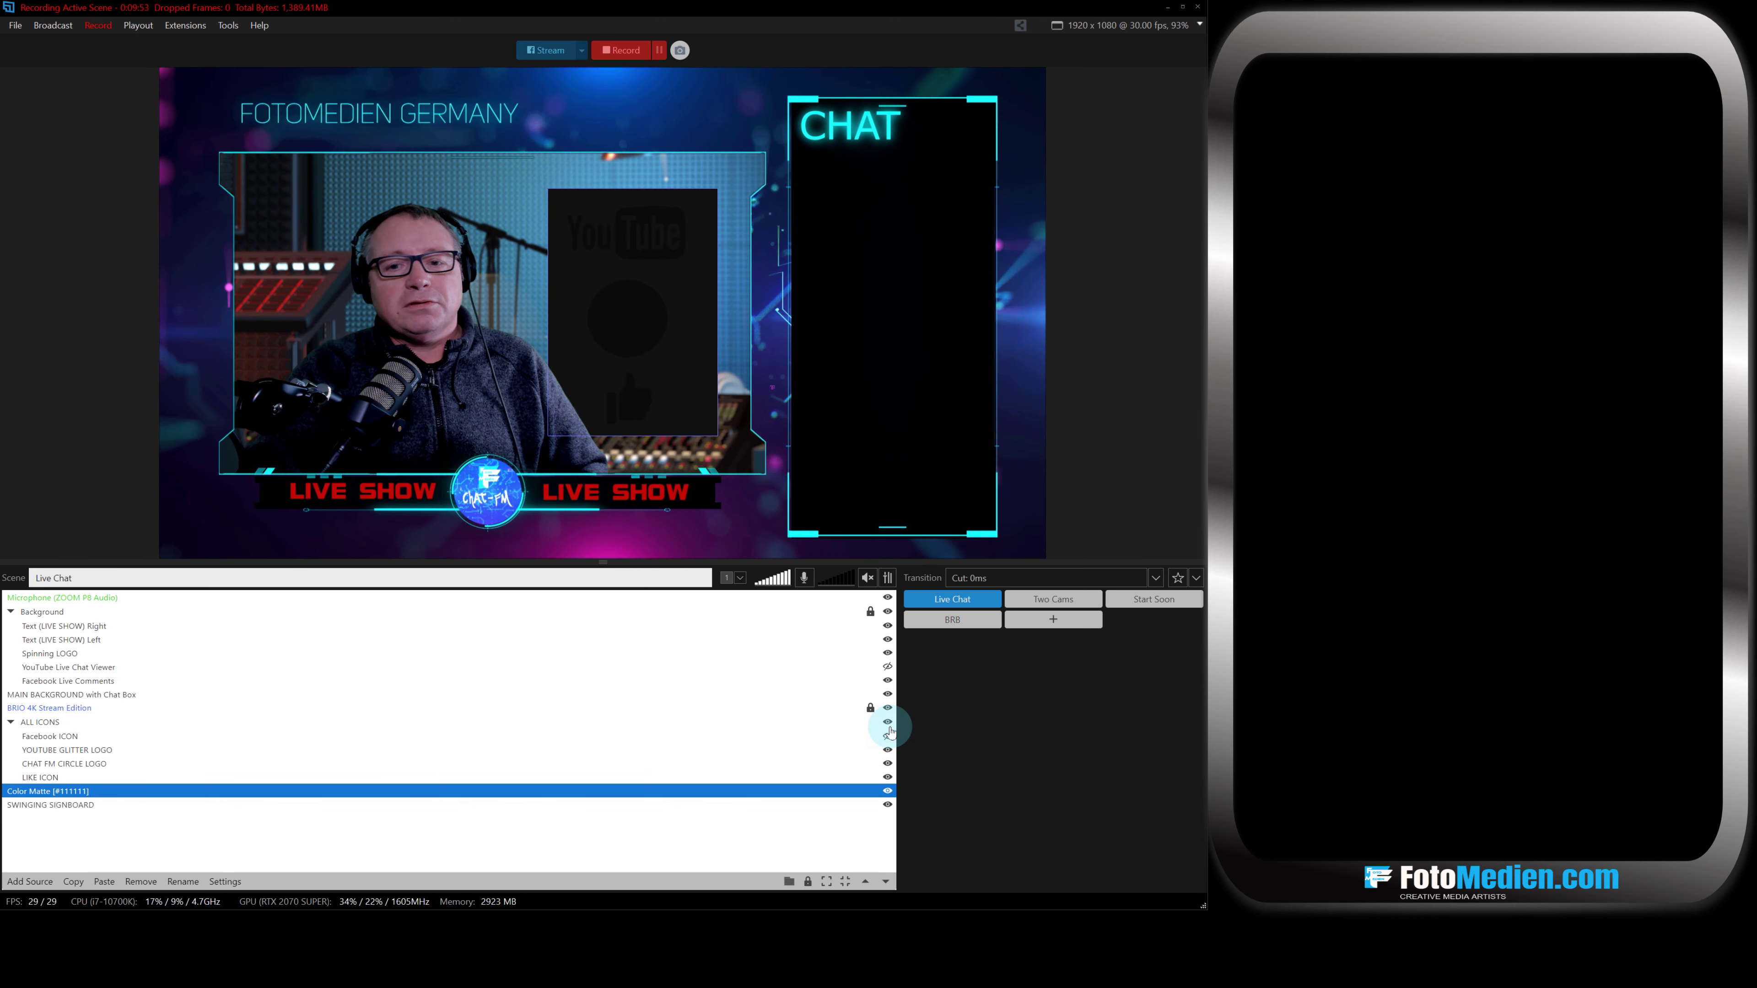
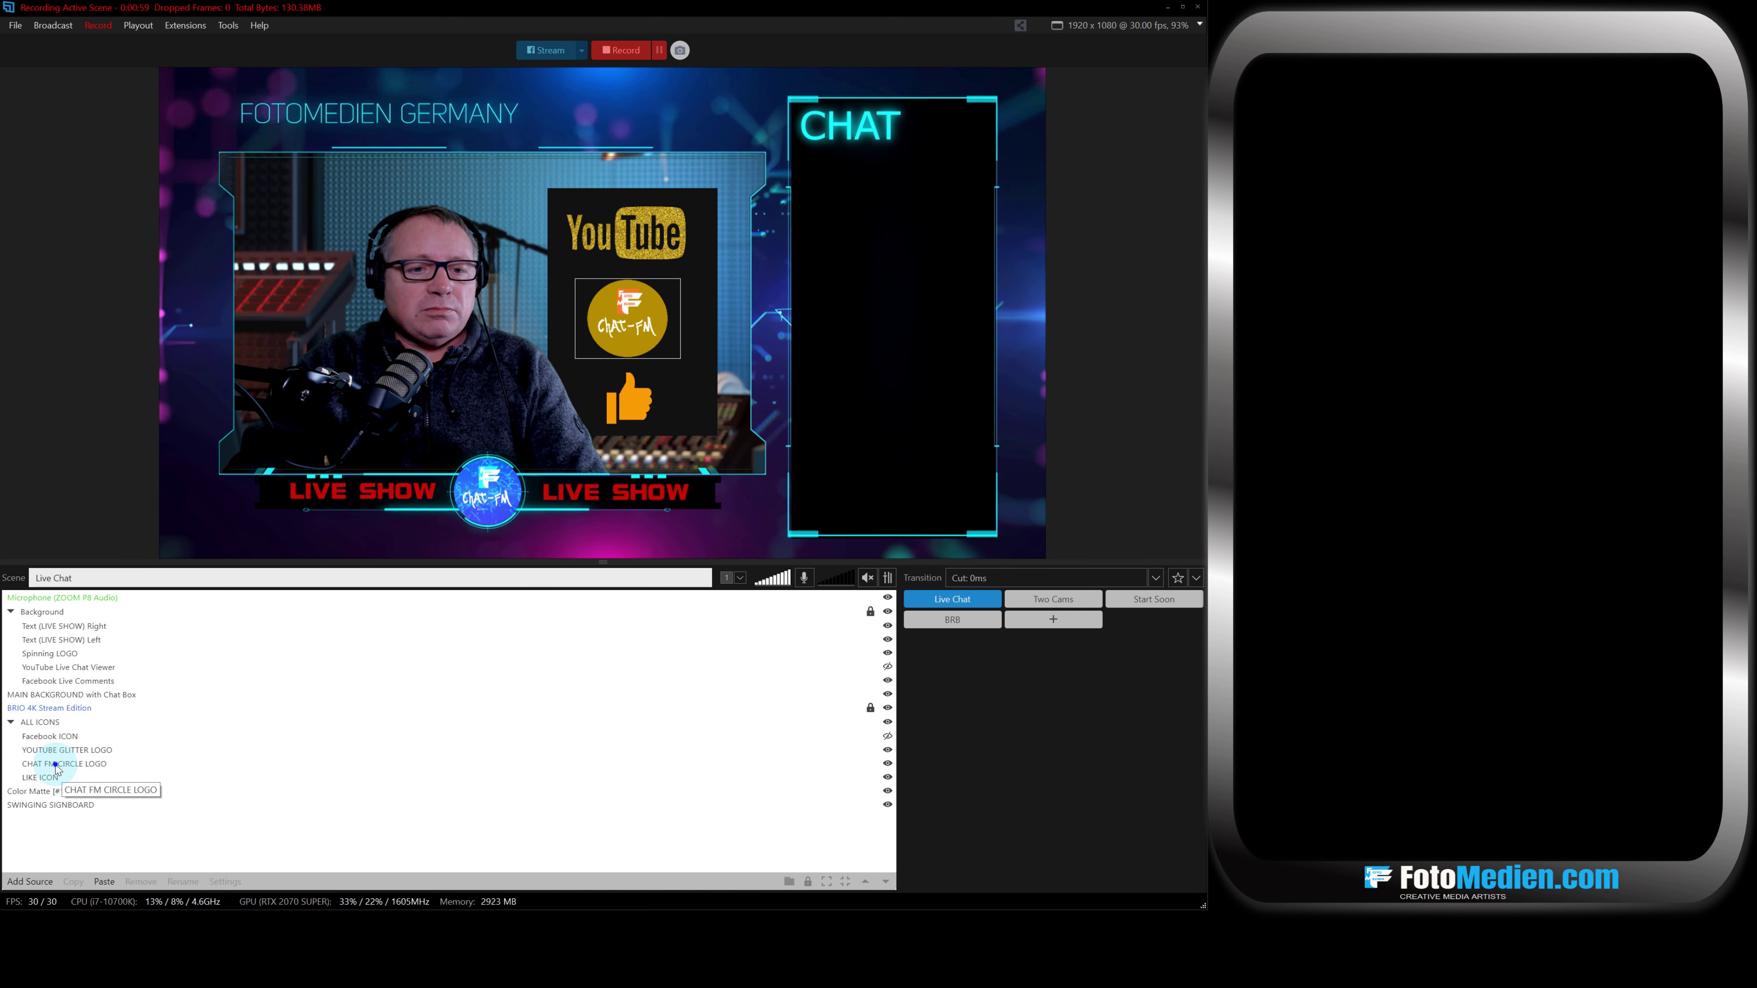
Try shifting the CHAT FM CIRCLE LOGO's hue, then set it to -180 with stronger saturation and close the settings.
right_click(55, 765)
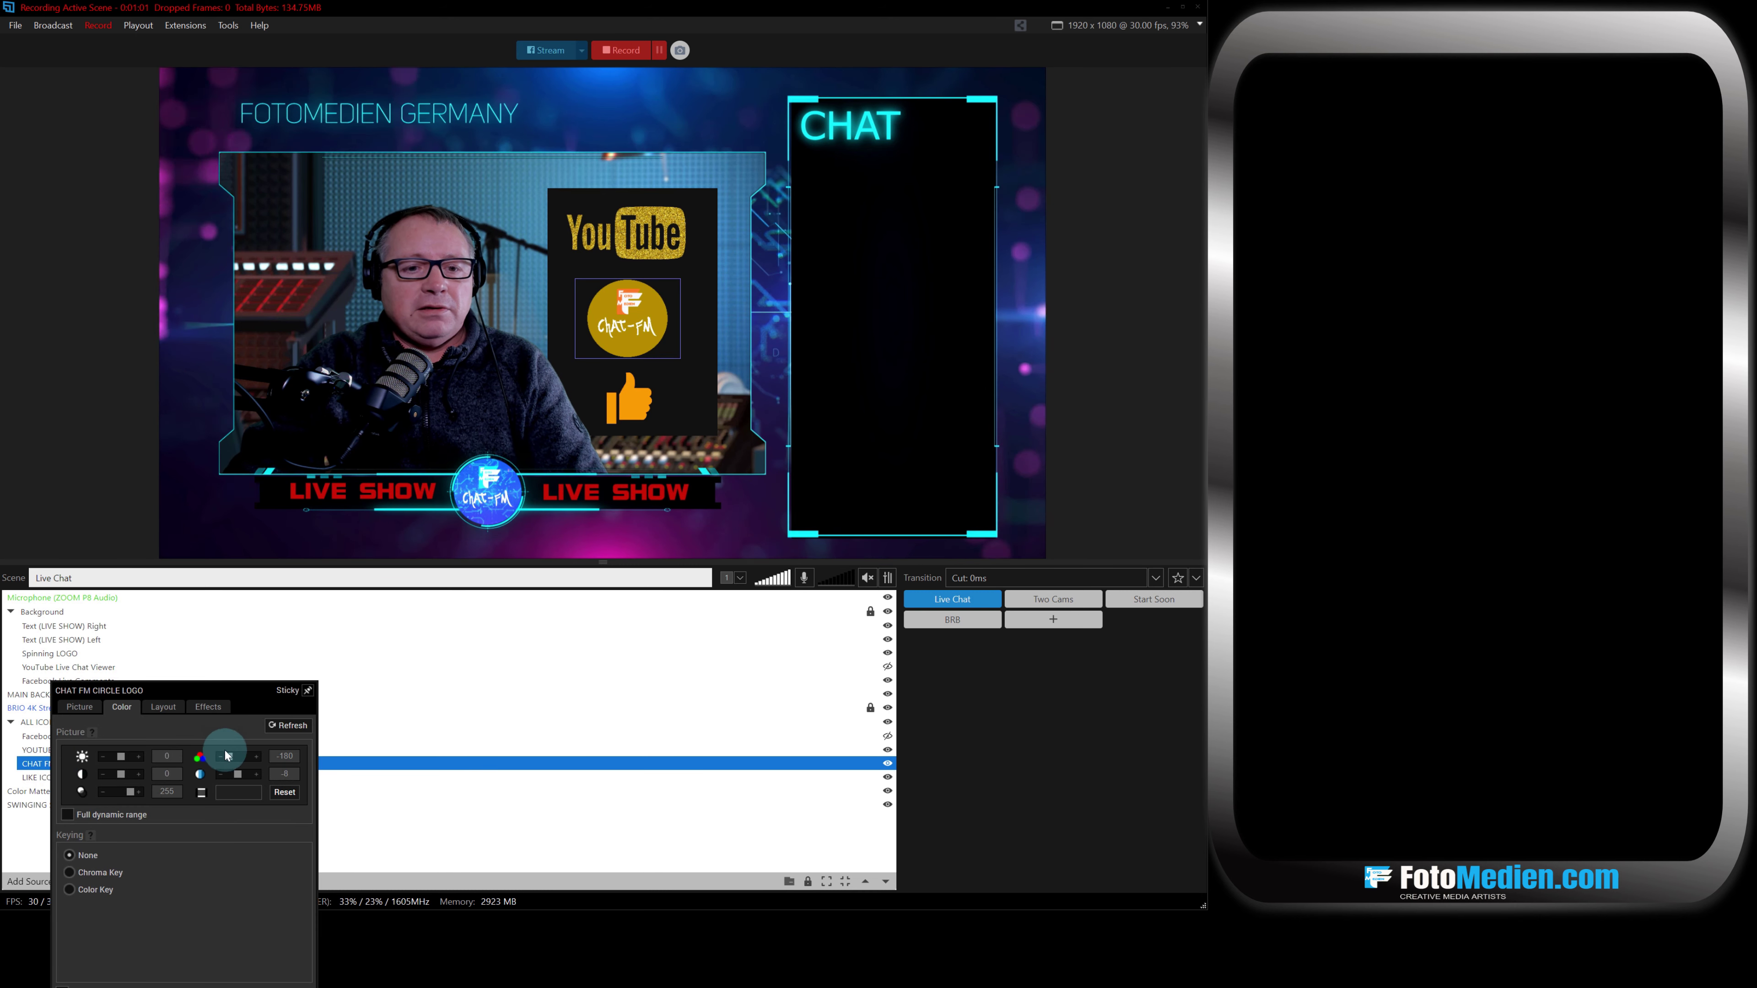
drag(228, 759, 239, 759)
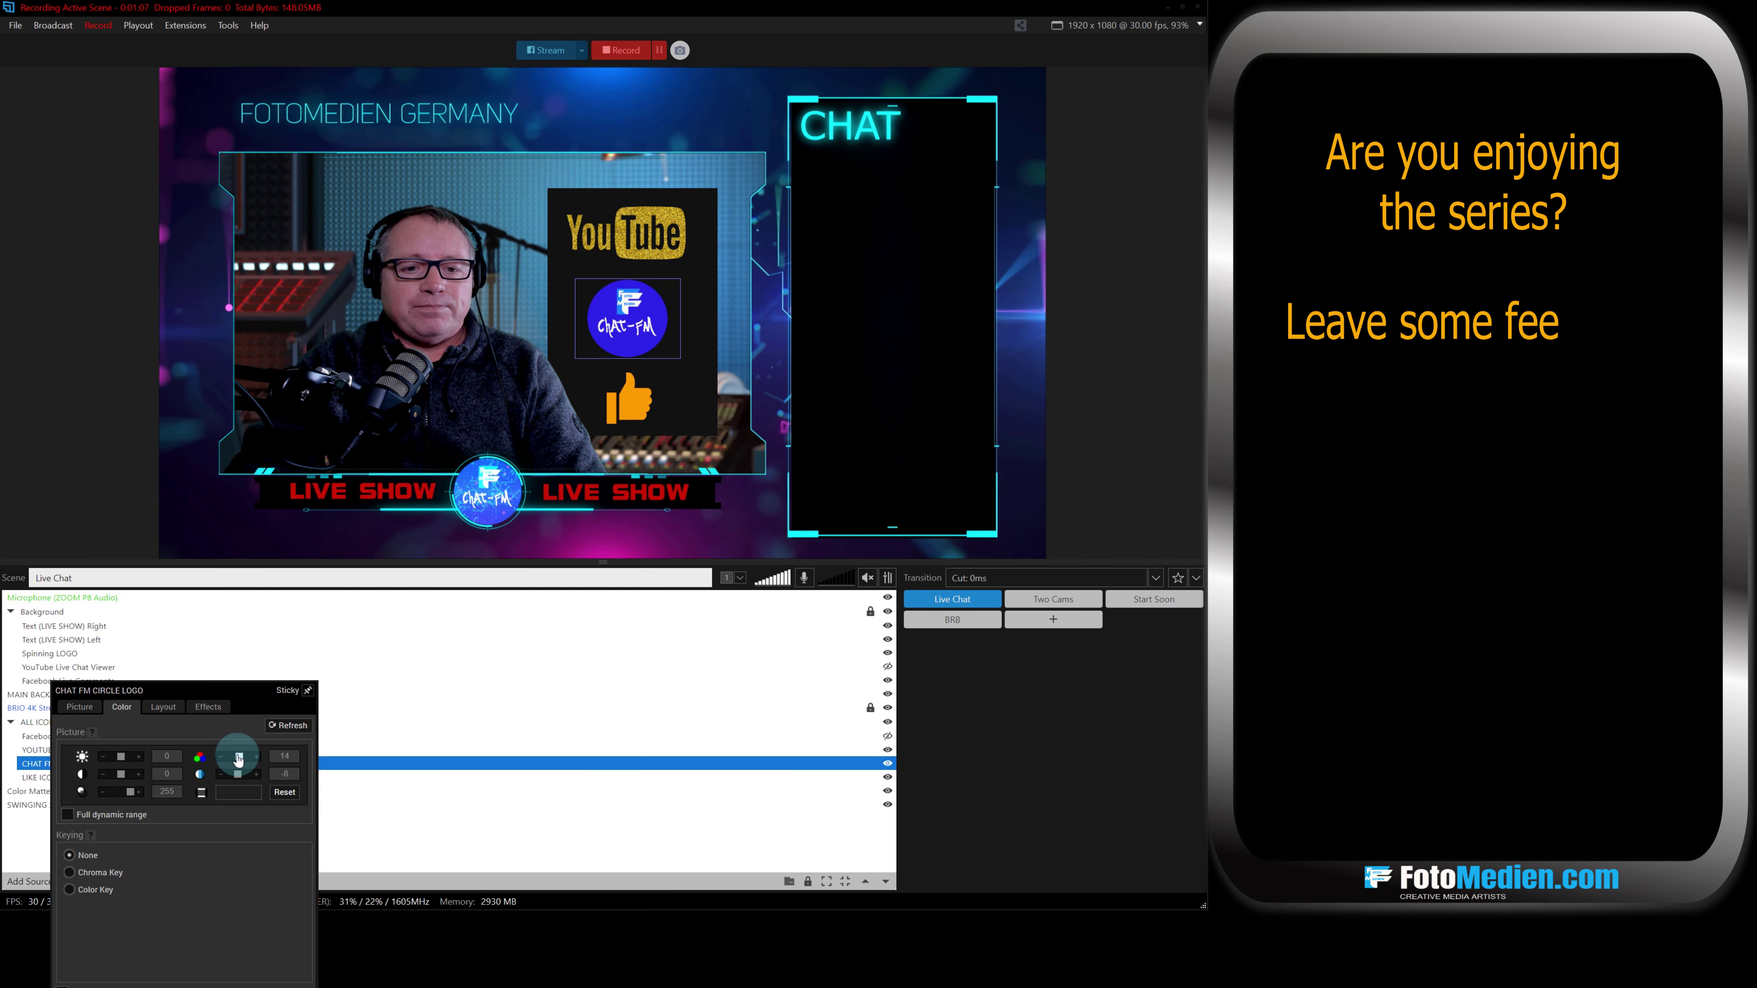
drag(236, 761, 239, 778)
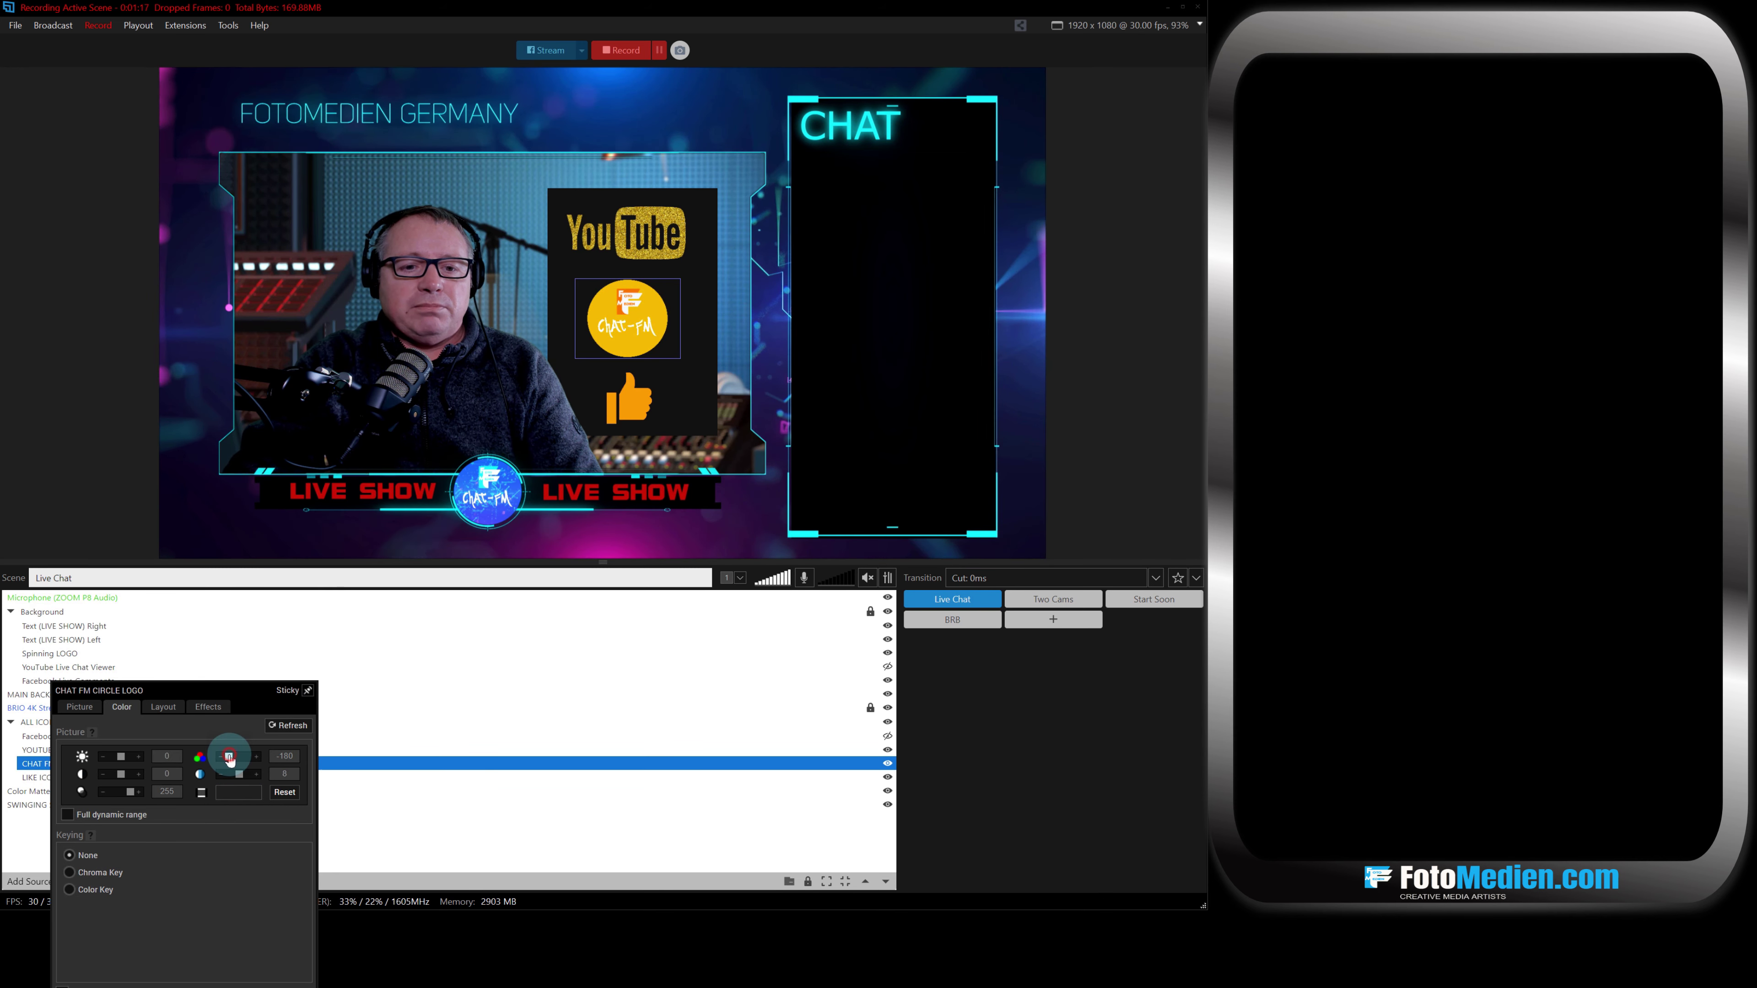
click(1004, 761)
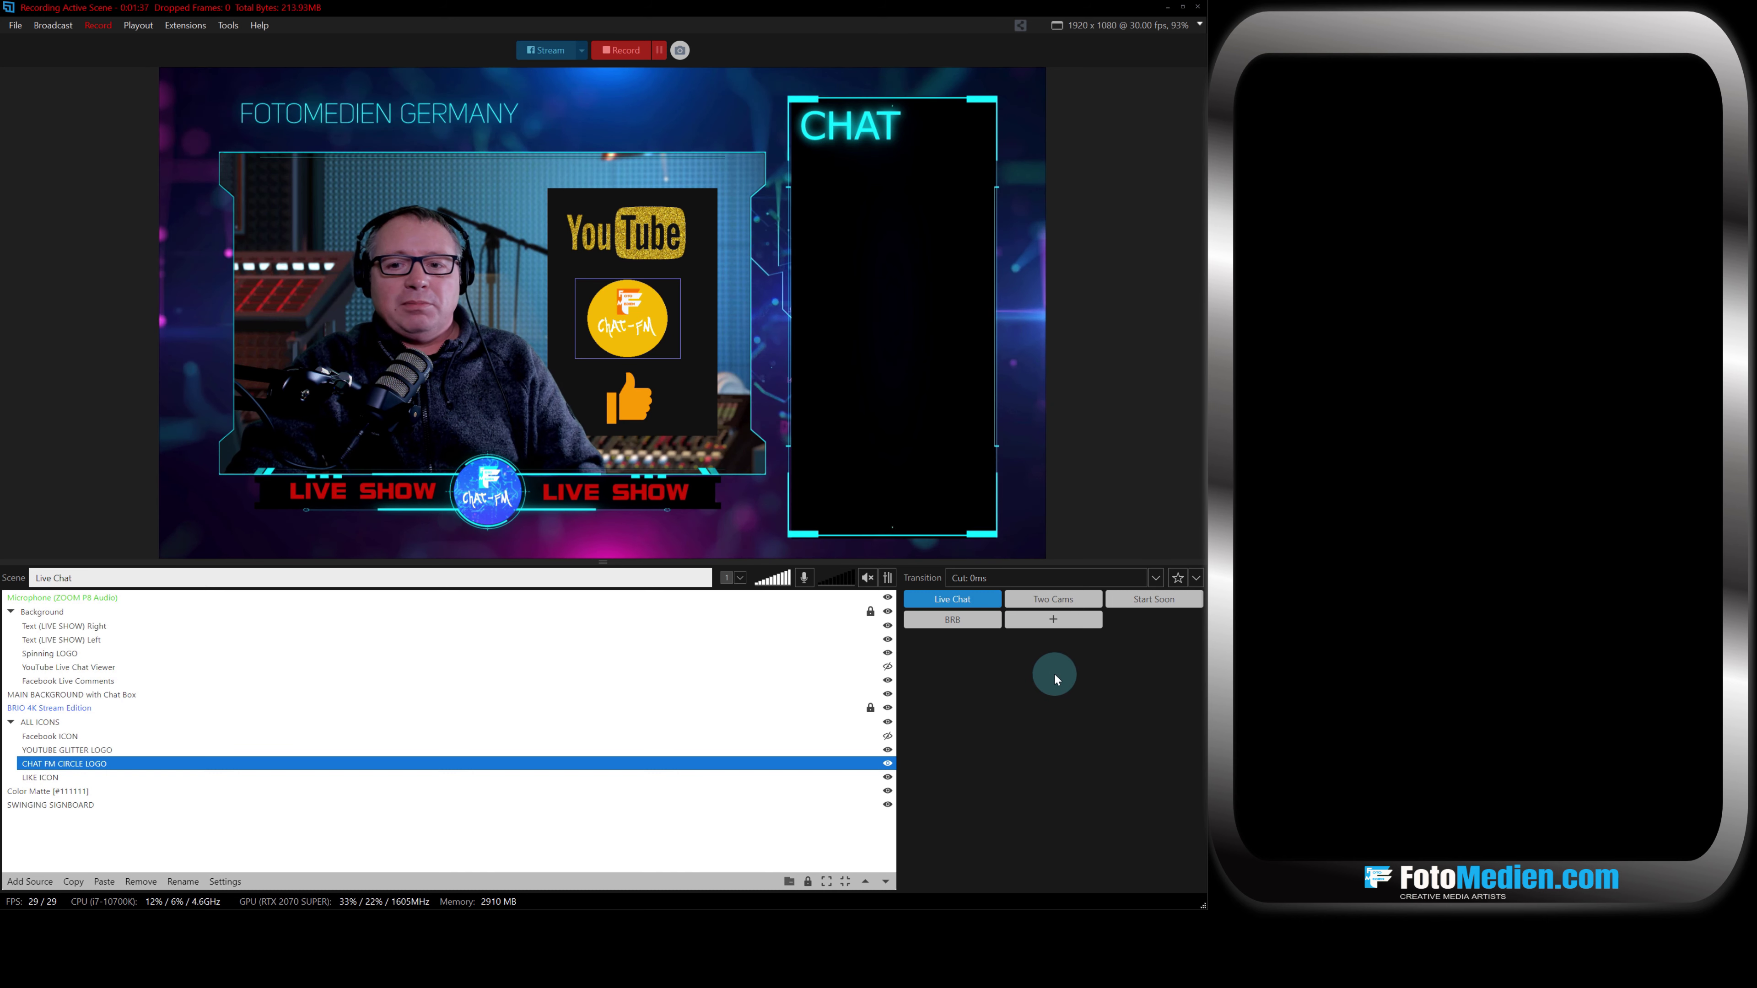
Switch to the Two Cams scene and back to Live Chat with the Cut transition to compare source behavior.
click(1063, 602)
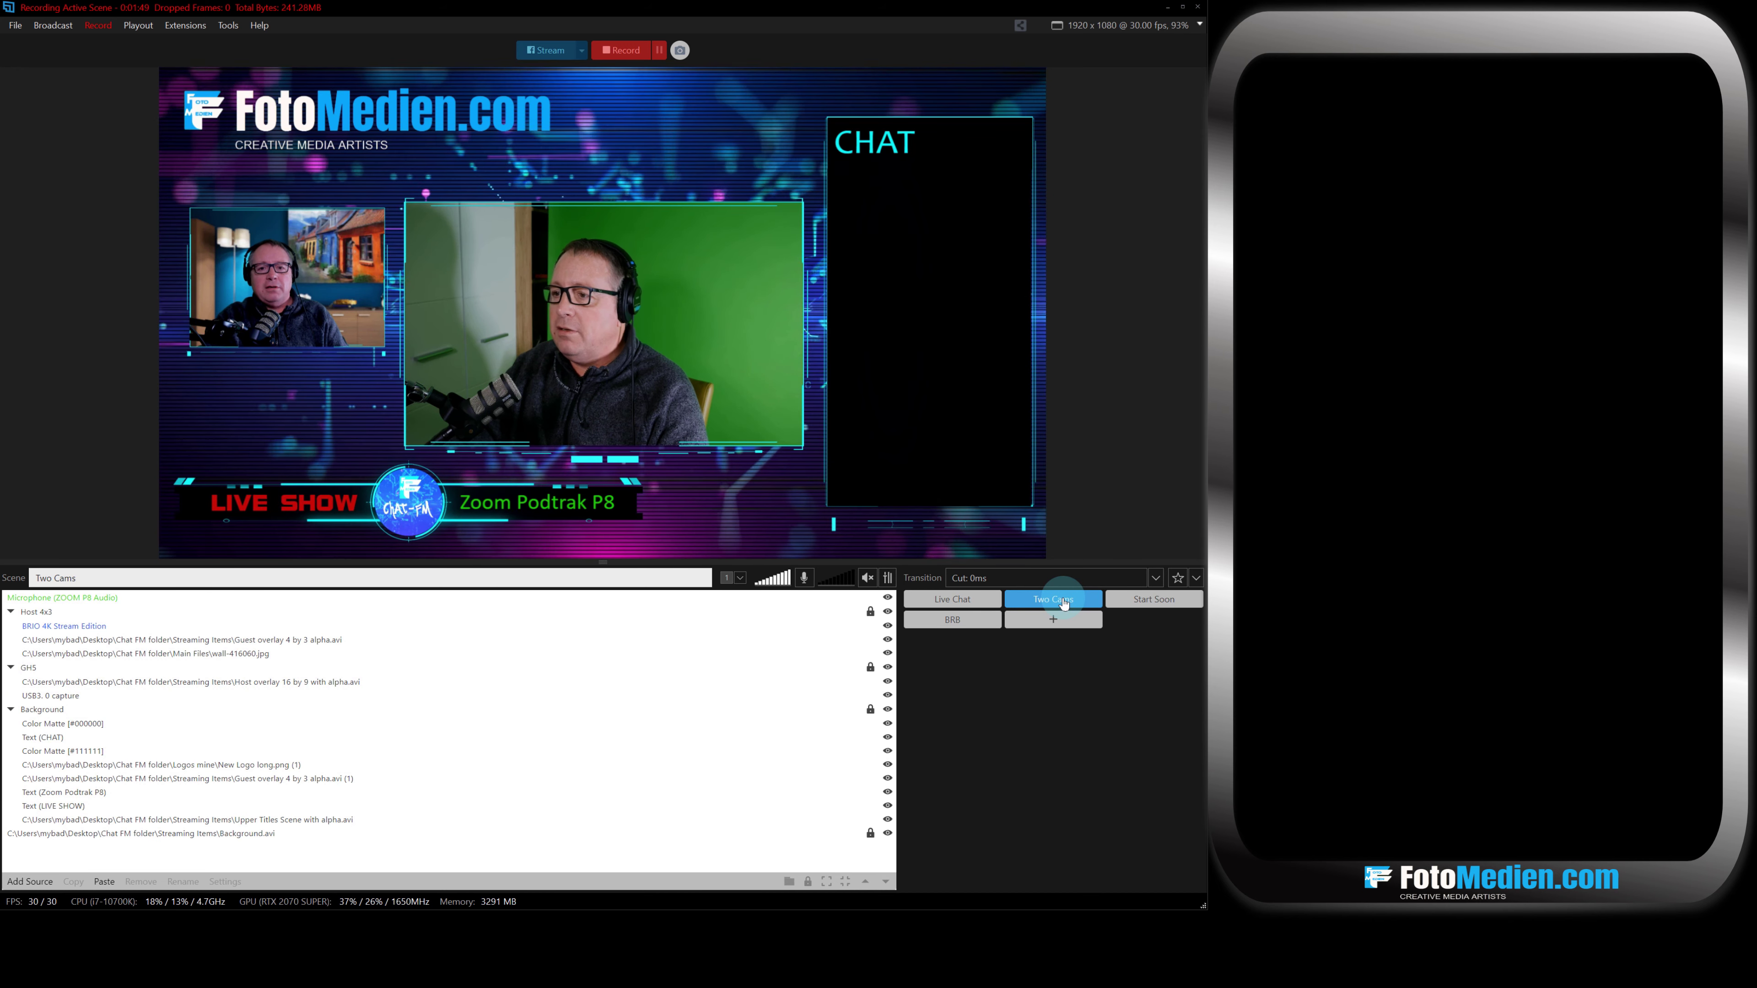
click(973, 602)
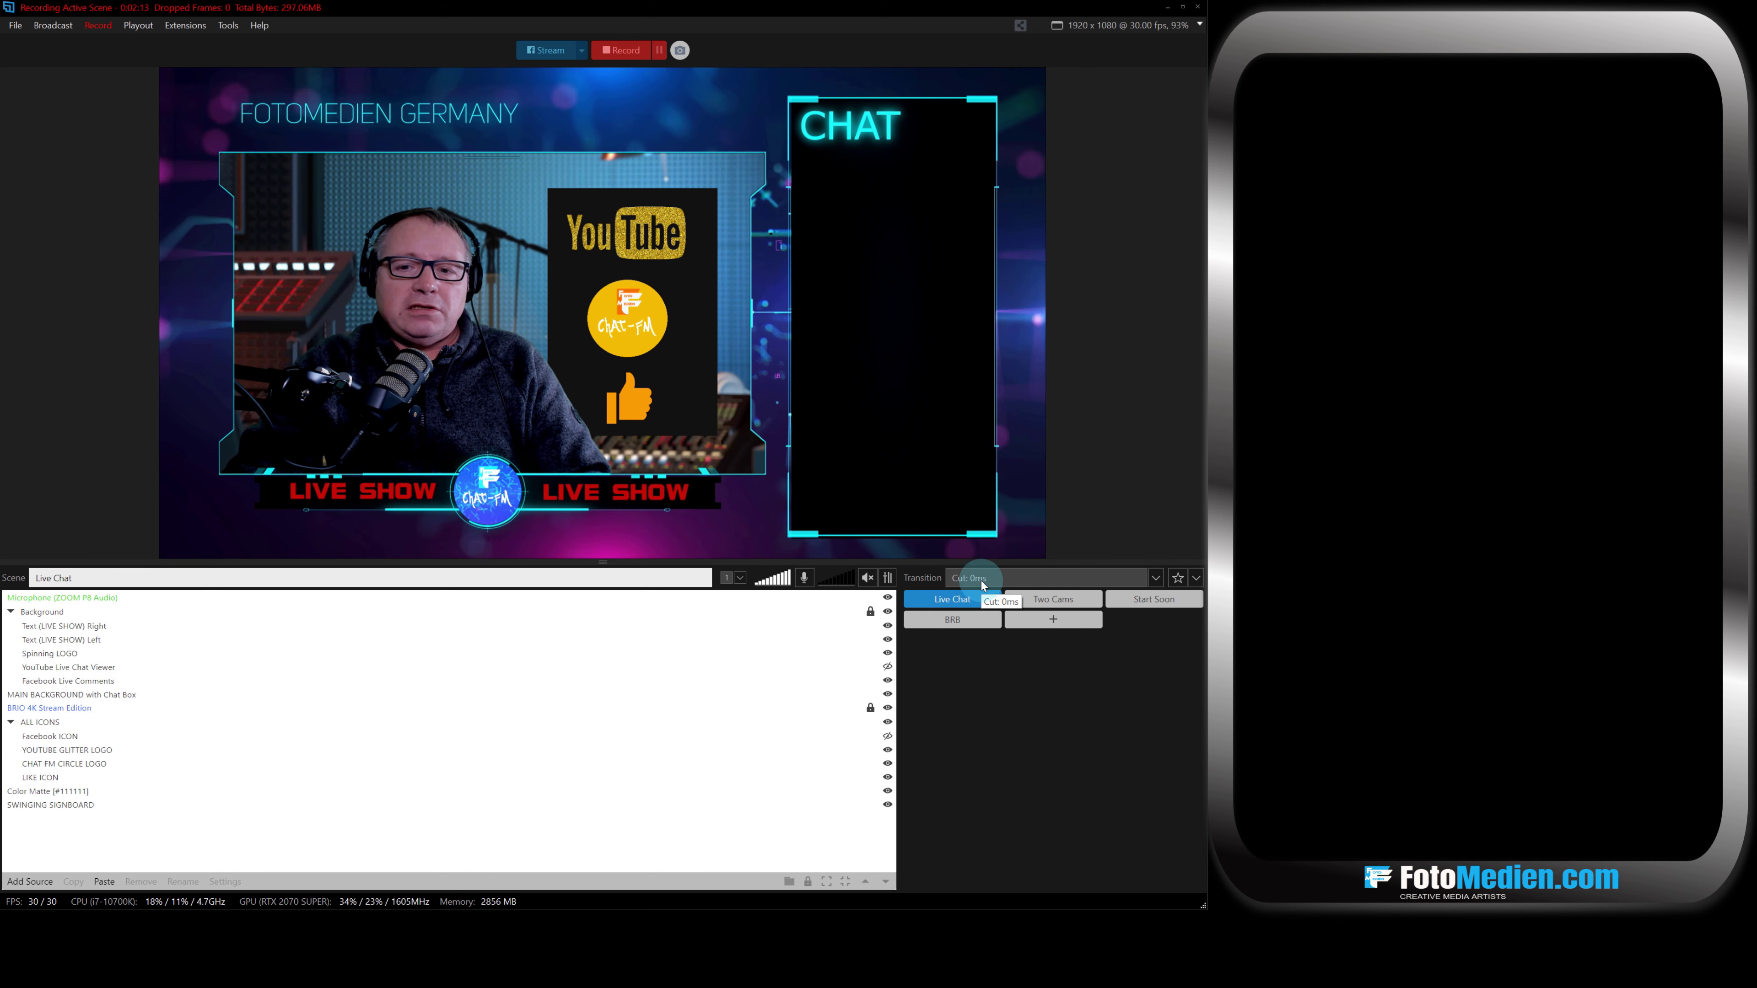
click(654, 259)
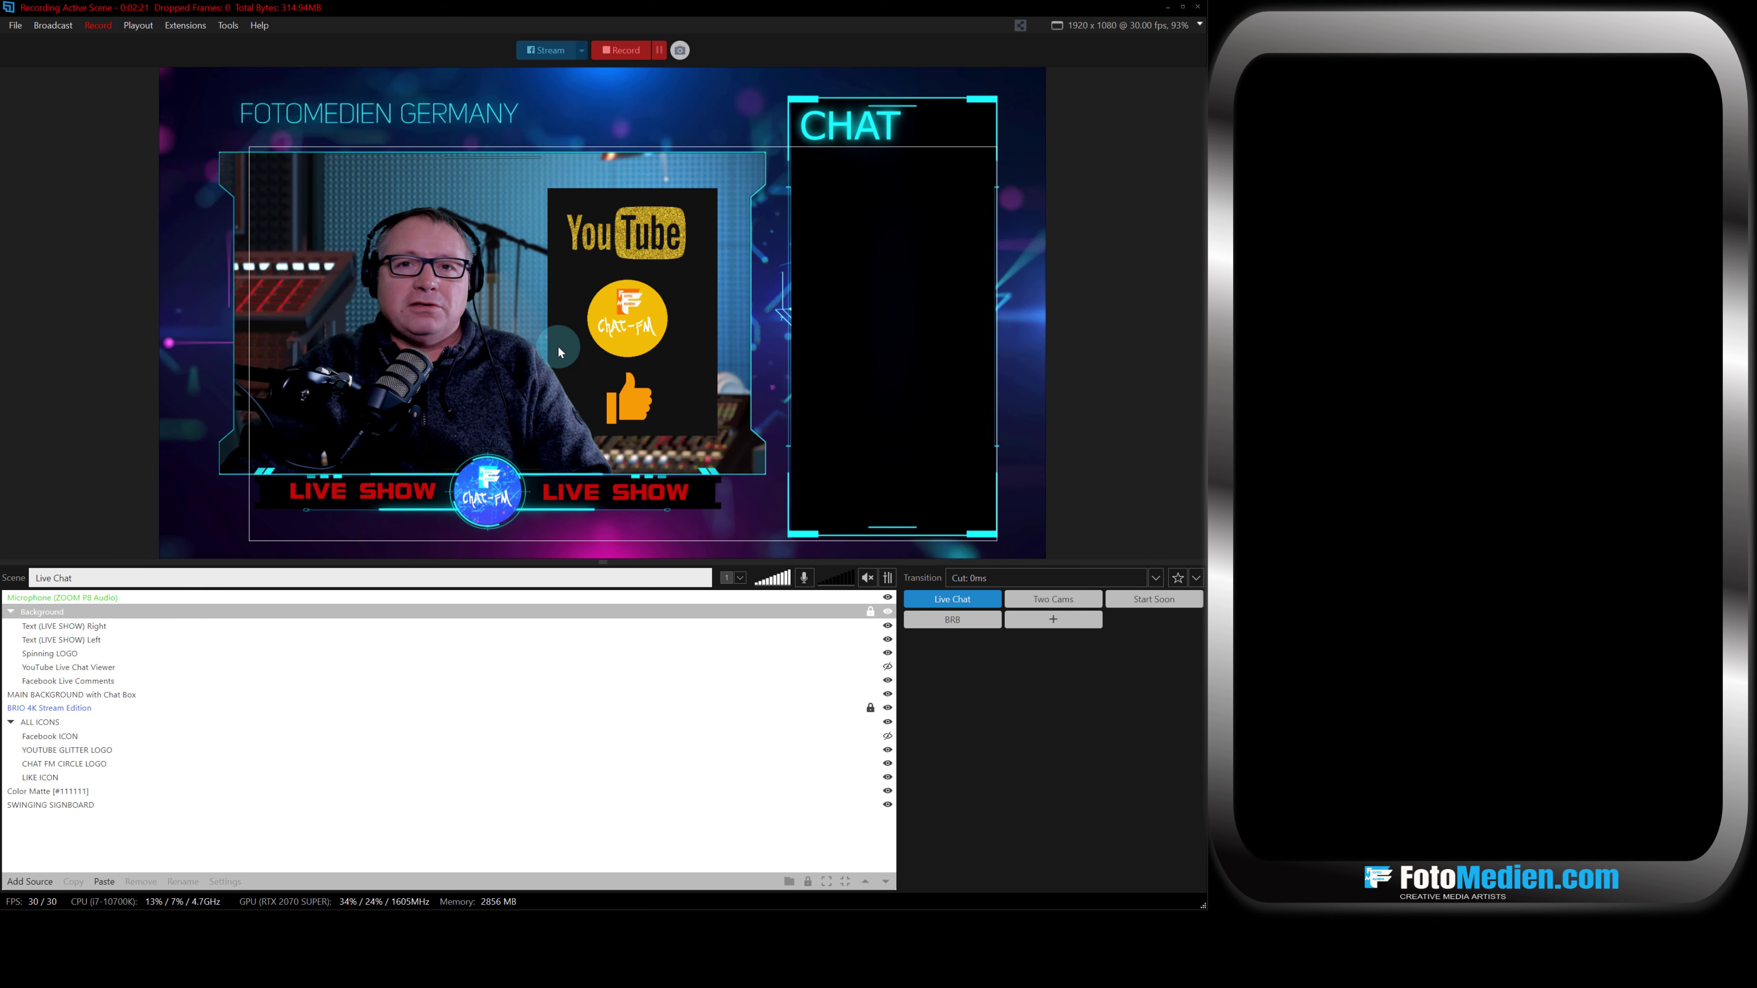
click(165, 490)
click(124, 495)
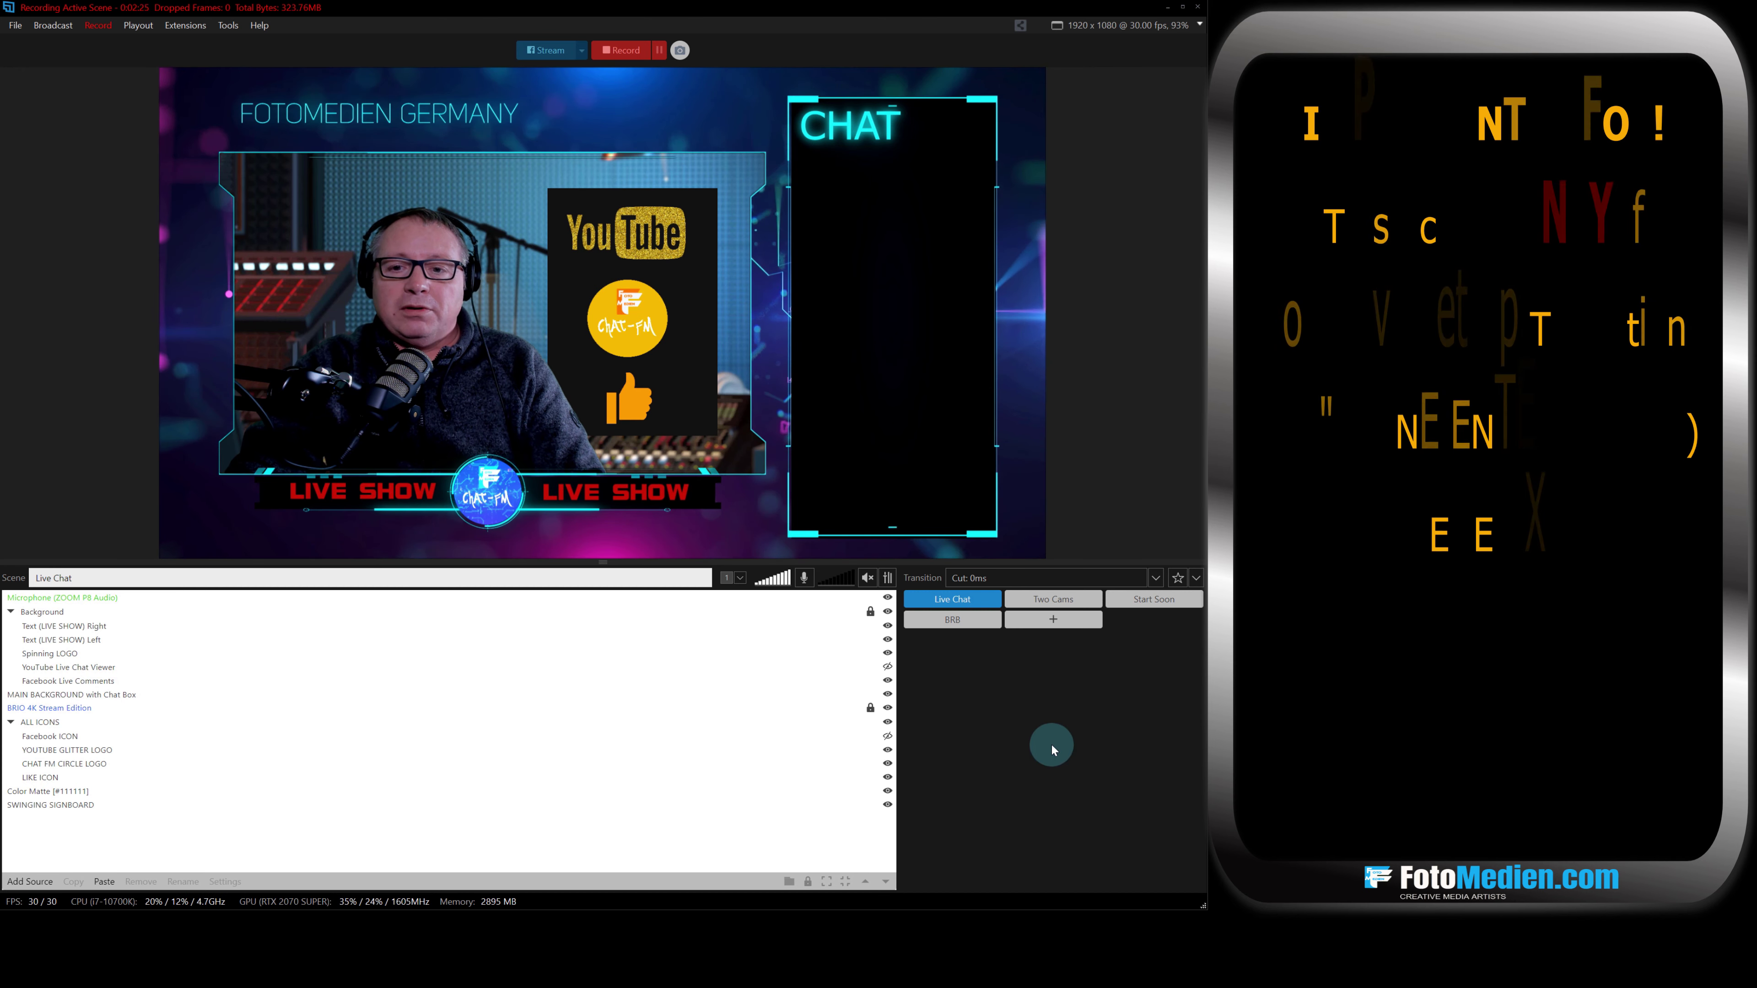
click(925, 603)
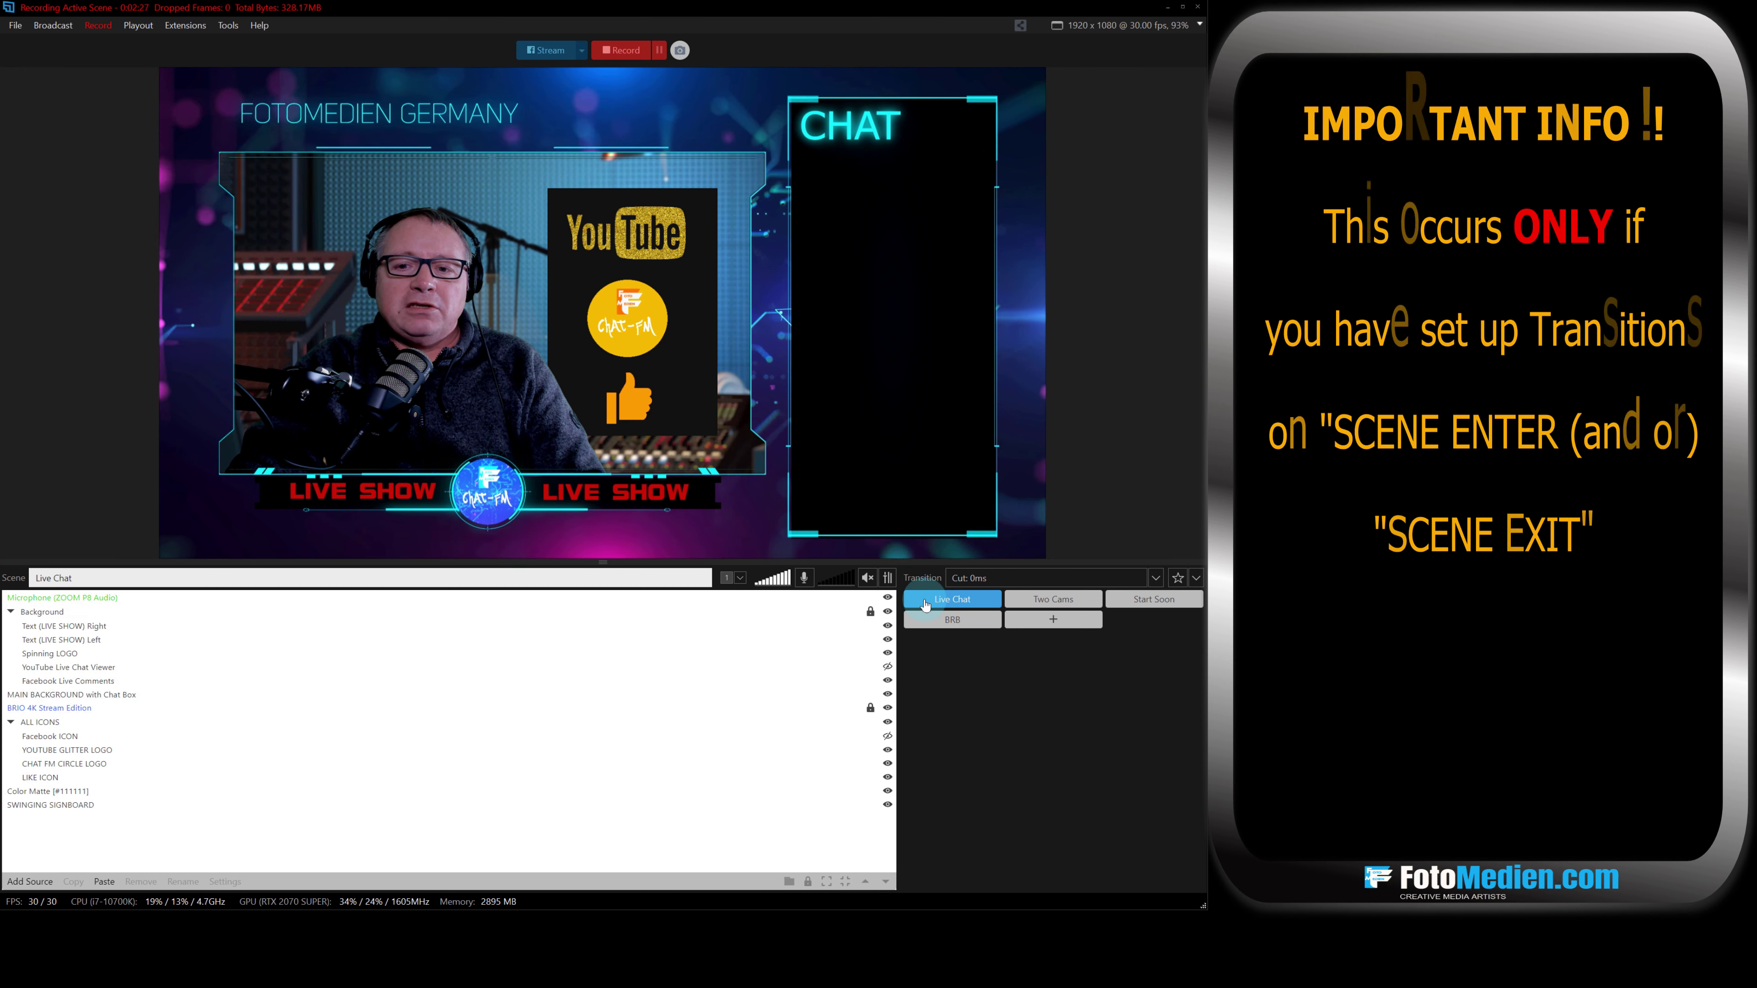
Set the scene transition to None while in the Live Chat scene.
click(997, 581)
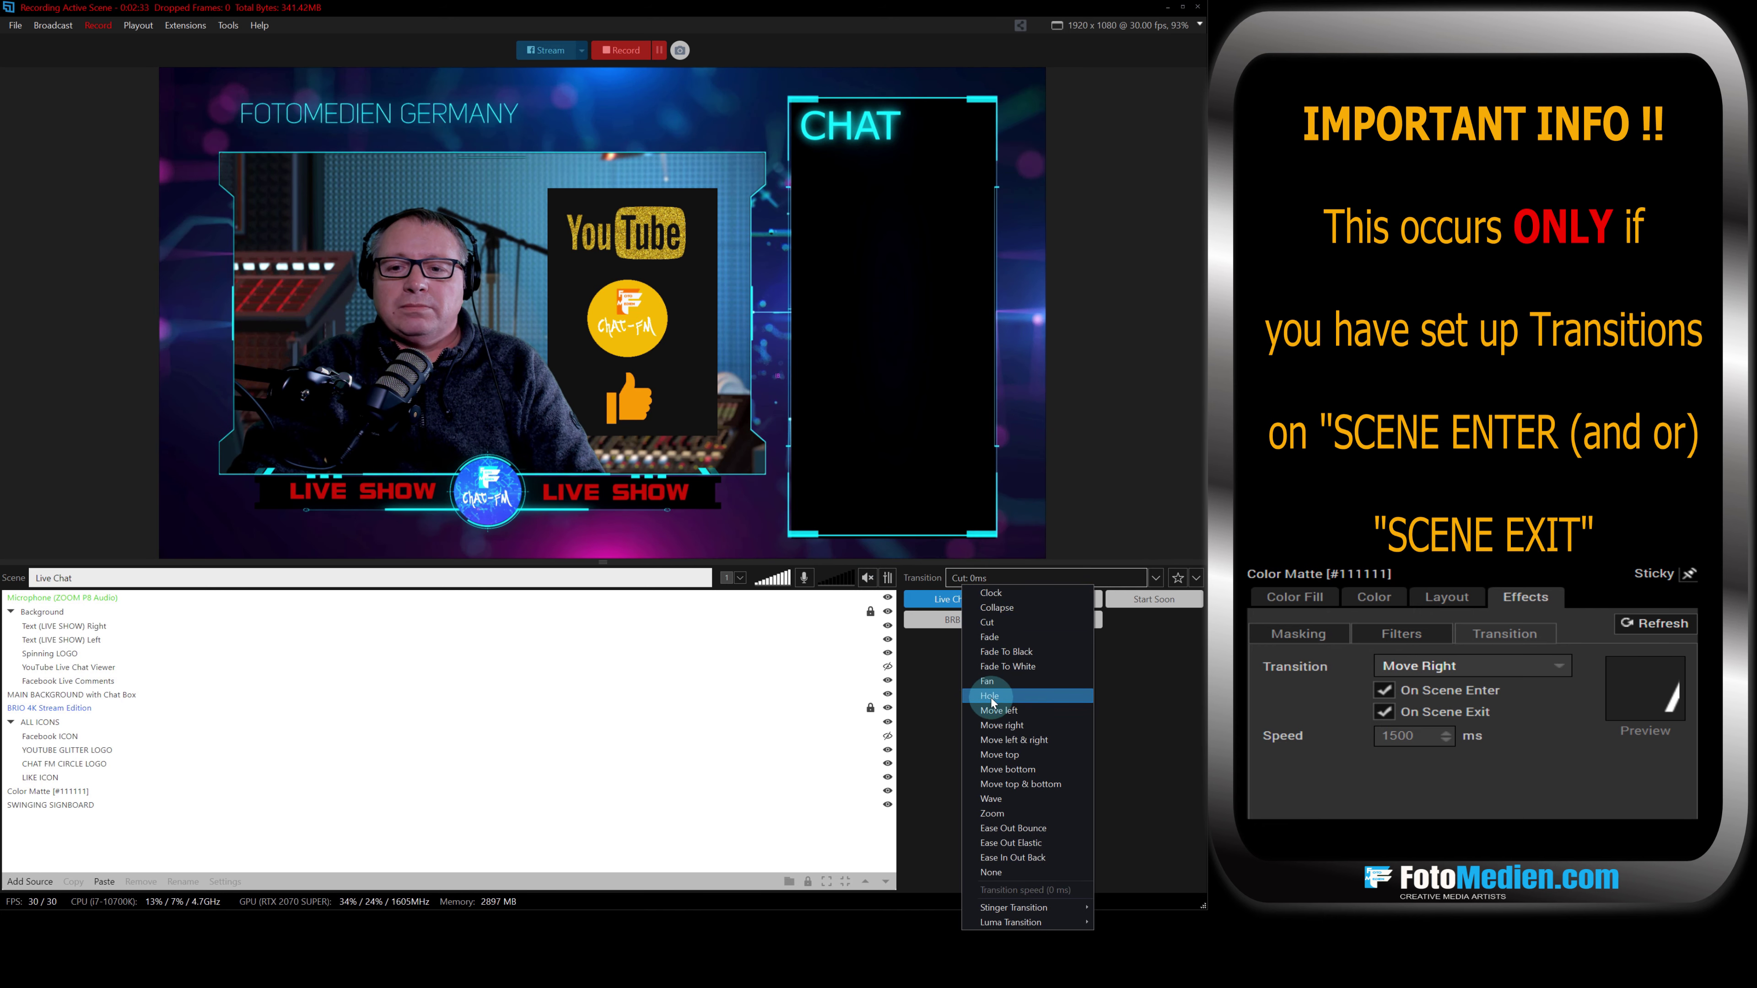
click(996, 872)
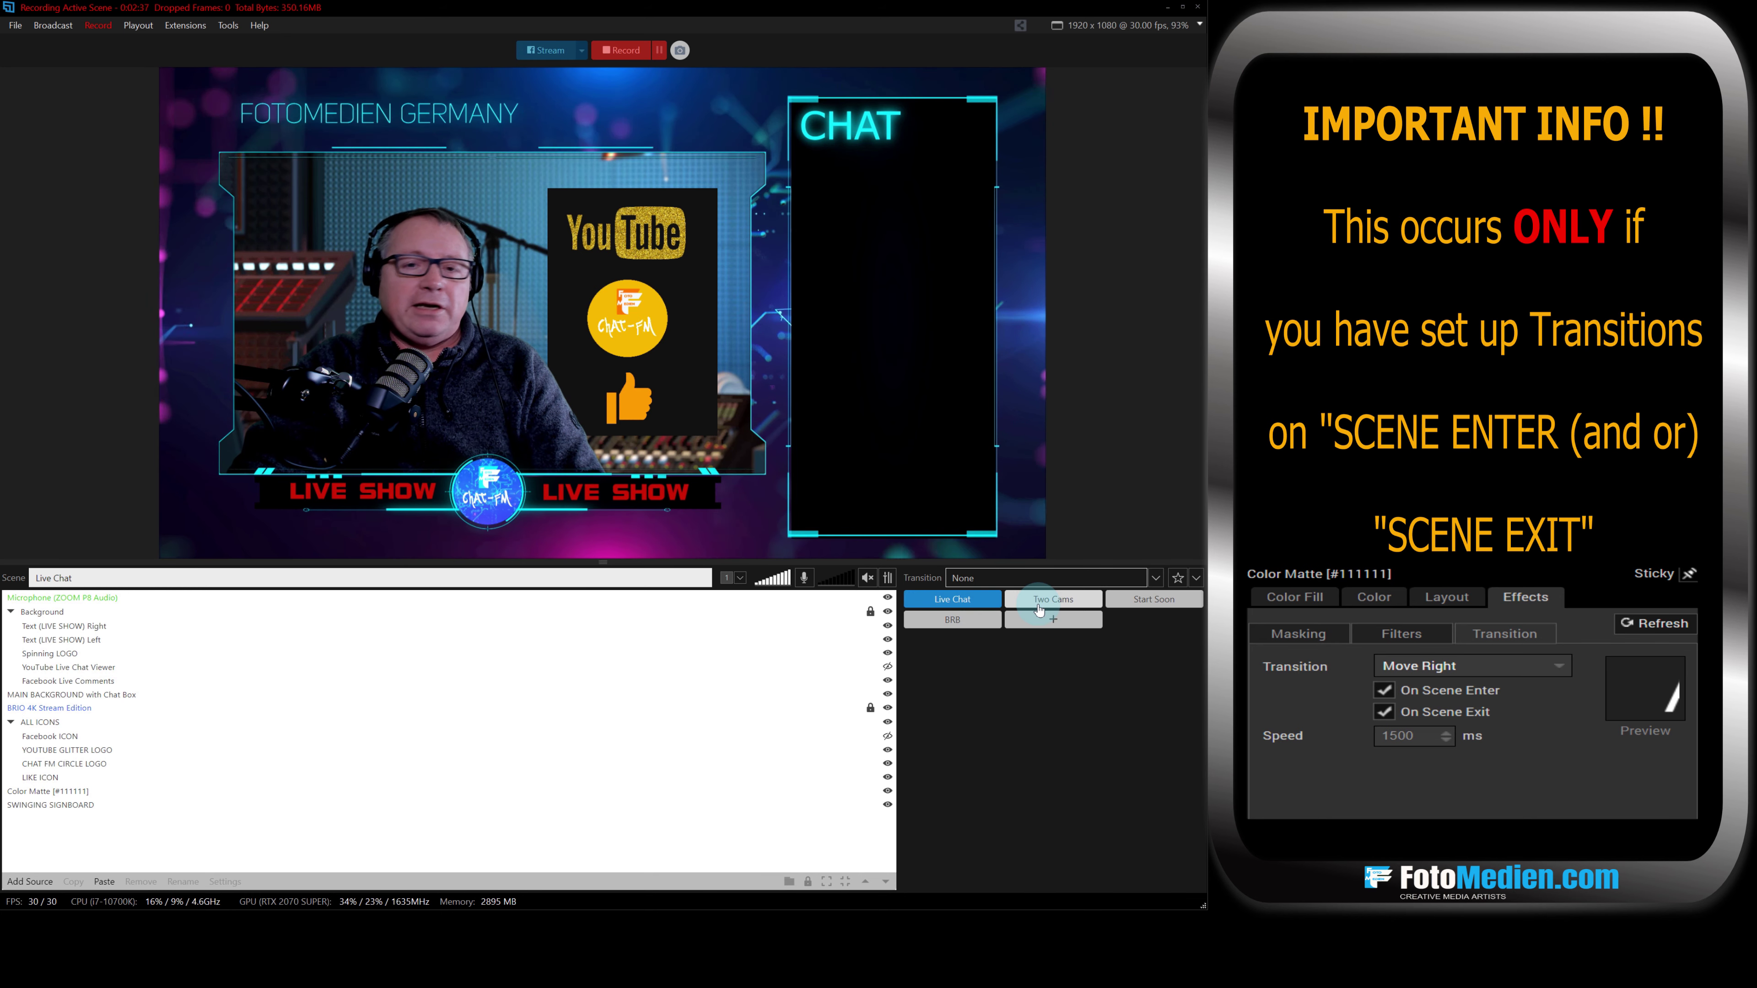
click(726, 447)
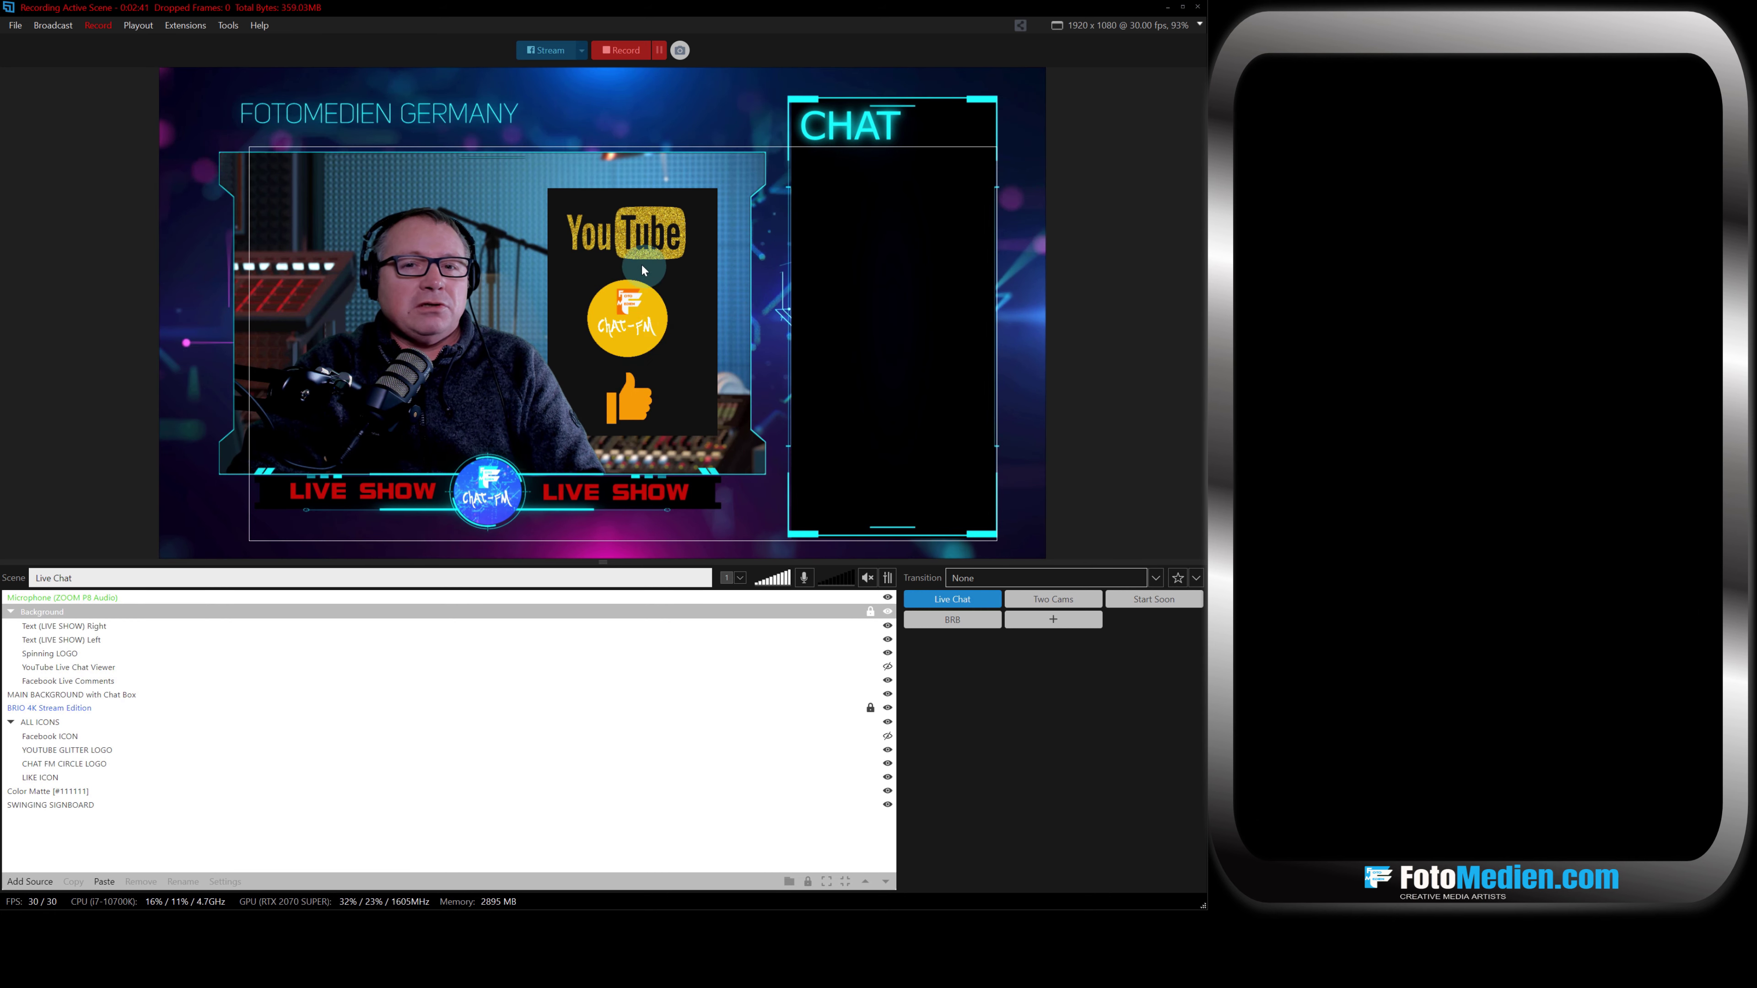
Switch to the Two Cams scene without a transition and examine its Host 4x3, main camera and Background groups in the preview.
click(830, 550)
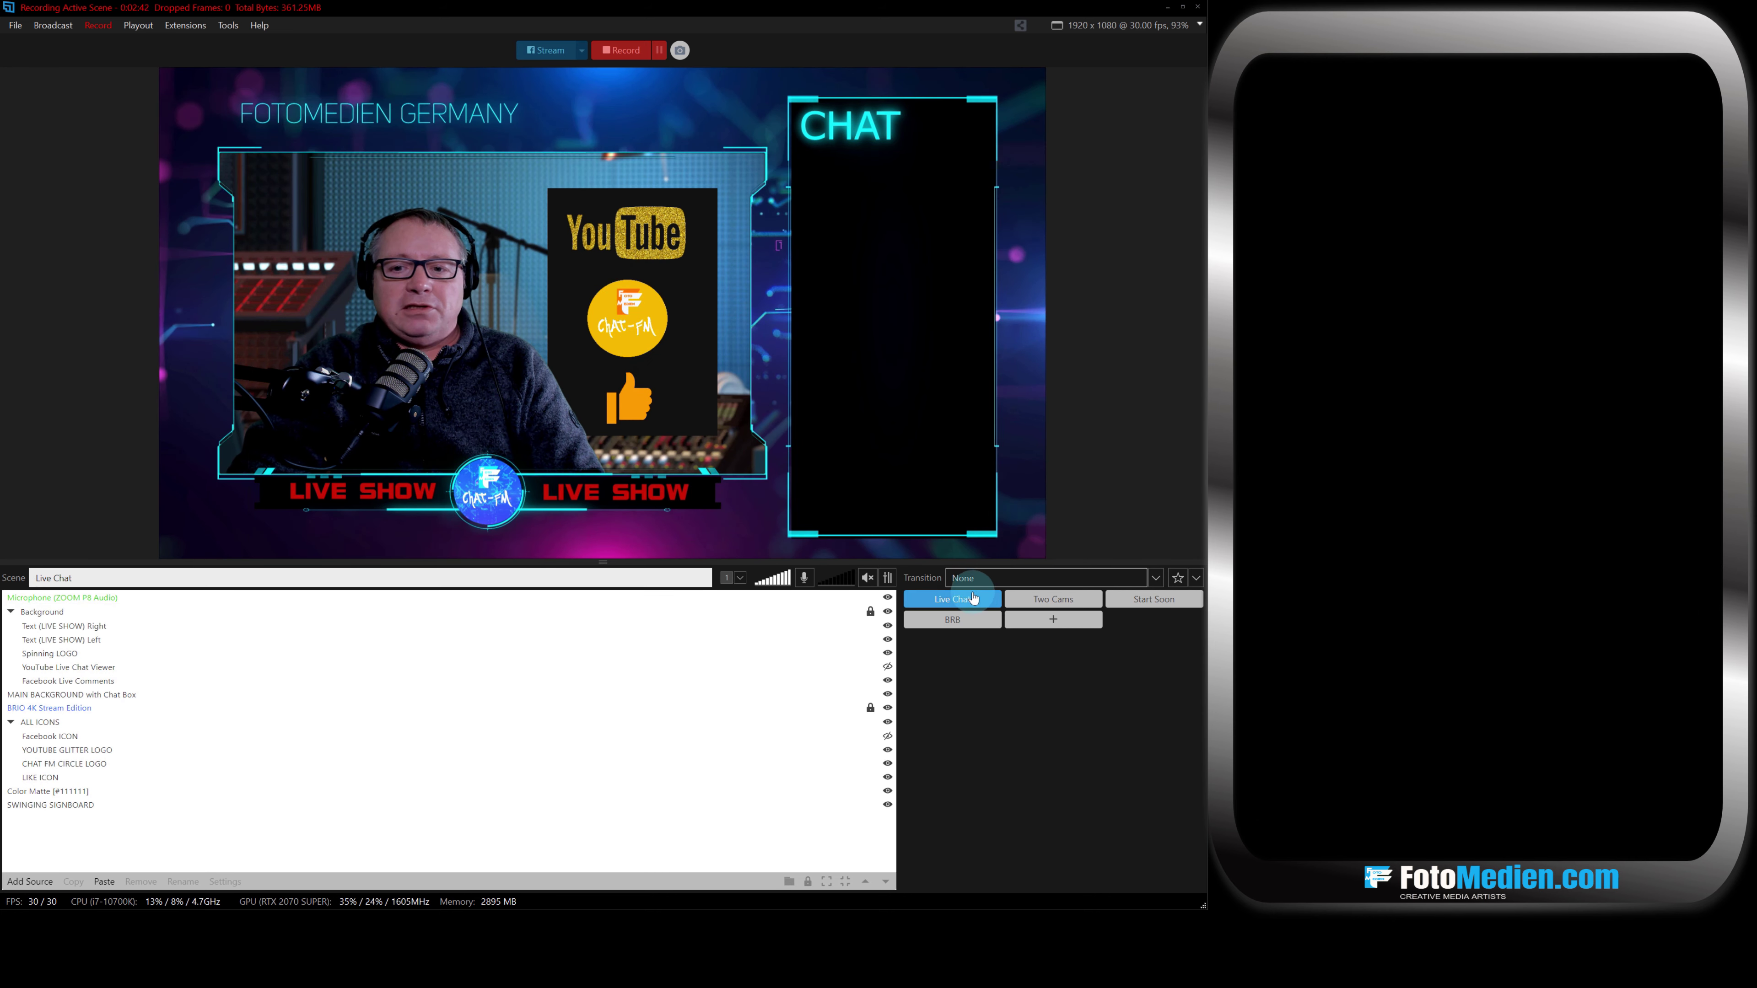
click(1049, 602)
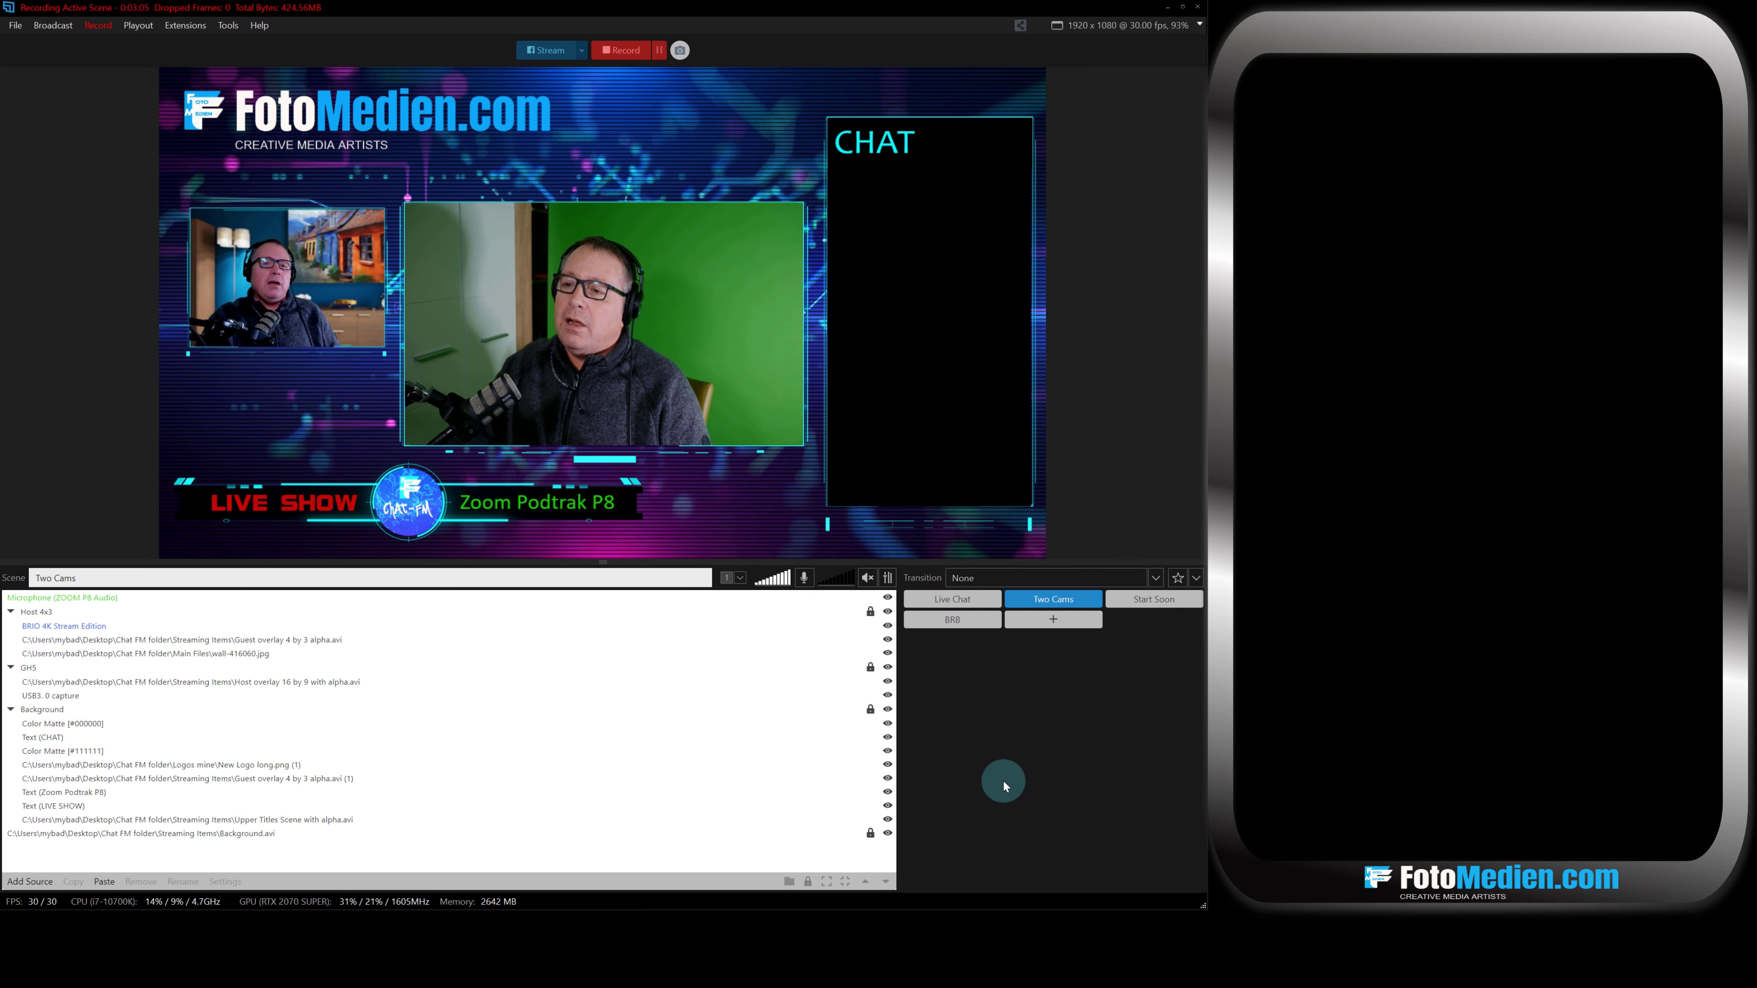
click(639, 459)
click(626, 440)
click(446, 362)
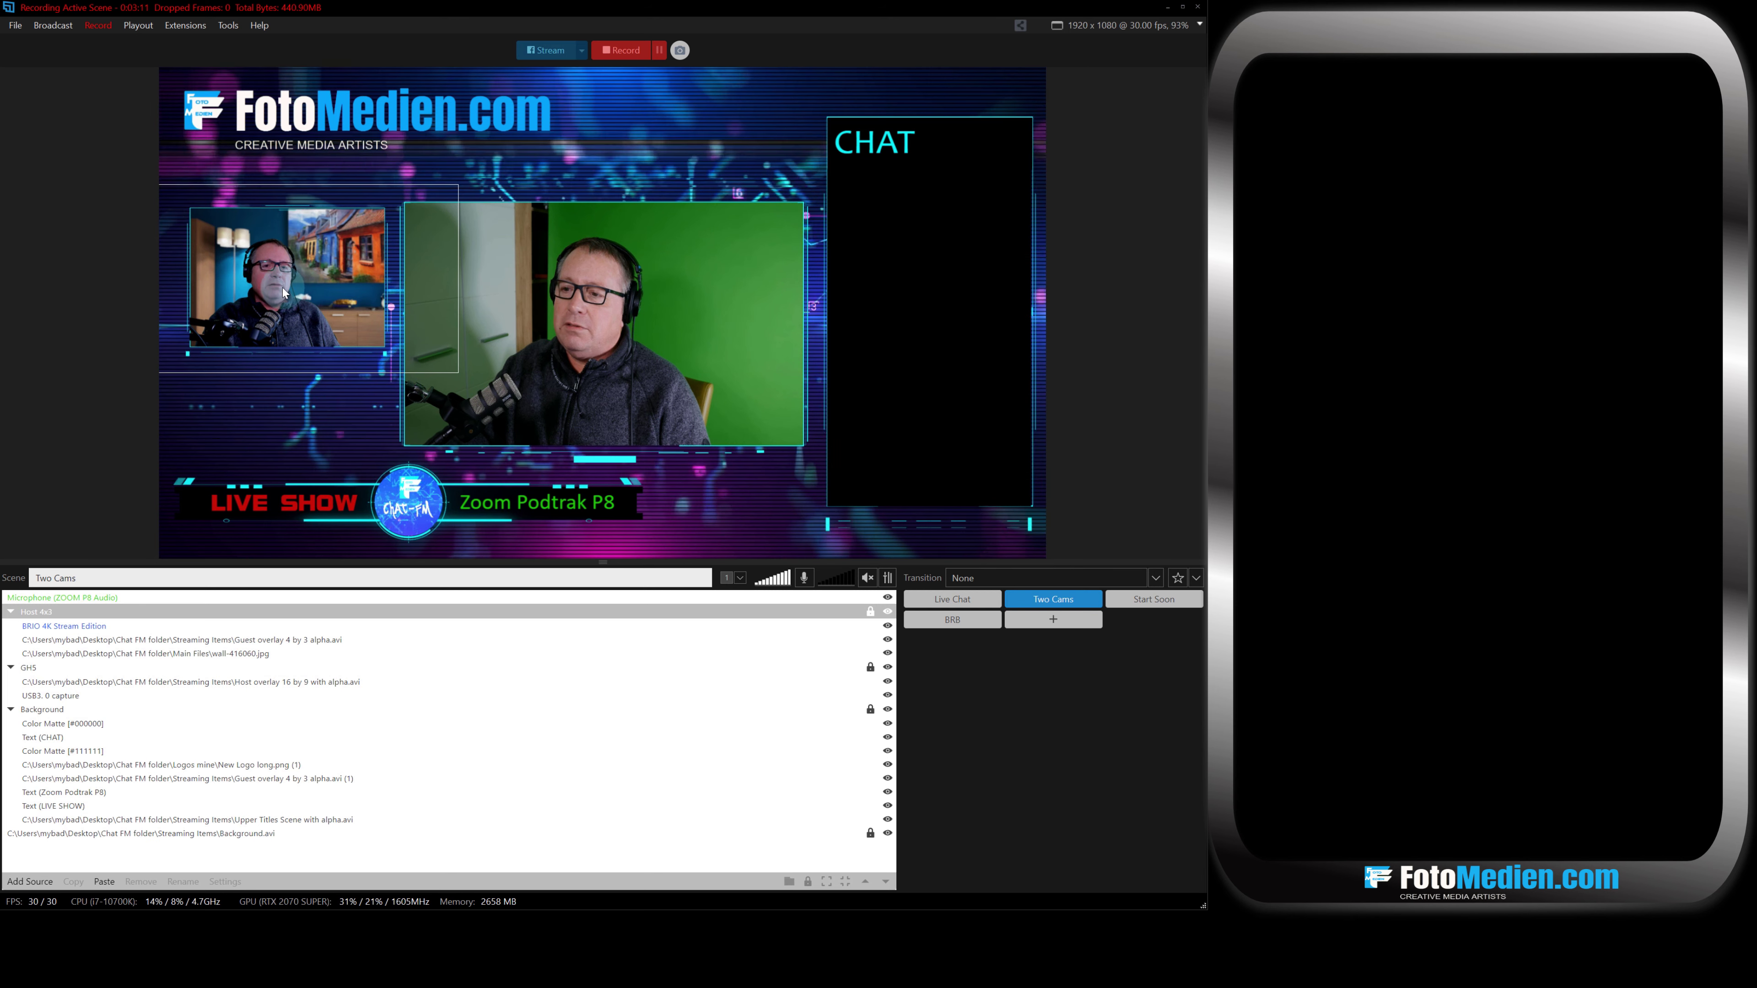
click(622, 322)
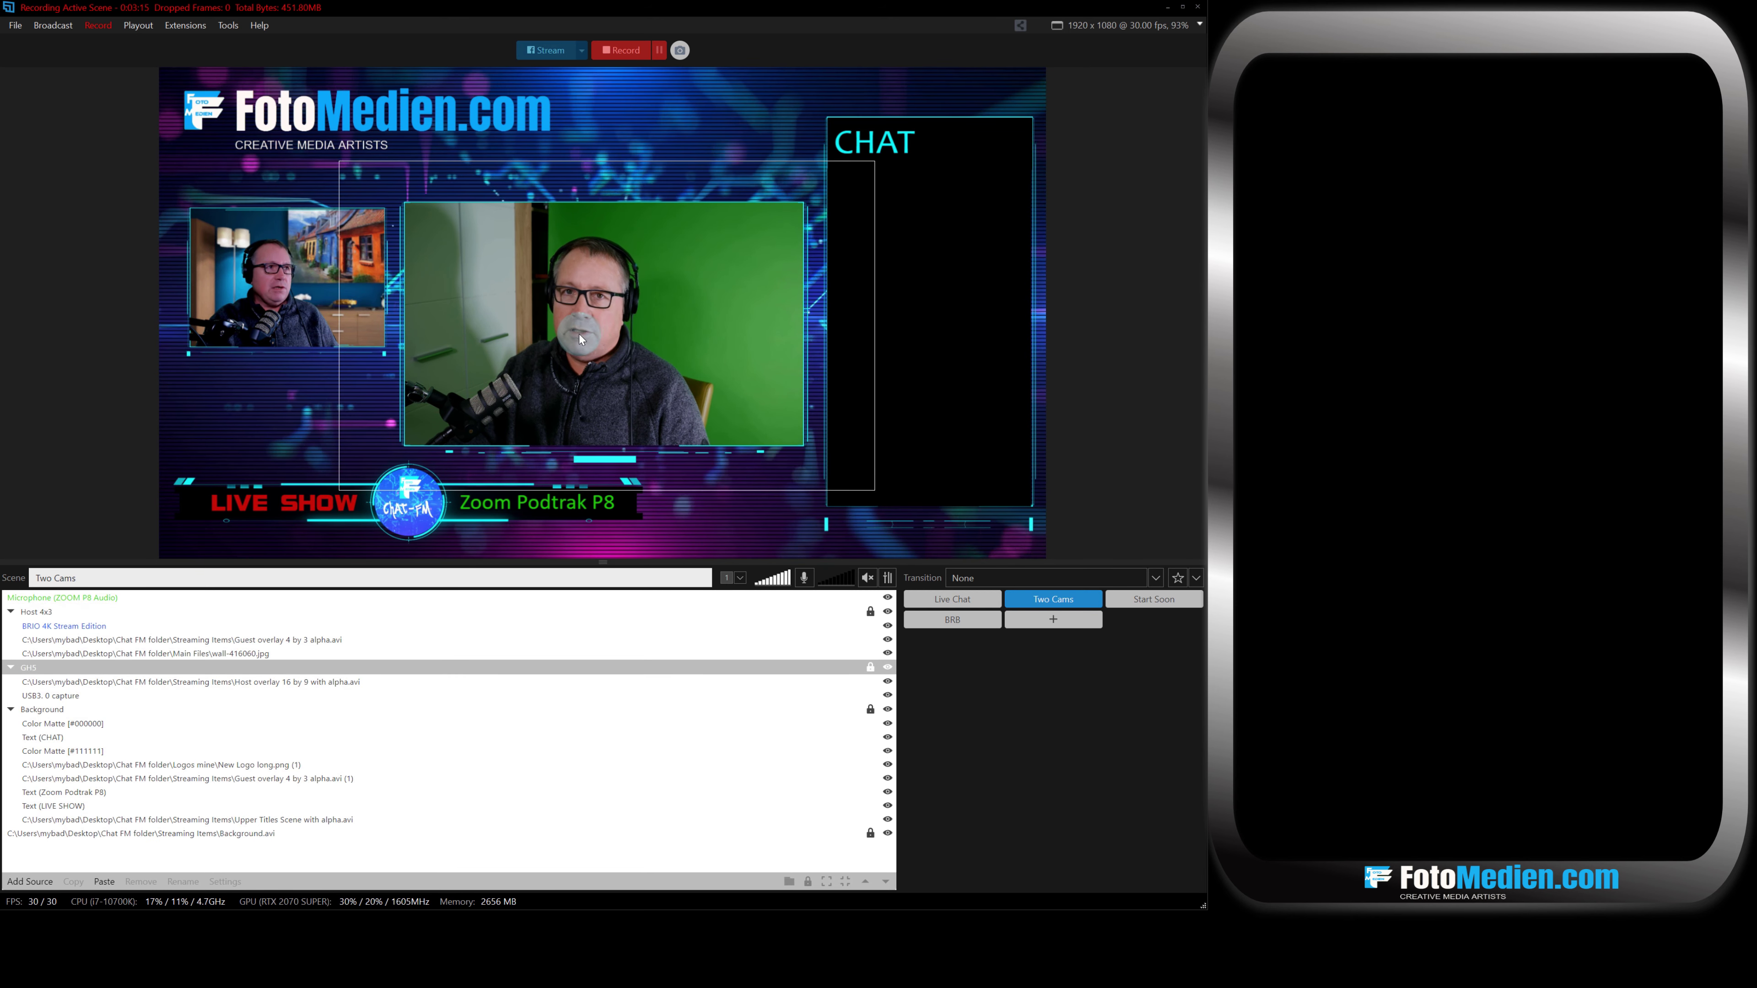
click(365, 324)
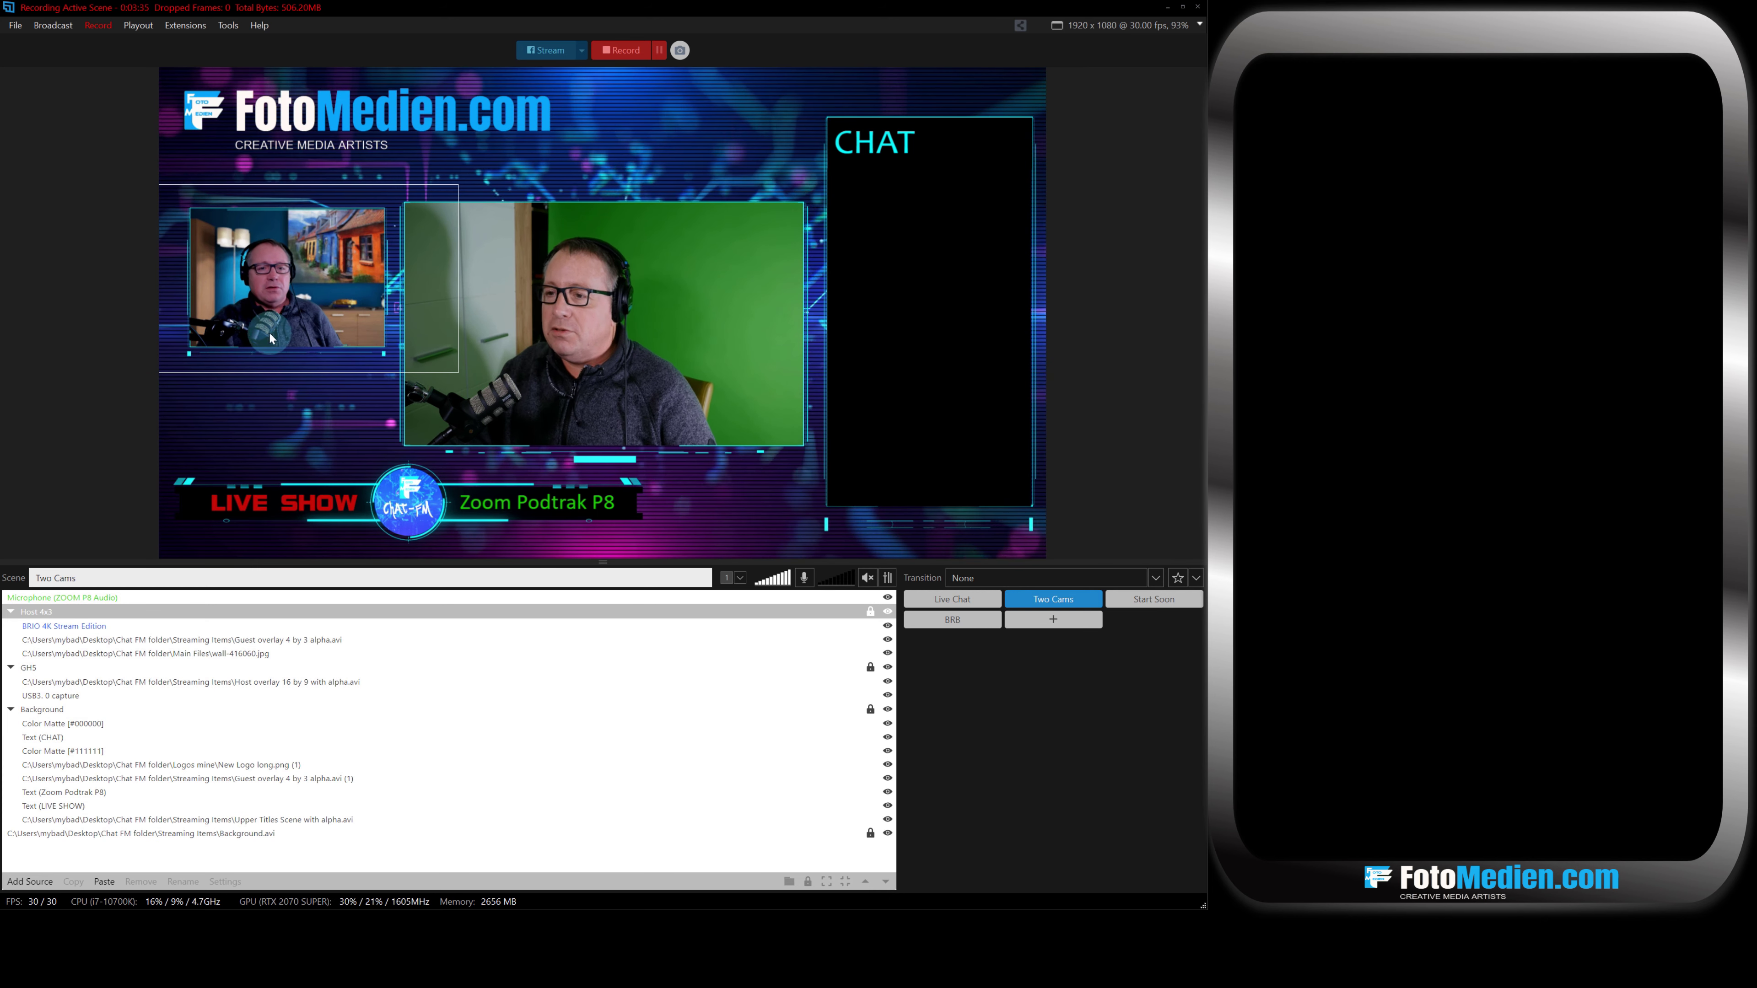
click(258, 411)
click(147, 427)
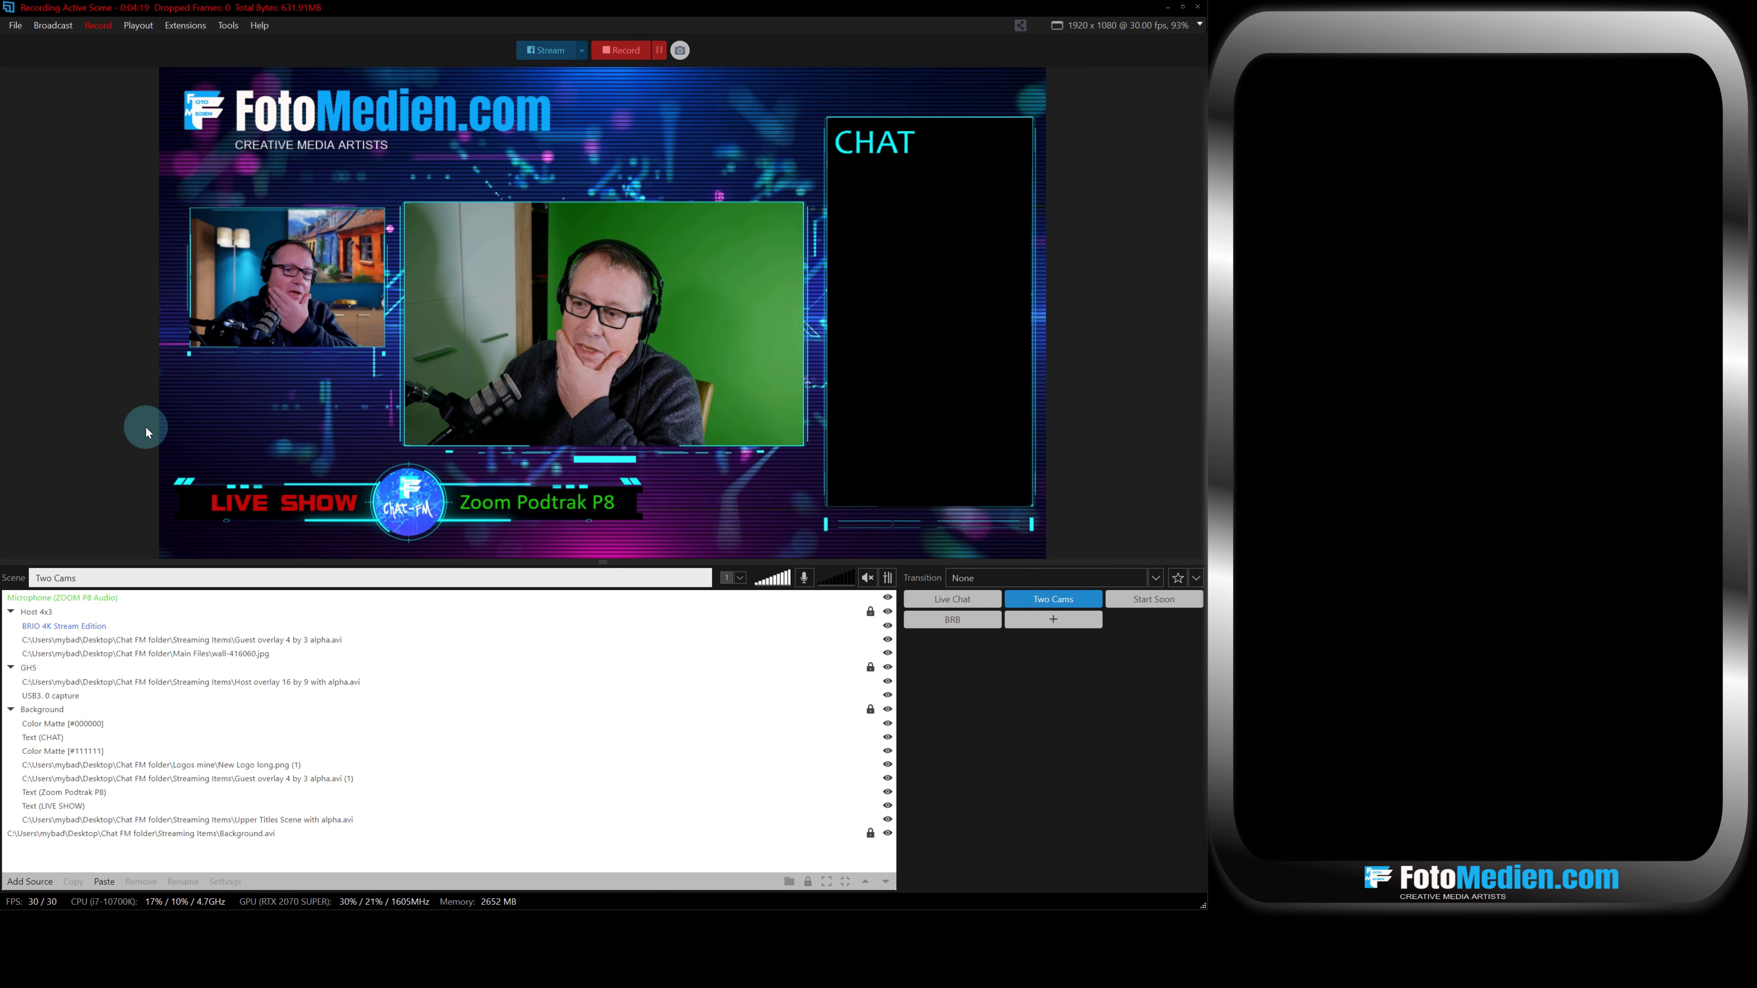
click(247, 435)
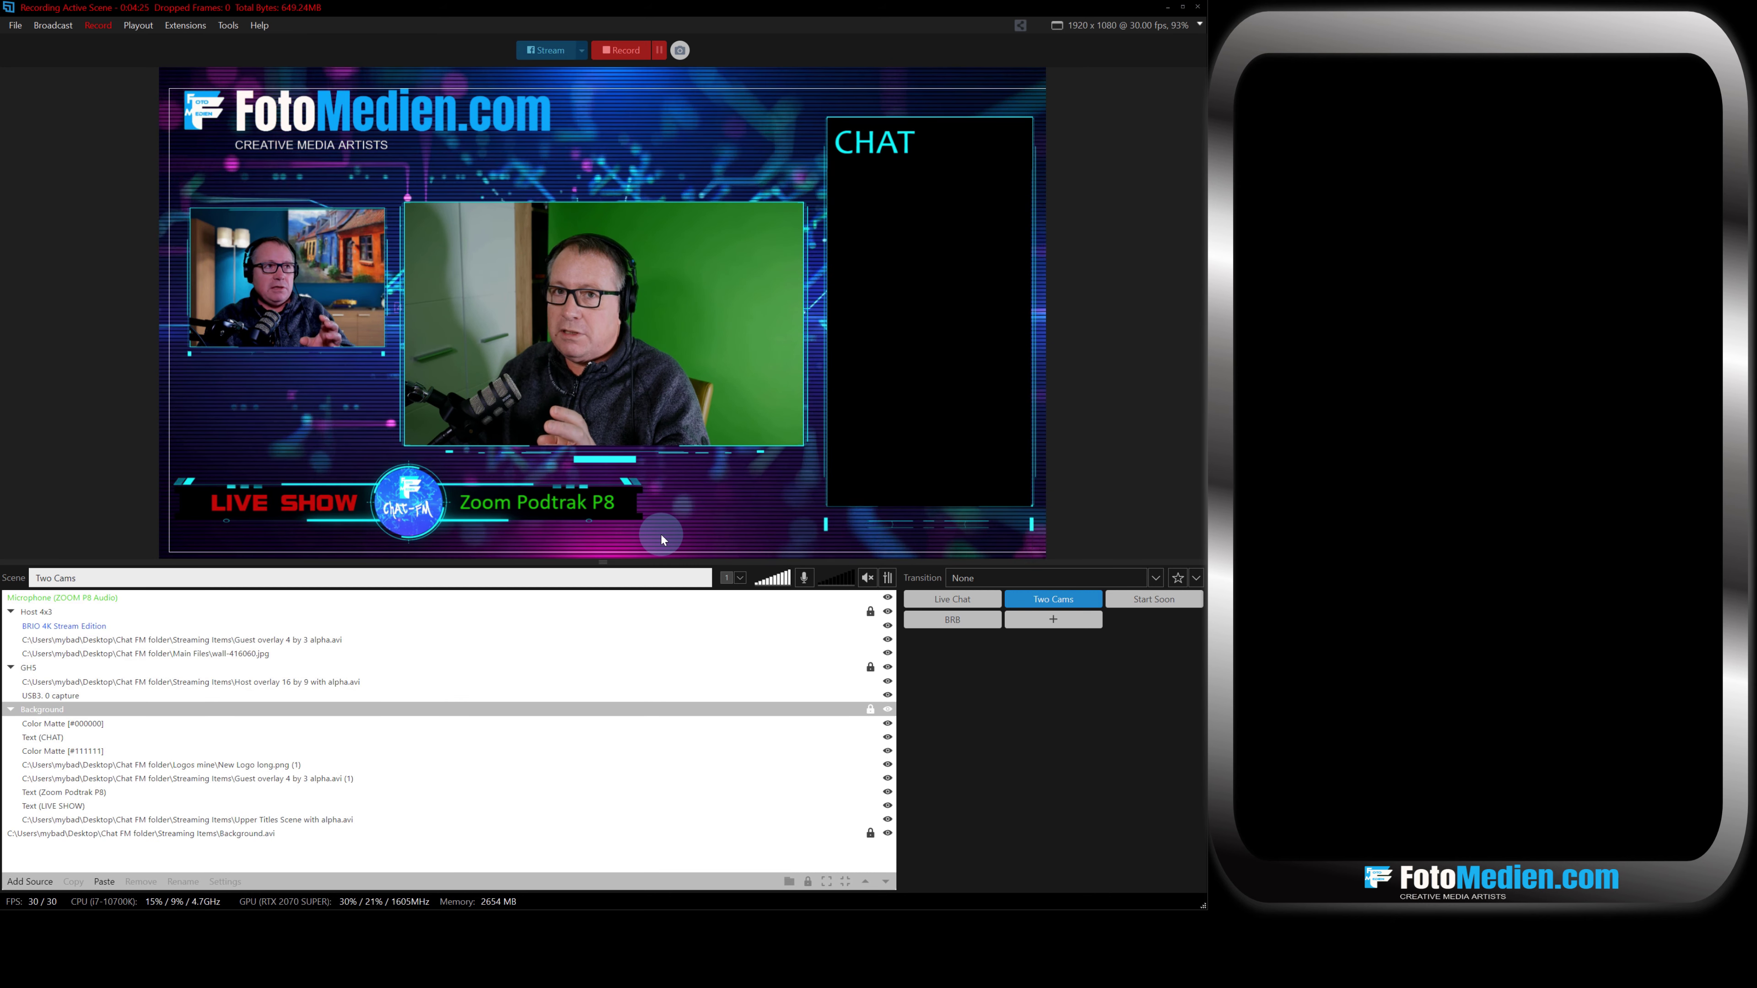
Return to the Live Chat scene with no transition and leave its sources deselected.
click(938, 601)
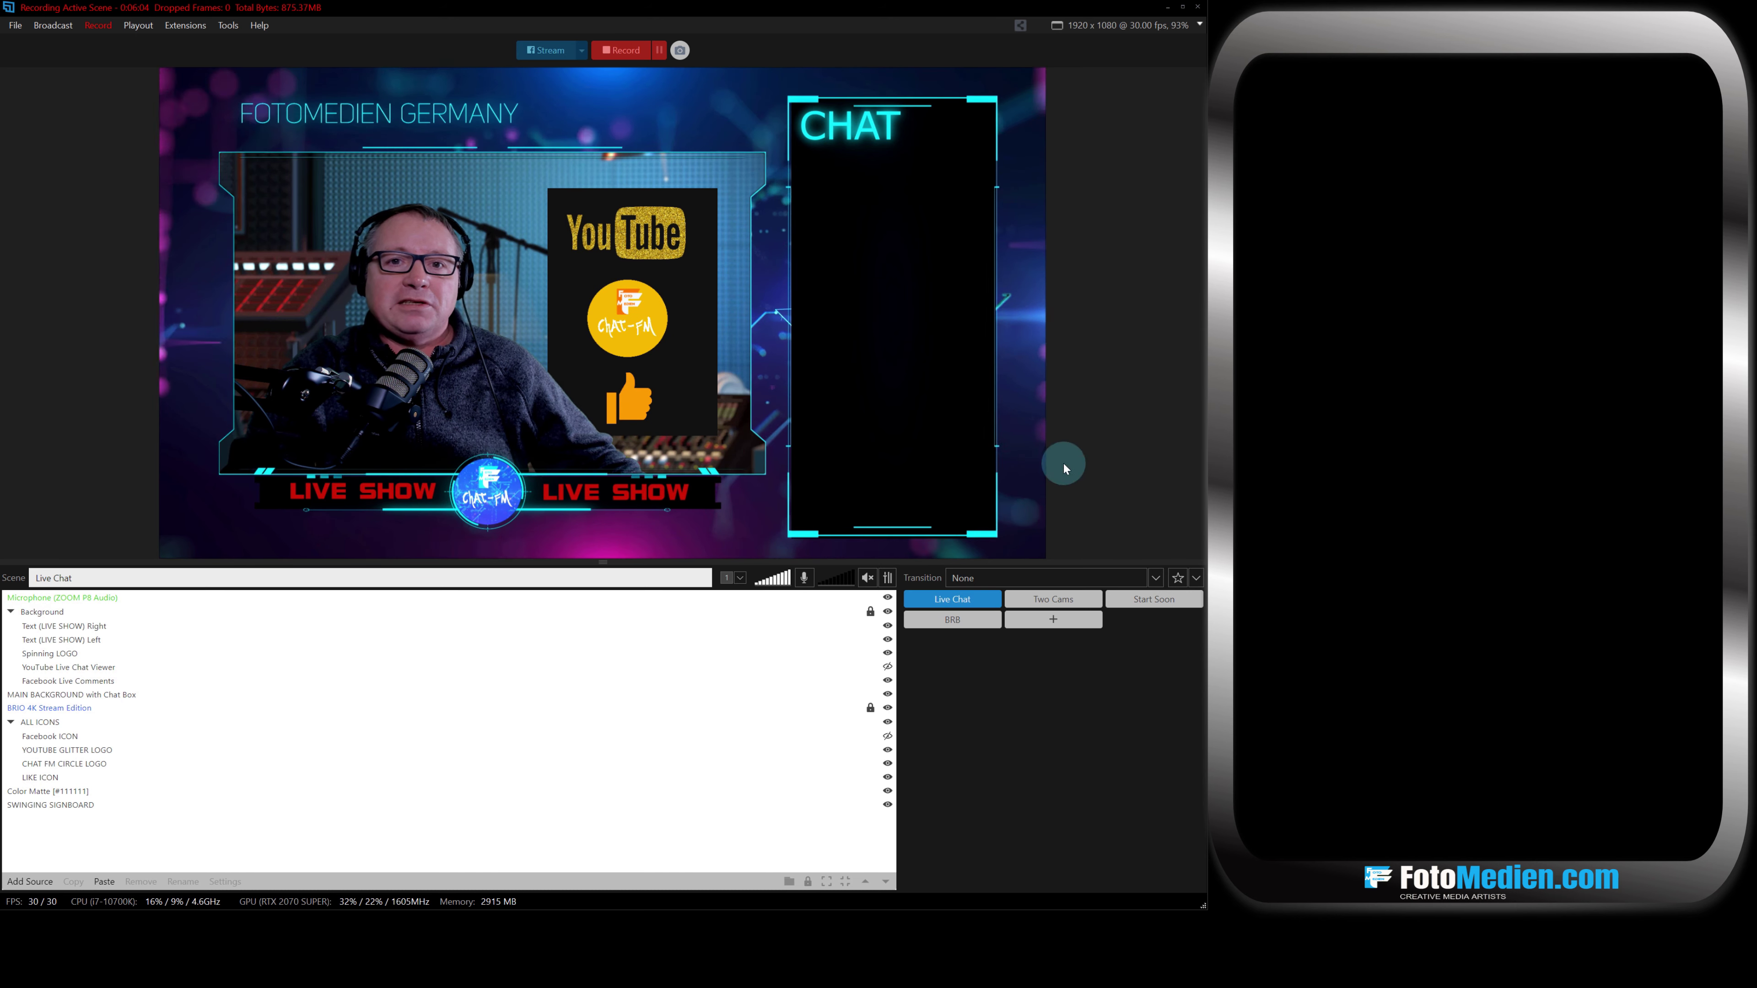
click(722, 269)
click(584, 136)
key(Escape)
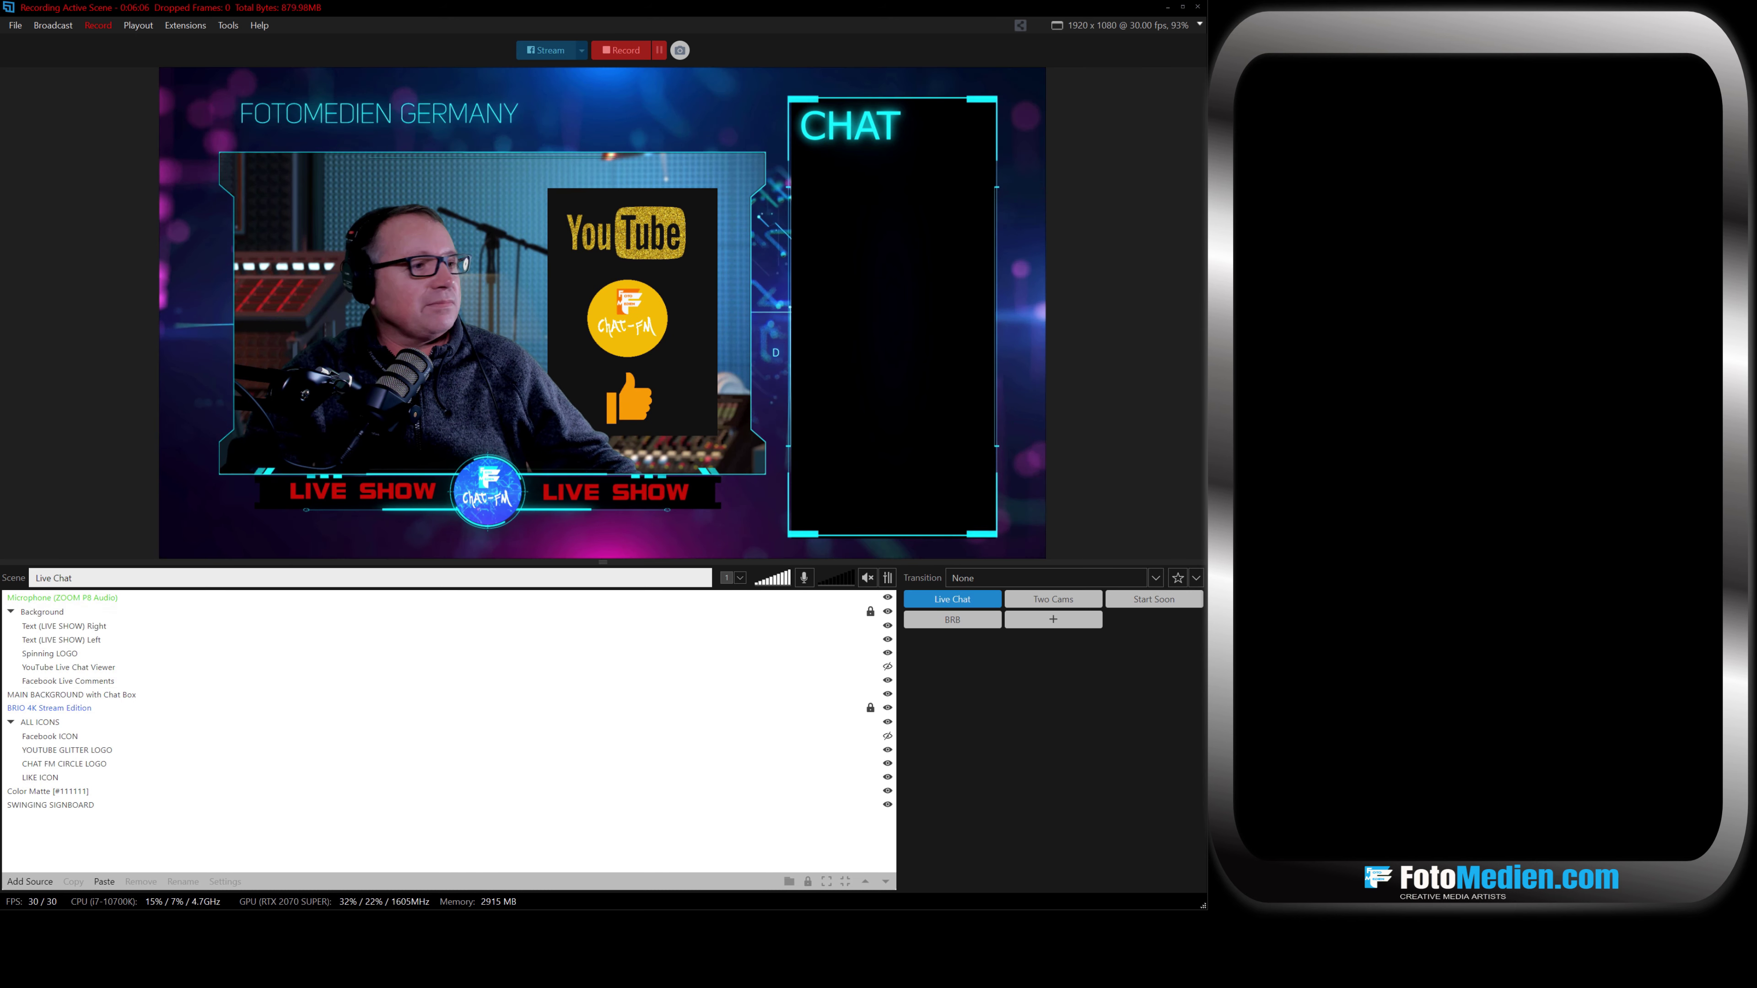